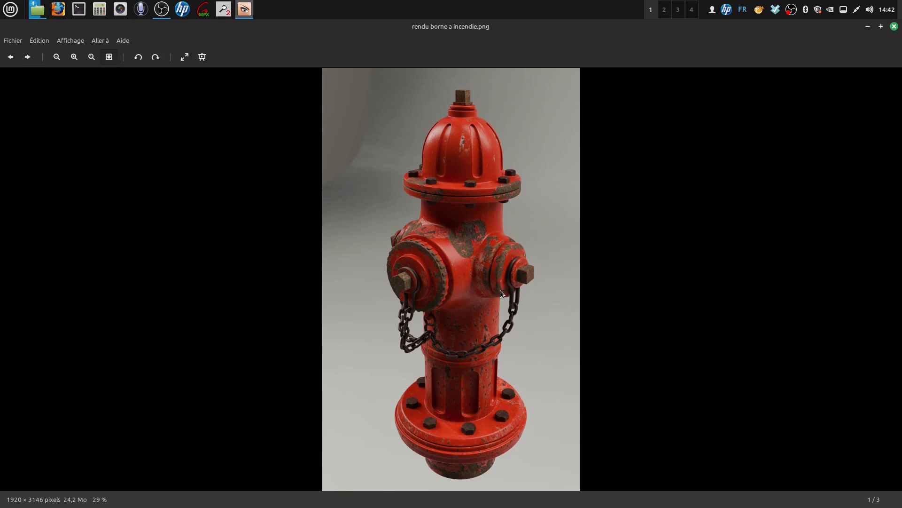
- Examine the paint wear and rust on the hydrant in rendu borne a incendie.png up close and as a whole, and close the image
{"action": "scroll", "coordinate": [500, 289], "scroll_direction": "up", "scroll_amount": 4}
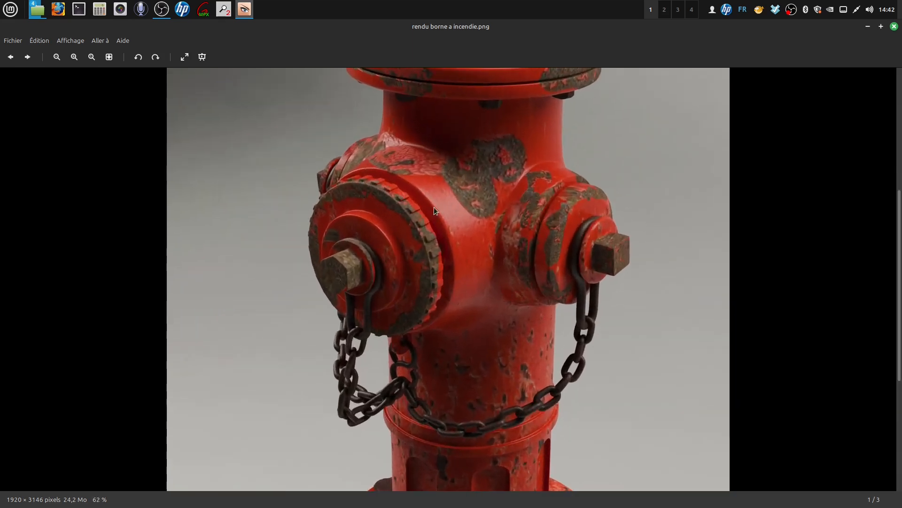
{"action": "scroll", "coordinate": [489, 252], "scroll_direction": "up", "scroll_amount": 4}
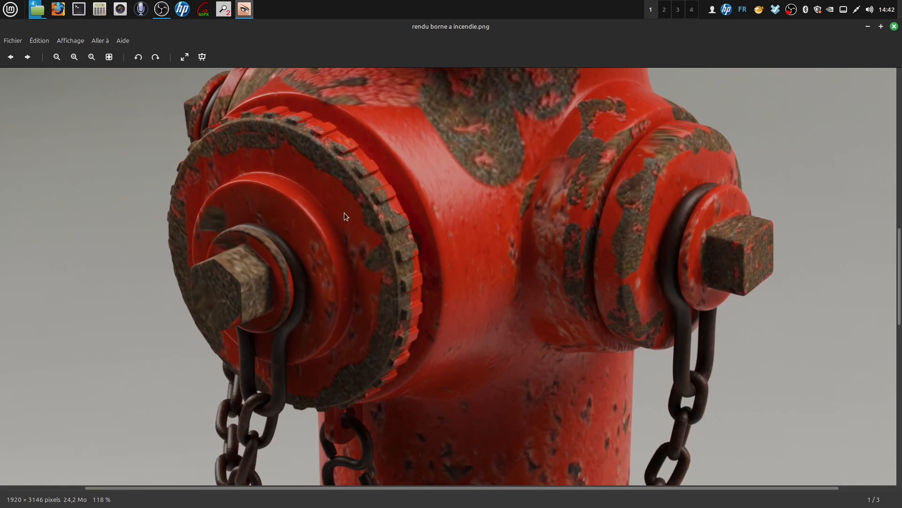
{"action": "scroll", "coordinate": [425, 259], "scroll_direction": "down", "scroll_amount": 4}
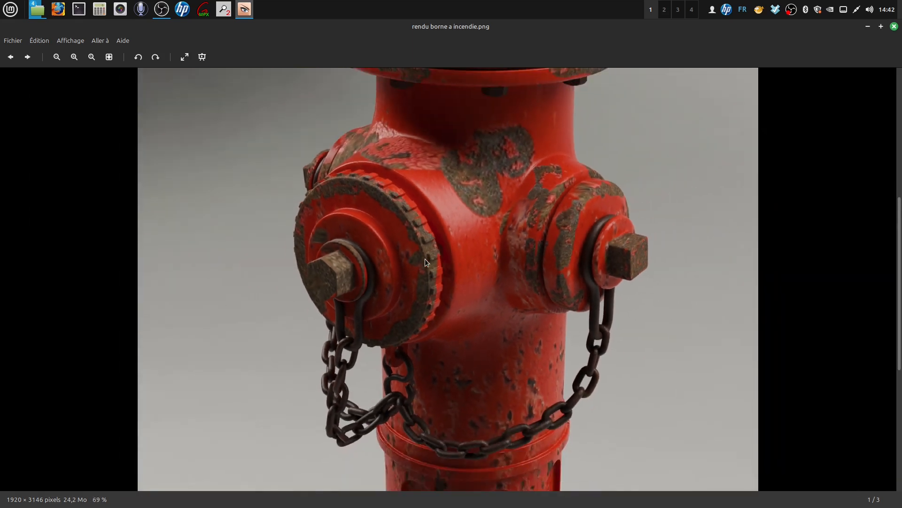
{"action": "scroll", "coordinate": [425, 258], "scroll_direction": "down", "scroll_amount": 3}
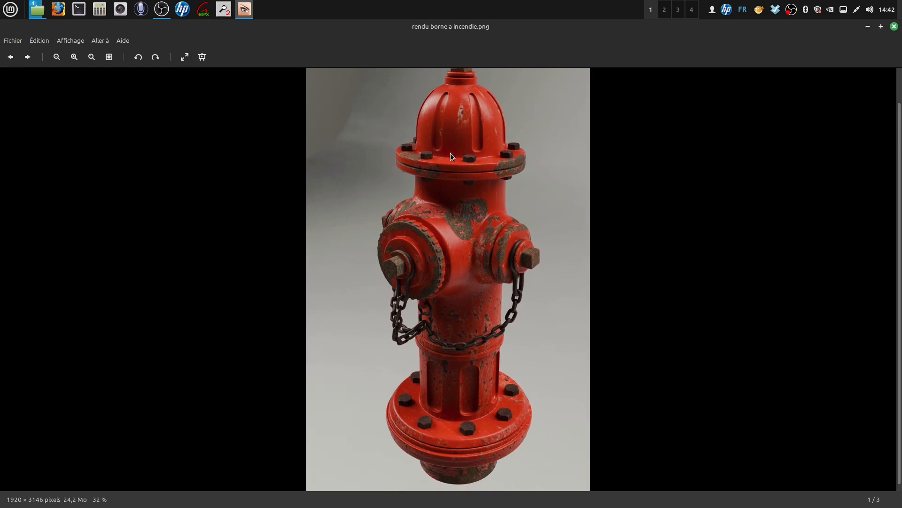
{"action": "scroll", "coordinate": [455, 265], "scroll_direction": "down", "scroll_amount": 1}
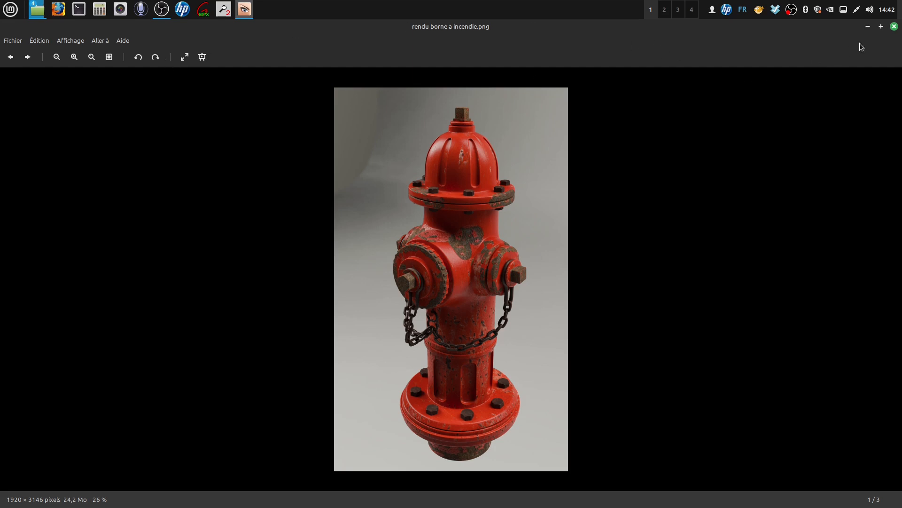
{"action": "left_click", "coordinate": [894, 27]}
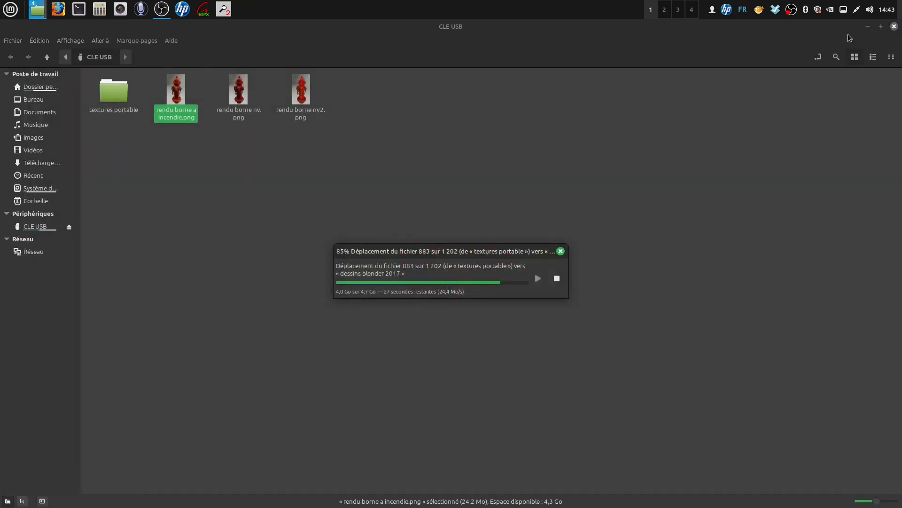
- Open rendu borne nv.png from the CLE USB folder, examine the hydrant's outlets and chains up close, and close the image
{"action": "left_click", "coordinate": [238, 94]}
{"action": "double_click", "coordinate": [239, 94]}
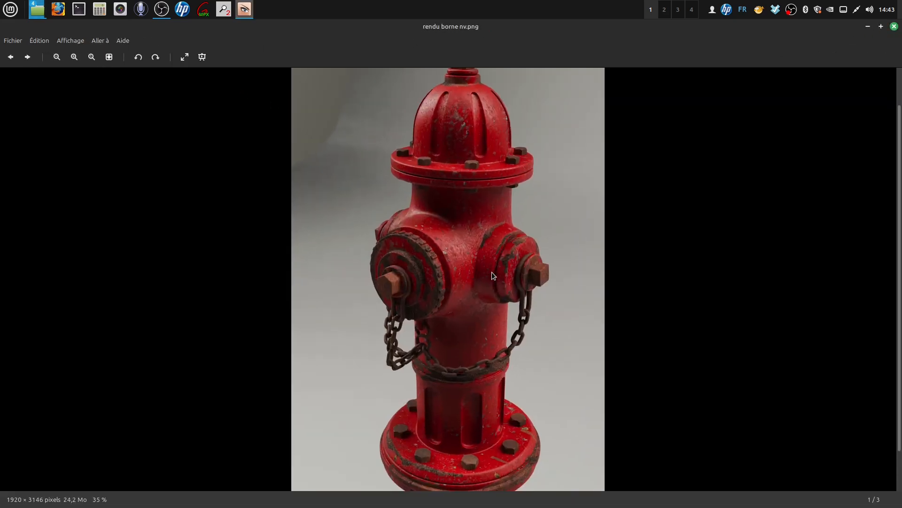
{"action": "scroll", "coordinate": [489, 273], "scroll_direction": "up", "scroll_amount": 15}
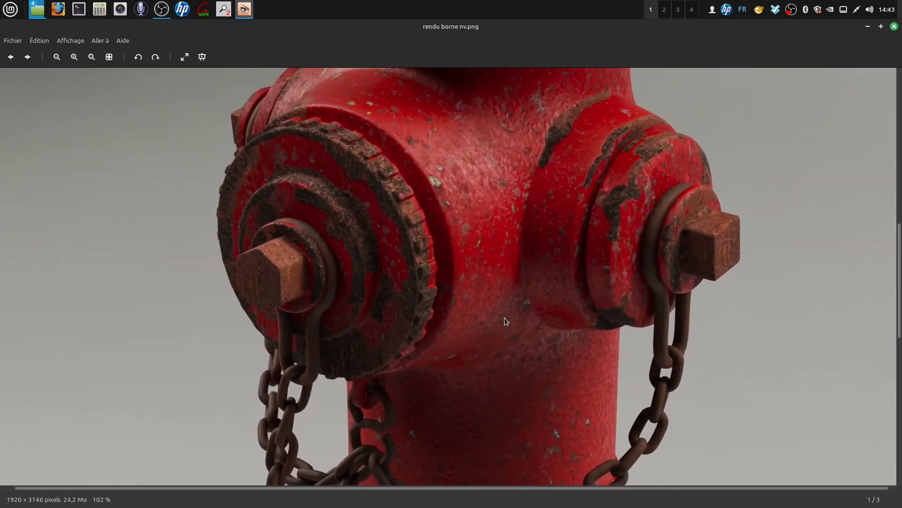
{"action": "scroll", "coordinate": [540, 304], "scroll_direction": "up", "scroll_amount": 2}
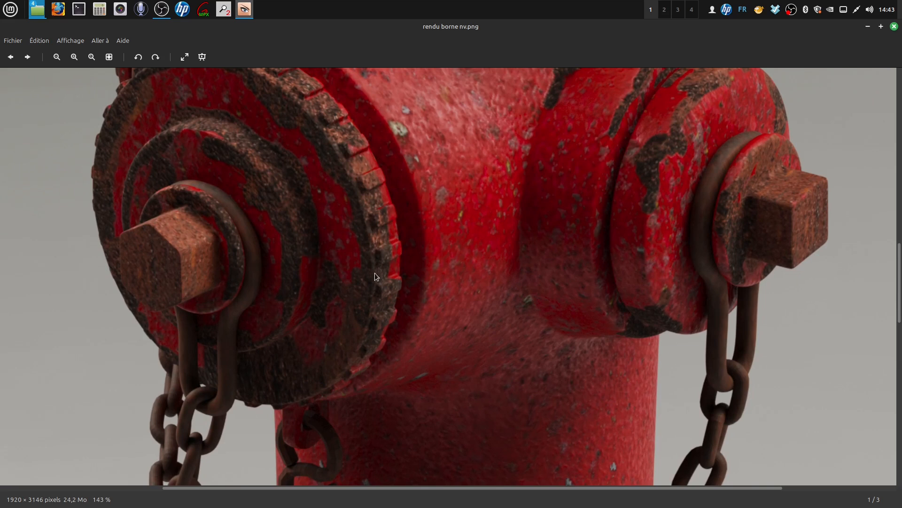
{"action": "scroll", "coordinate": [376, 298], "scroll_direction": "down", "scroll_amount": 8}
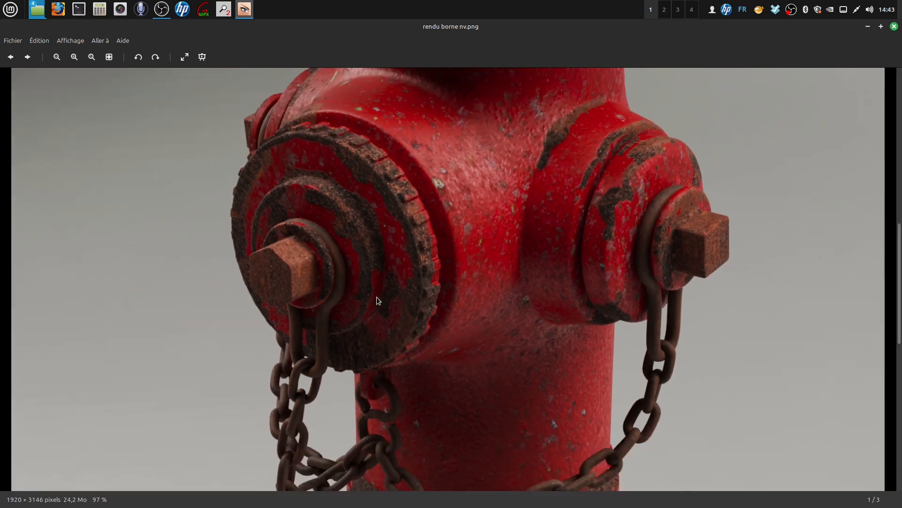
{"action": "scroll", "coordinate": [405, 296], "scroll_direction": "down", "scroll_amount": 7}
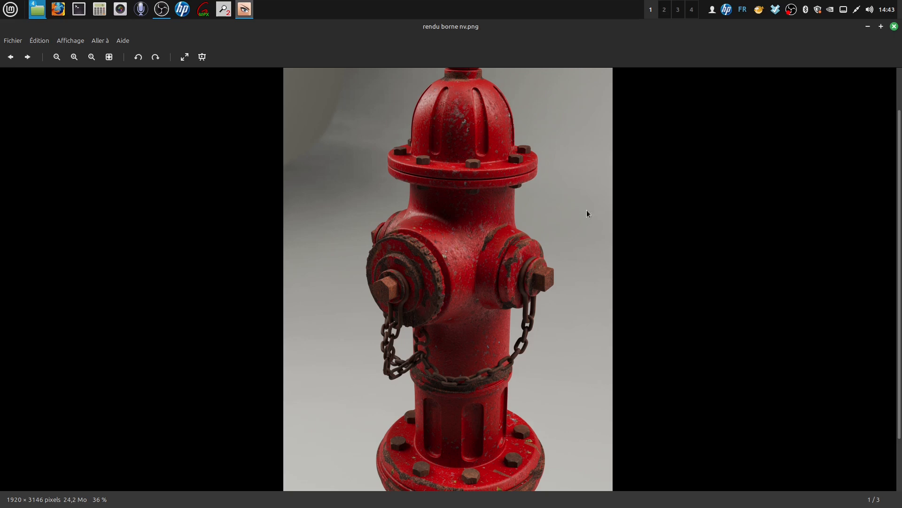
{"action": "left_click", "coordinate": [894, 26]}
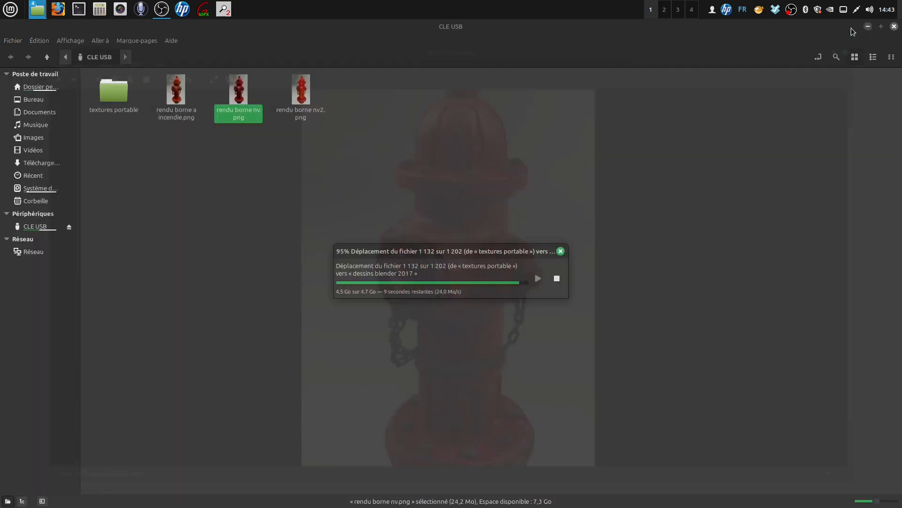
- Open rendu borne nv2.png from the CLE USB folder and examine the hydrant's overall paint and lighting
{"action": "double_click", "coordinate": [305, 95]}
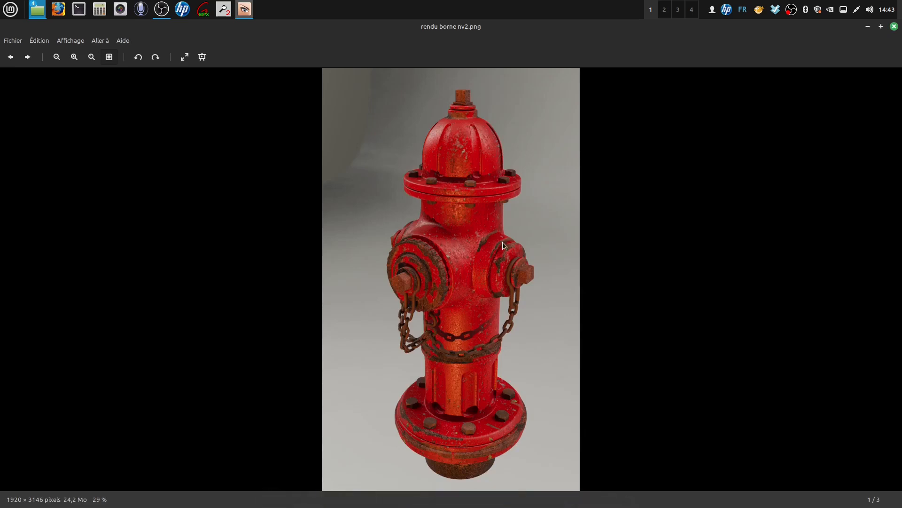
{"action": "scroll", "coordinate": [501, 245], "scroll_direction": "up", "scroll_amount": 1}
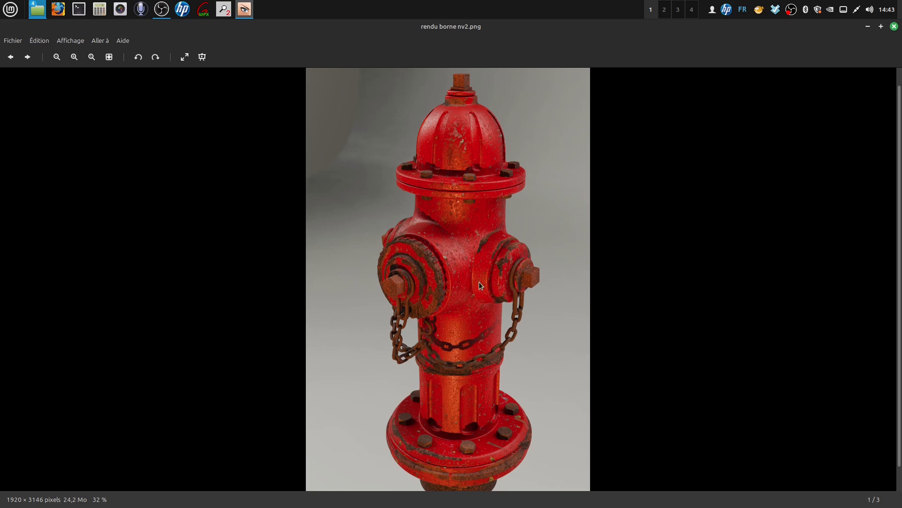
{"action": "scroll", "coordinate": [480, 284], "scroll_direction": "up", "scroll_amount": 1}
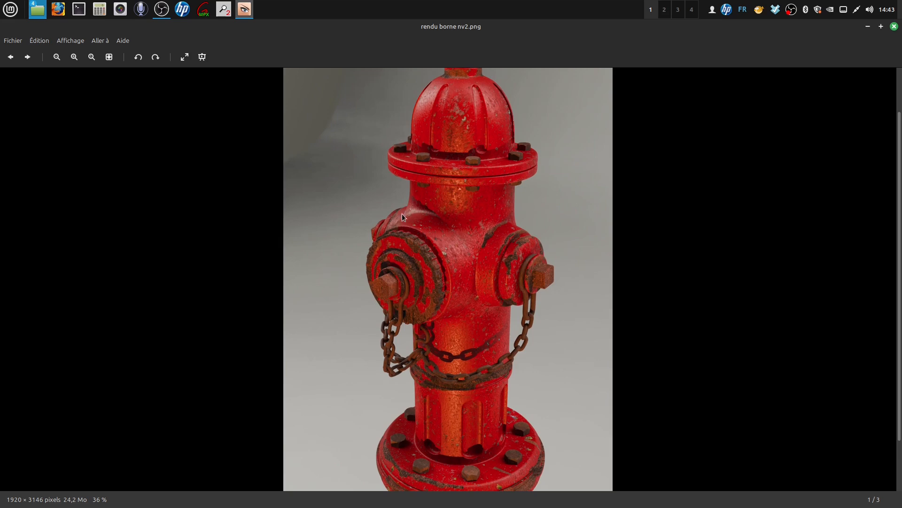
{"action": "scroll", "coordinate": [489, 298], "scroll_direction": "down", "scroll_amount": 1}
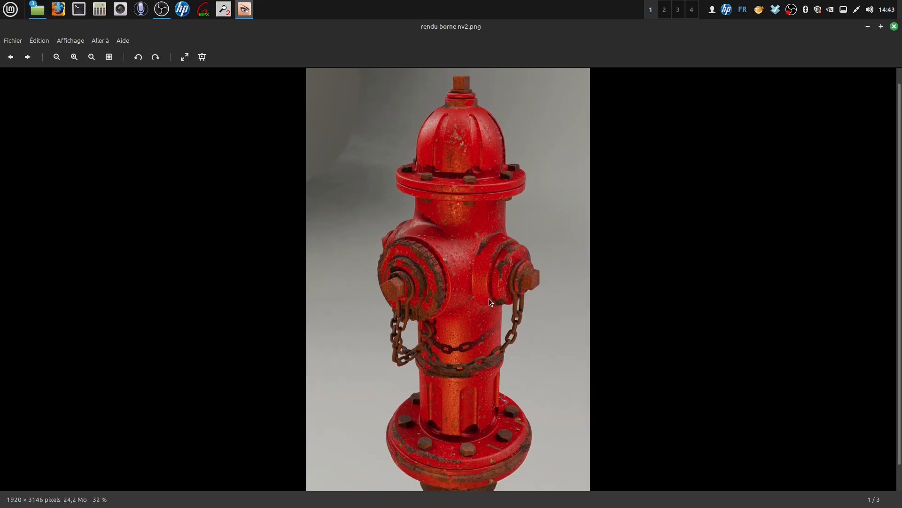
{"action": "scroll", "coordinate": [475, 435], "scroll_direction": "down", "scroll_amount": 1}
{"action": "scroll", "coordinate": [464, 368], "scroll_direction": "up", "scroll_amount": 2}
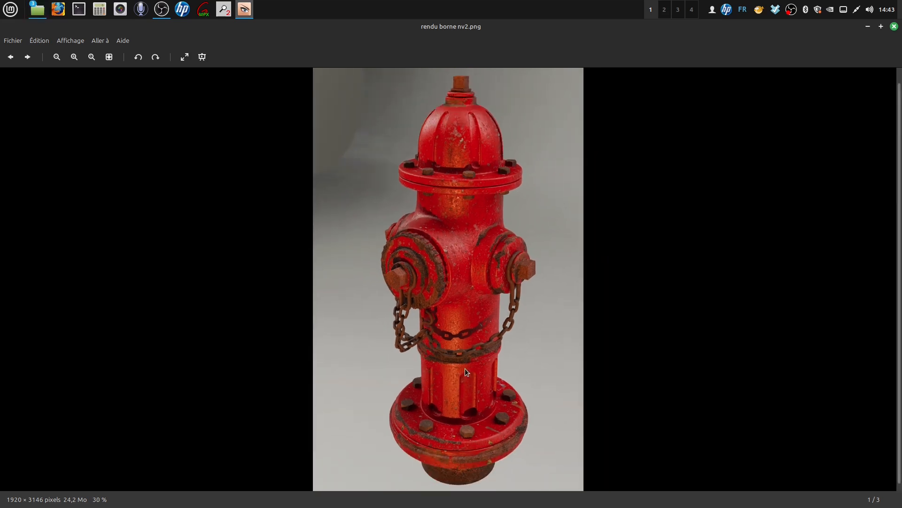
{"action": "scroll", "coordinate": [467, 151], "scroll_direction": "down", "scroll_amount": 2}
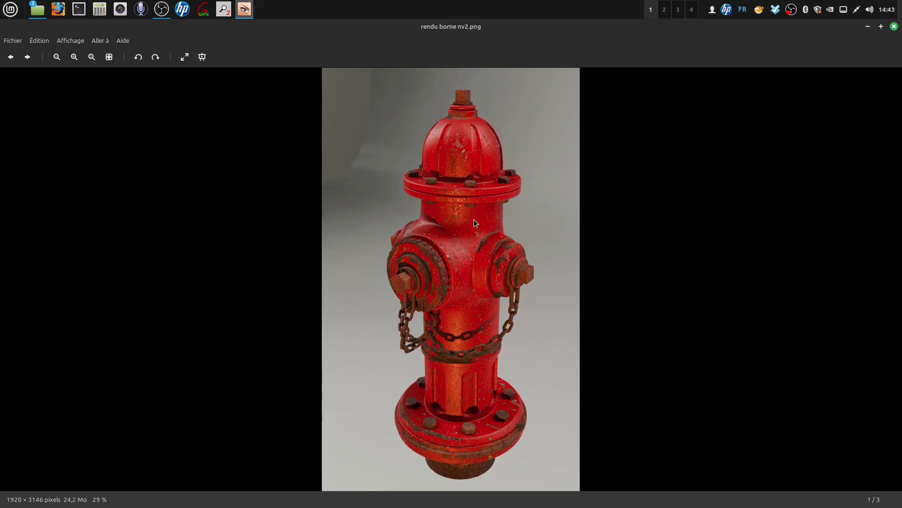
- Examine the rust and chipped paint on the outlet caps, square bolts and chain in rendu borne nv2.png up close
{"action": "scroll", "coordinate": [473, 219], "scroll_direction": "up", "scroll_amount": 6}
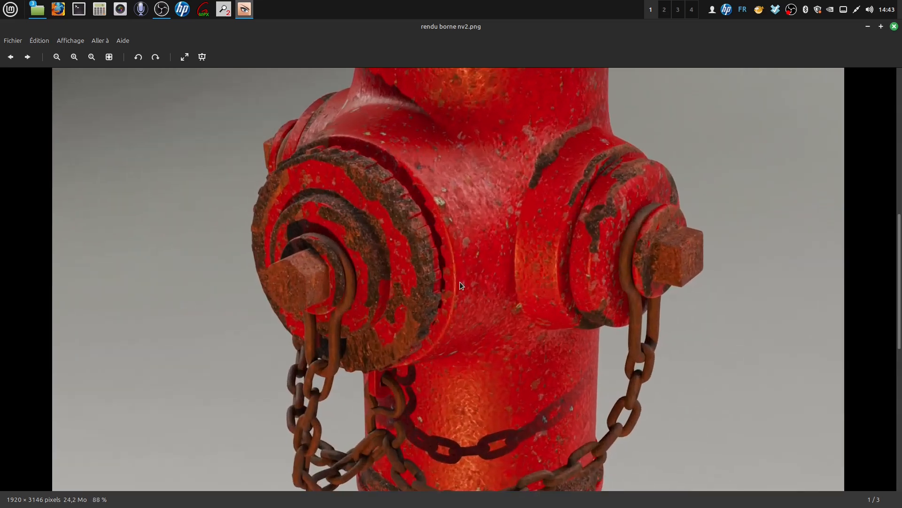
{"action": "scroll", "coordinate": [460, 286], "scroll_direction": "up", "scroll_amount": 1}
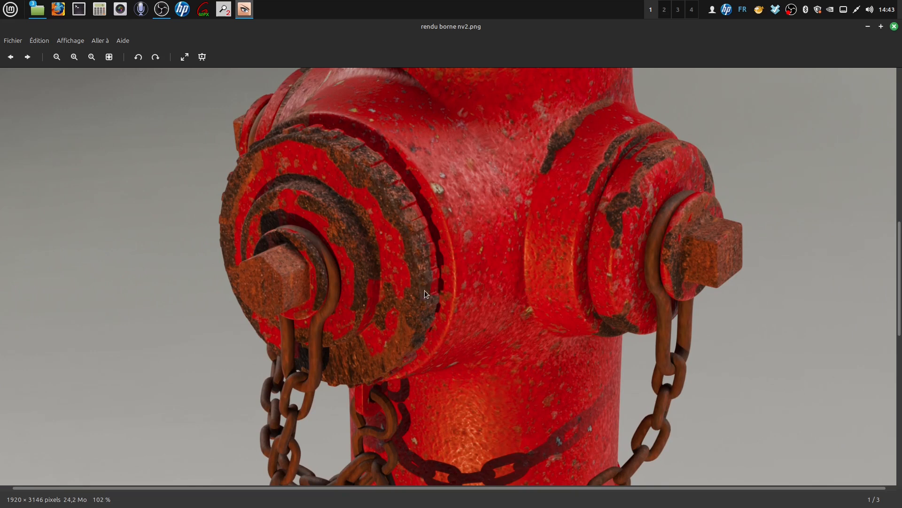
{"action": "scroll", "coordinate": [400, 295], "scroll_direction": "down", "scroll_amount": 4}
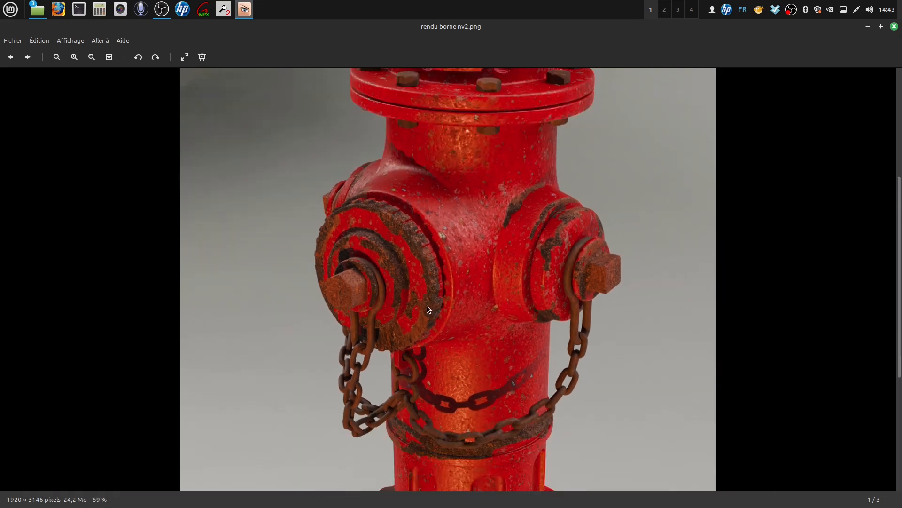
{"action": "scroll", "coordinate": [427, 308], "scroll_direction": "down", "scroll_amount": 2}
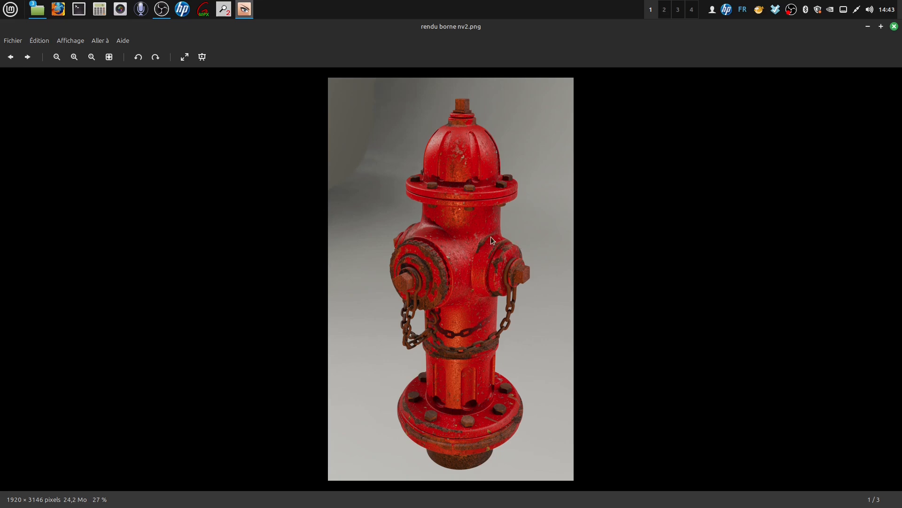
{"action": "scroll", "coordinate": [479, 197], "scroll_direction": "up", "scroll_amount": 4}
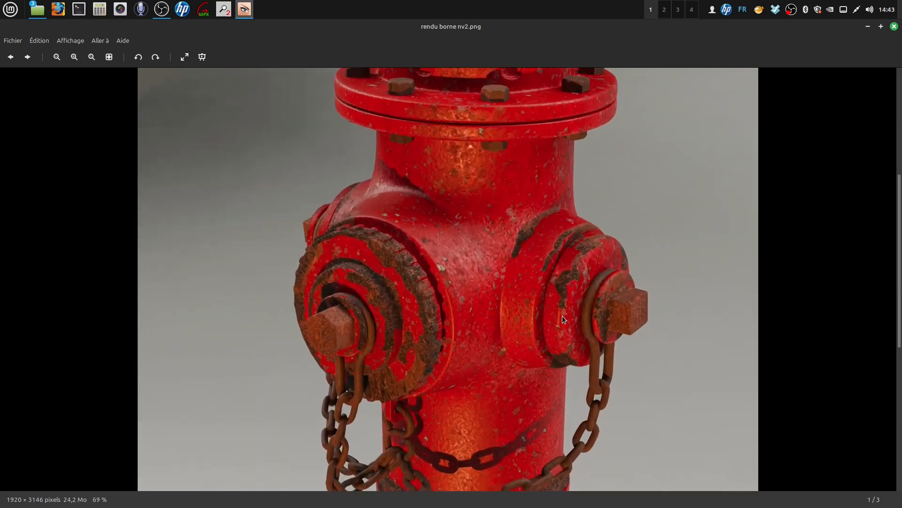
{"action": "left_click_drag", "start_coordinate": [449, 280], "coordinate": [449, 263]}
{"action": "scroll", "coordinate": [564, 263], "scroll_direction": "up", "scroll_amount": 1}
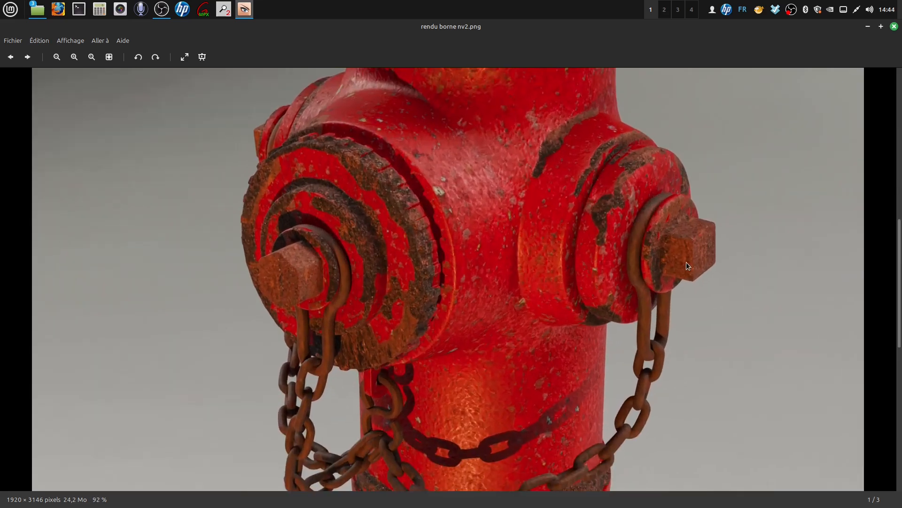
{"action": "scroll", "coordinate": [705, 250], "scroll_direction": "up", "scroll_amount": 1}
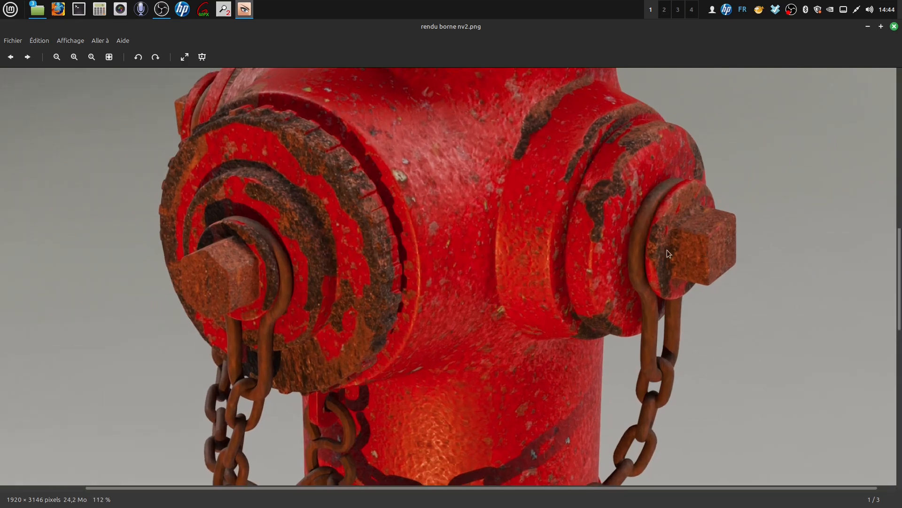
{"action": "scroll", "coordinate": [704, 258], "scroll_direction": "down", "scroll_amount": 5}
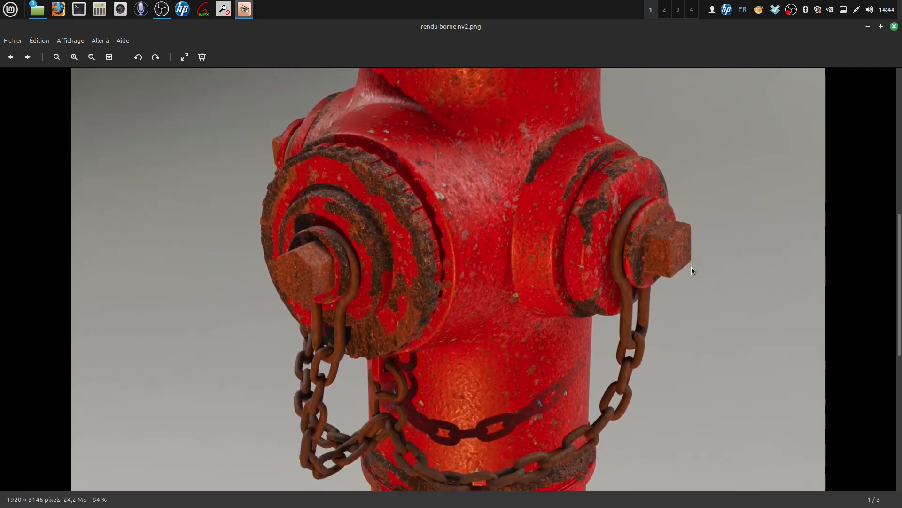
{"action": "scroll", "coordinate": [679, 266], "scroll_direction": "down", "scroll_amount": 1}
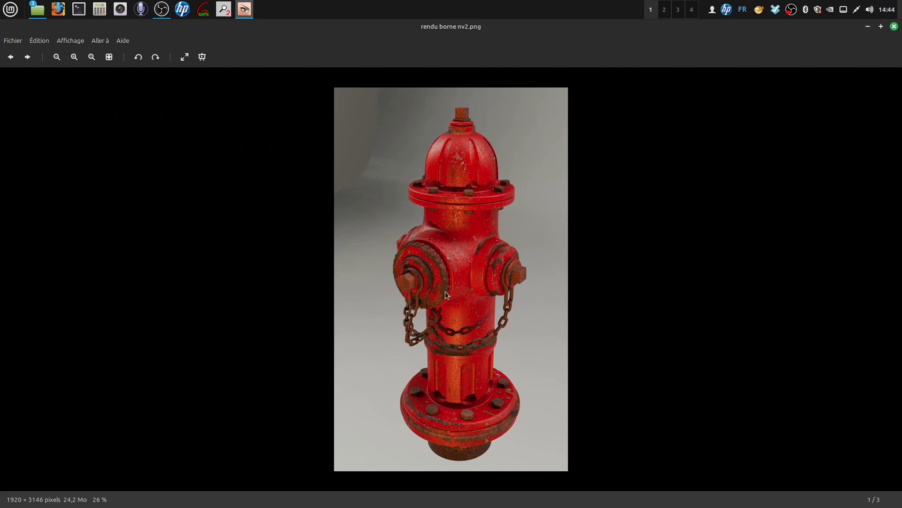
- Examine the chain's shadow and the reflections on the hydrant's body in rendu borne nv2.png
{"action": "scroll", "coordinate": [487, 309], "scroll_direction": "up", "scroll_amount": 1}
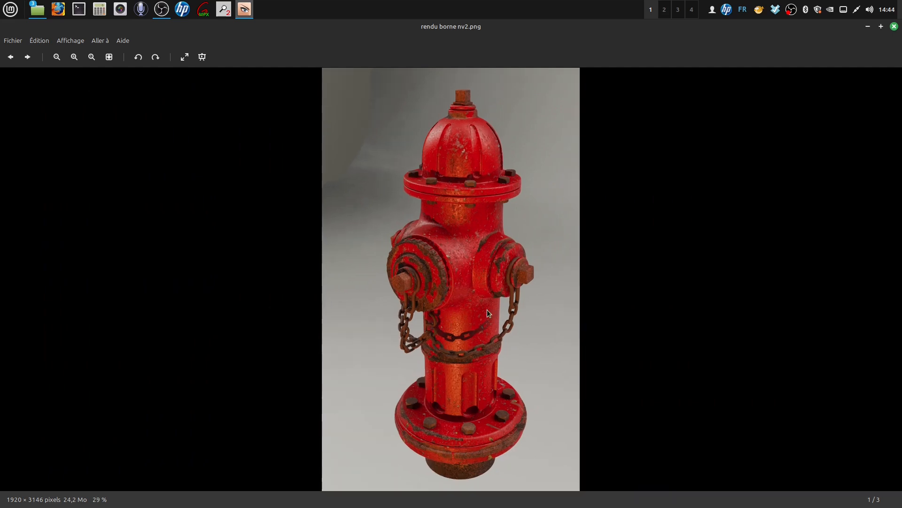
{"action": "scroll", "coordinate": [484, 316], "scroll_direction": "down", "scroll_amount": 1}
{"action": "scroll", "coordinate": [480, 321], "scroll_direction": "up", "scroll_amount": 2}
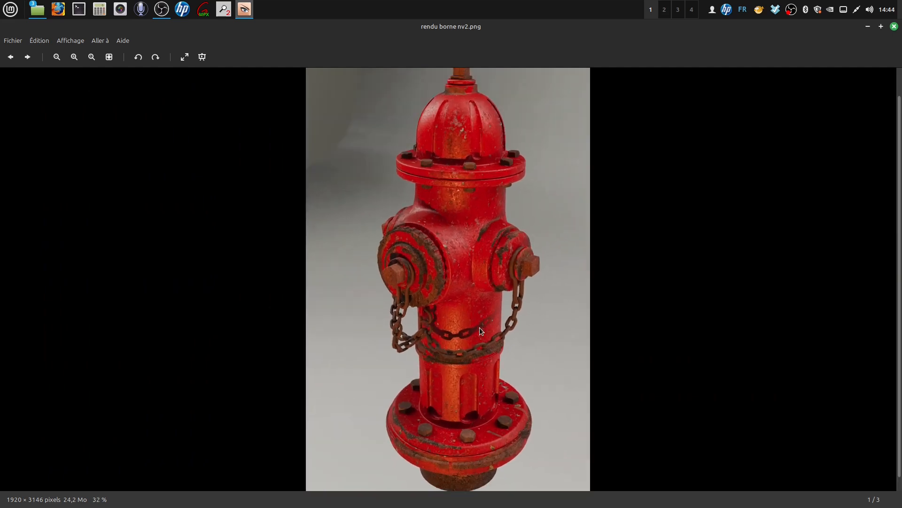
{"action": "scroll", "coordinate": [479, 326], "scroll_direction": "down", "scroll_amount": 3}
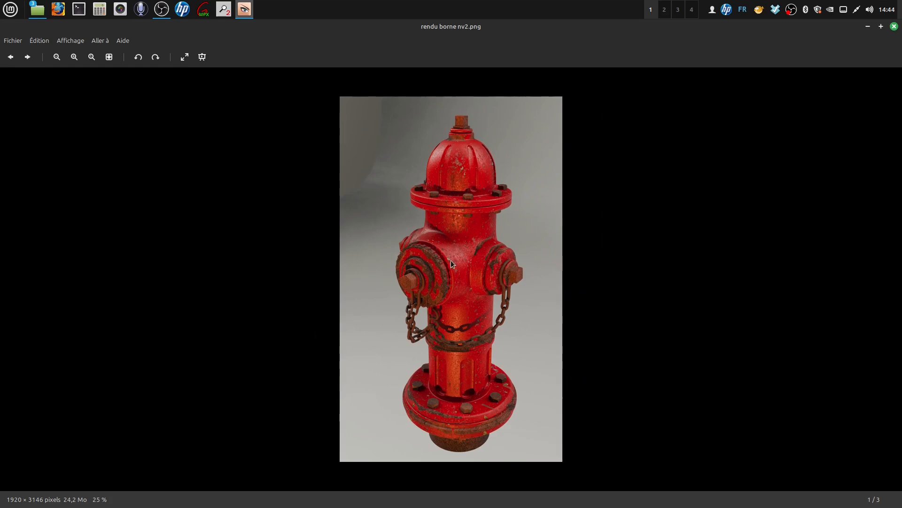
{"action": "scroll", "coordinate": [474, 322], "scroll_direction": "up", "scroll_amount": 2}
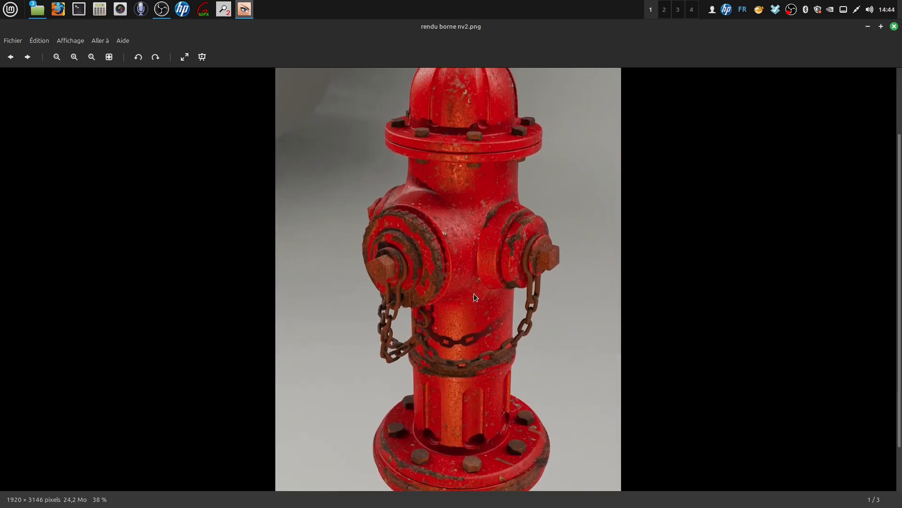
{"action": "scroll", "coordinate": [475, 294], "scroll_direction": "up", "scroll_amount": 1}
{"action": "scroll", "coordinate": [475, 294], "scroll_direction": "down", "scroll_amount": 1}
- Close the rendu borne nv2.png image and the CLE USB folder window to return to the desktop
{"action": "left_click", "coordinate": [895, 27]}
{"action": "left_click", "coordinate": [655, 116]}
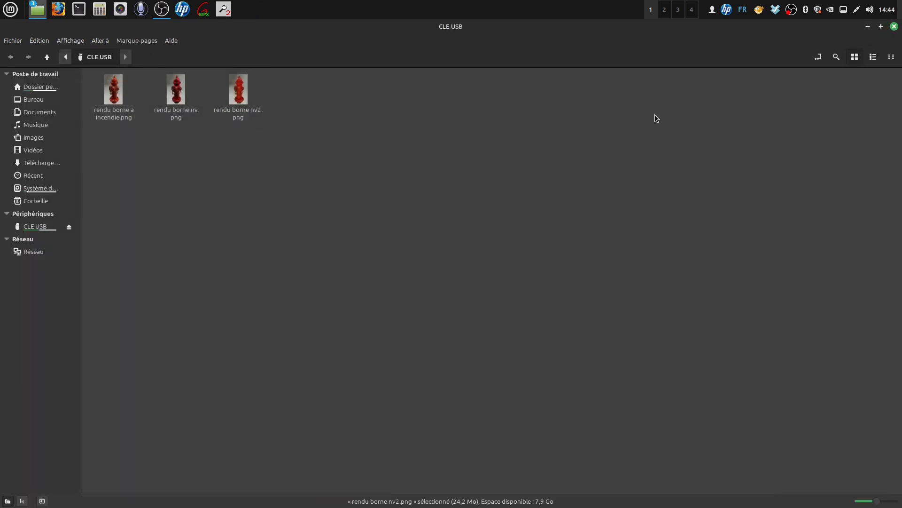
{"action": "left_click", "coordinate": [895, 27]}
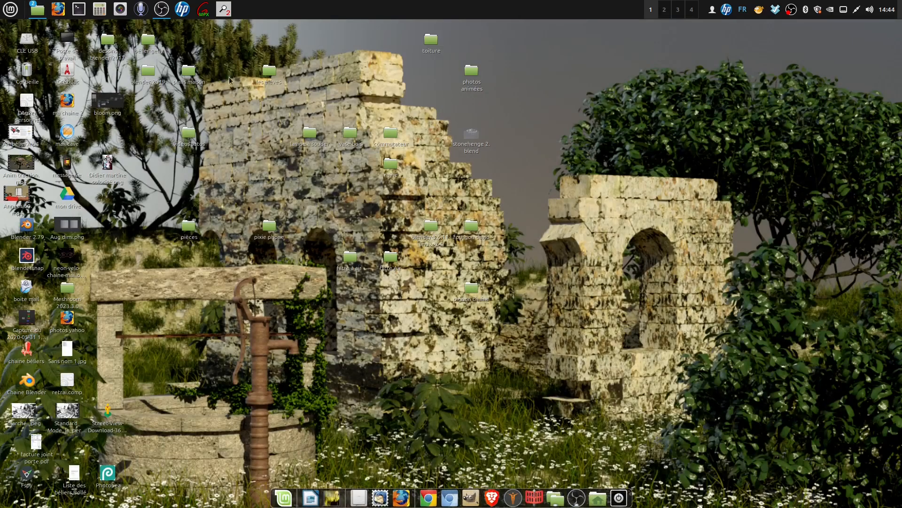
{"action": "left_click", "coordinate": [28, 261]}
{"action": "right_click", "coordinate": [791, 9]}
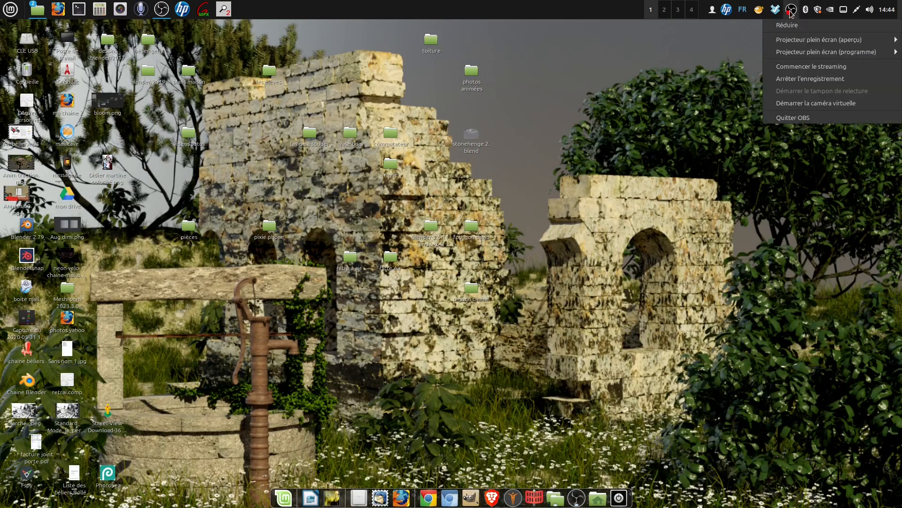
{"action": "left_click", "coordinate": [803, 78]}
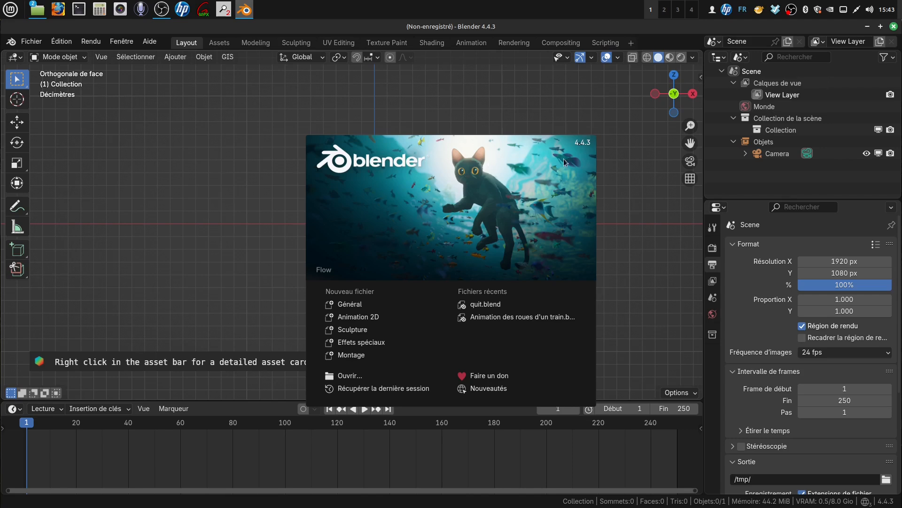
- Dismiss the splash screen, add a UV sphere with default settings at the world origin, and shade it smooth
{"action": "left_click", "coordinate": [192, 195]}
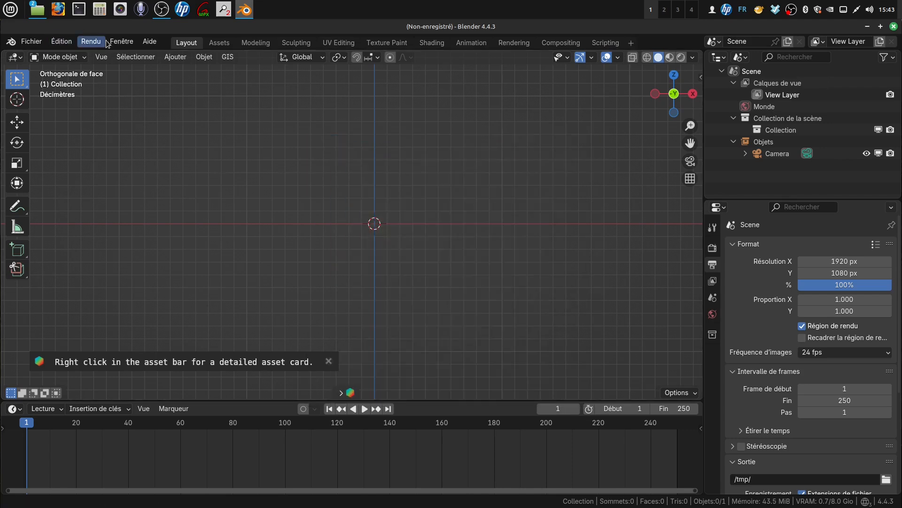
{"action": "left_click", "coordinate": [178, 58]}
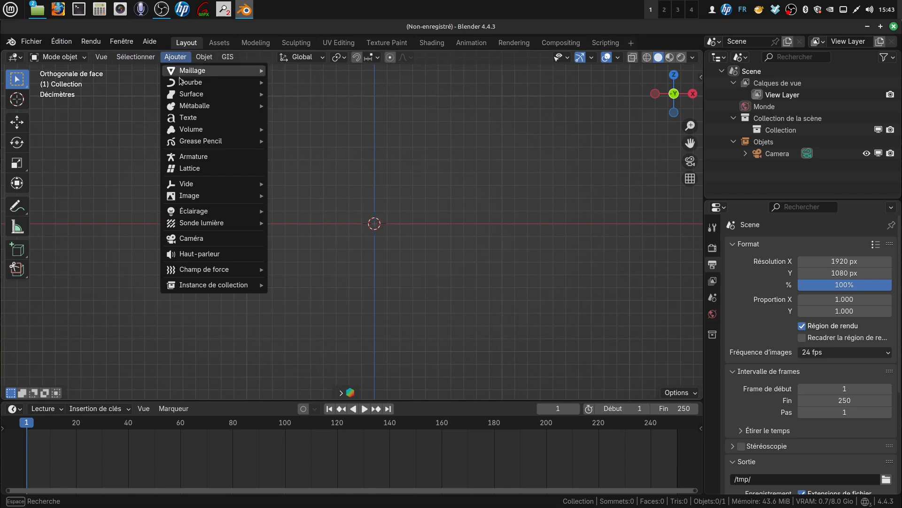
{"action": "mouse_move", "coordinate": [182, 77]}
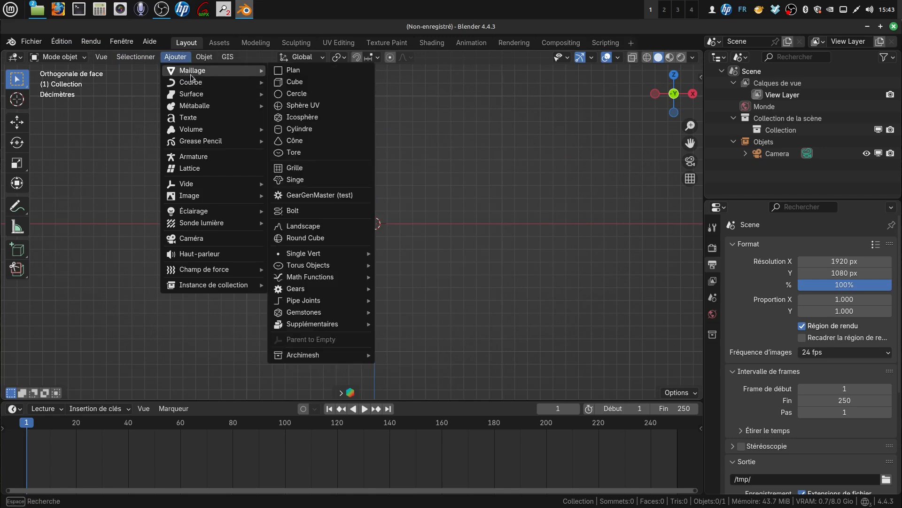
{"action": "left_click", "coordinate": [313, 106]}
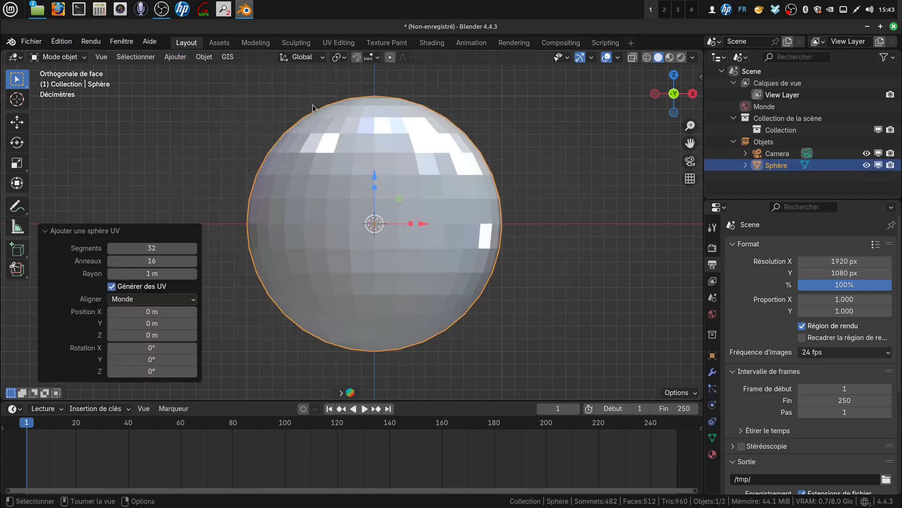
{"action": "right_click", "coordinate": [418, 273]}
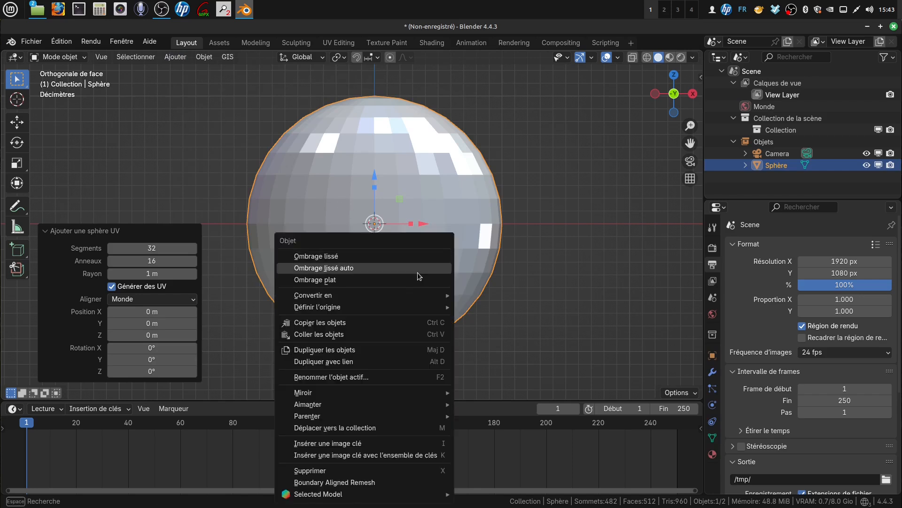
{"action": "left_click", "coordinate": [349, 258]}
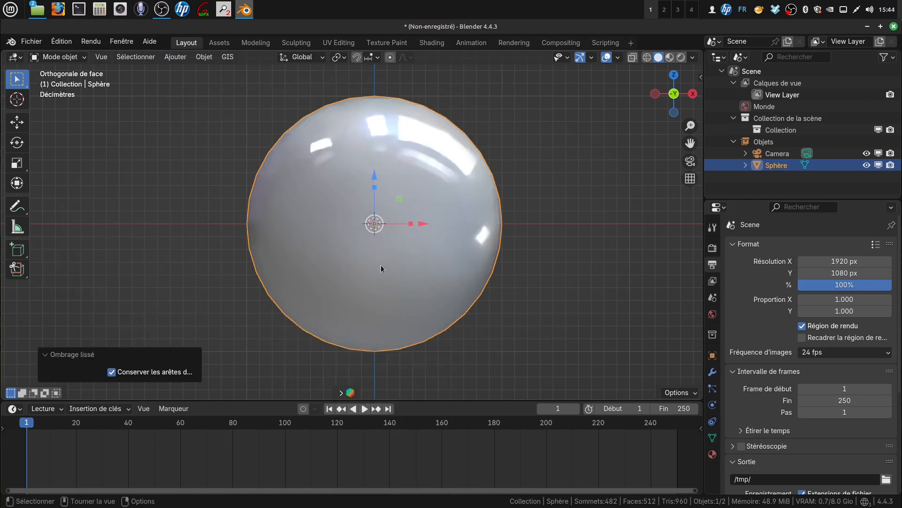
- Give the sphere a Subdivision modifier with viewport level 2 and apply it
{"action": "left_click", "coordinate": [712, 371]}
{"action": "left_click", "coordinate": [786, 247]}
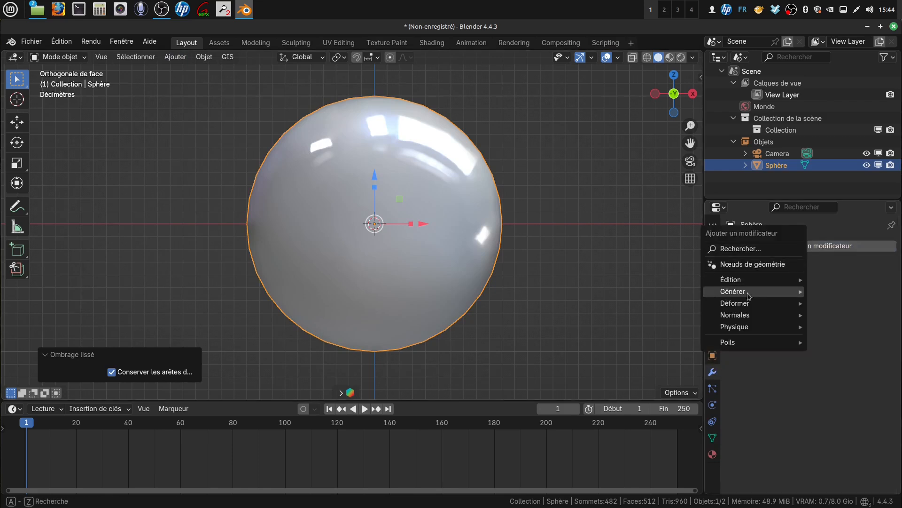
{"action": "mouse_move", "coordinate": [747, 292]}
{"action": "left_click", "coordinate": [656, 245]}
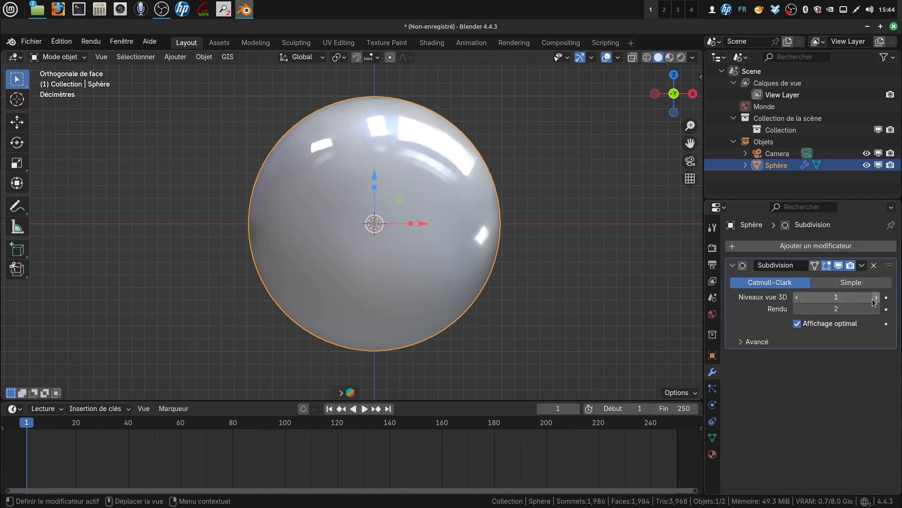
{"action": "left_click", "coordinate": [874, 297]}
{"action": "left_click", "coordinate": [861, 266]}
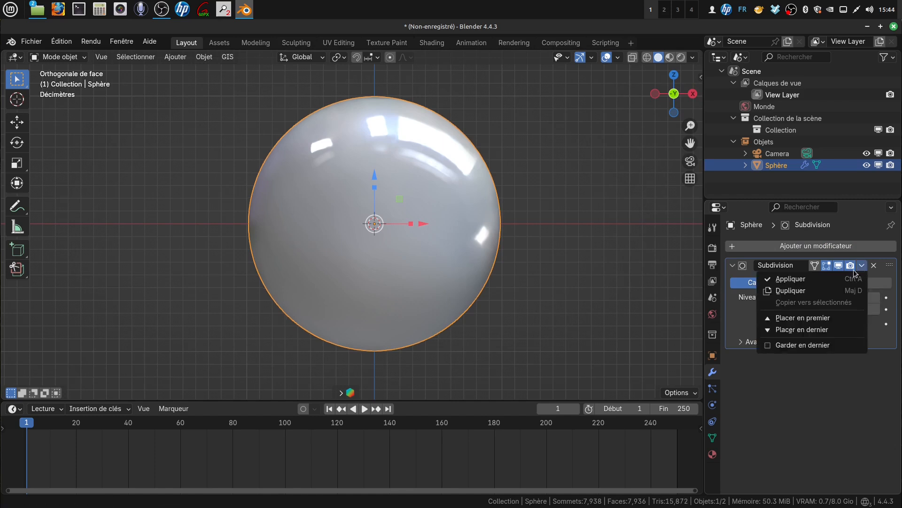
{"action": "left_click", "coordinate": [815, 279]}
{"action": "scroll", "coordinate": [380, 253], "scroll_direction": "down", "scroll_amount": 2}
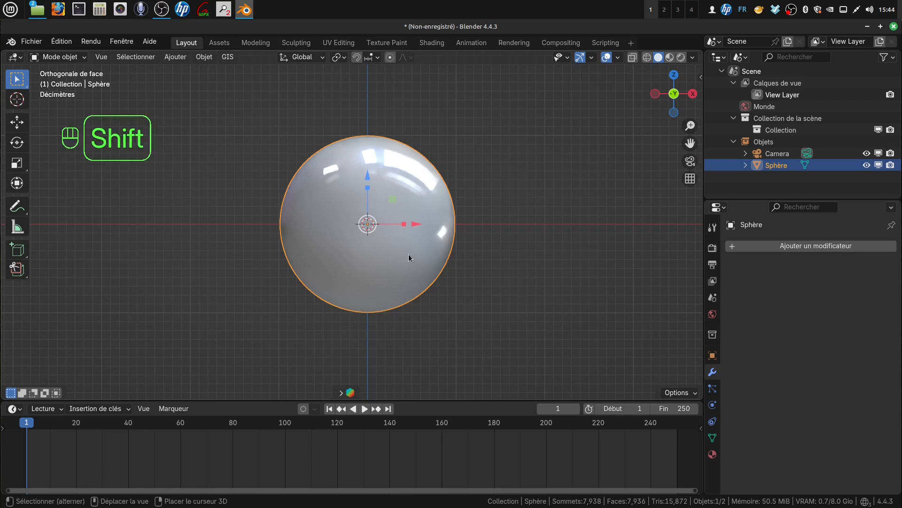
{"action": "middle_click_drag", "start_coordinate": [408, 254], "coordinate": [388, 259], "text": "shift"}
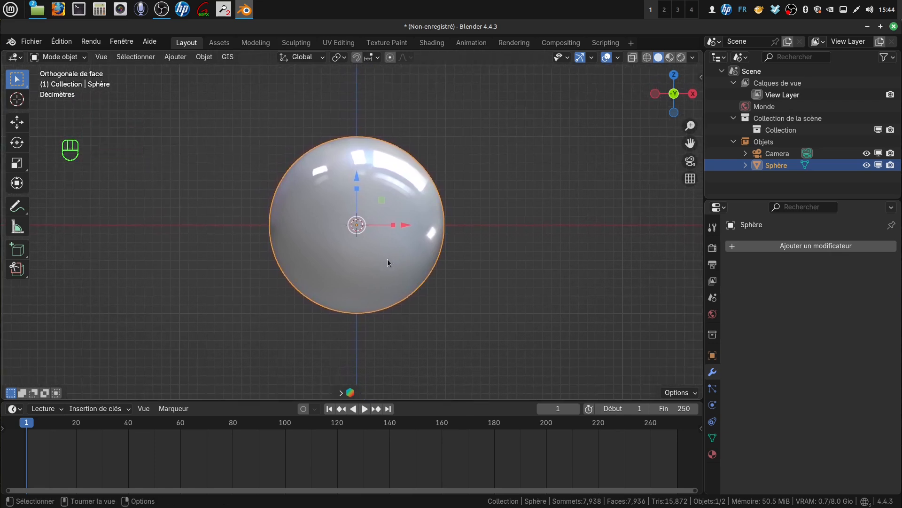
{"action": "scroll", "coordinate": [398, 275], "scroll_direction": "up", "scroll_amount": 1}
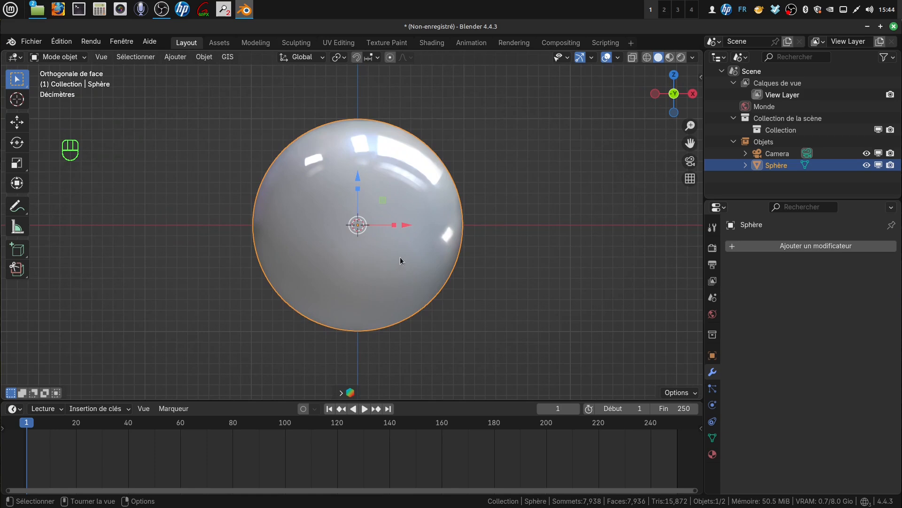
{"action": "scroll", "coordinate": [368, 260], "scroll_direction": "down", "scroll_amount": 1}
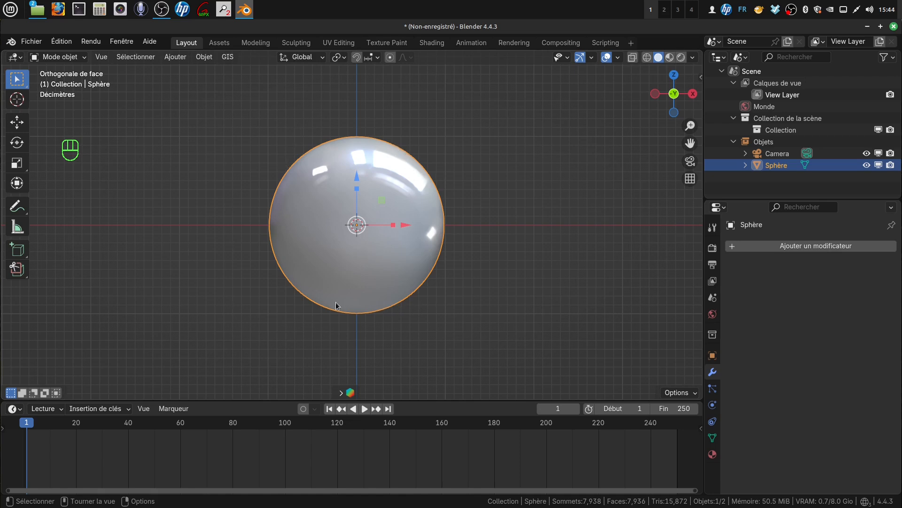
{"action": "scroll", "coordinate": [425, 252], "scroll_direction": "up", "scroll_amount": 1}
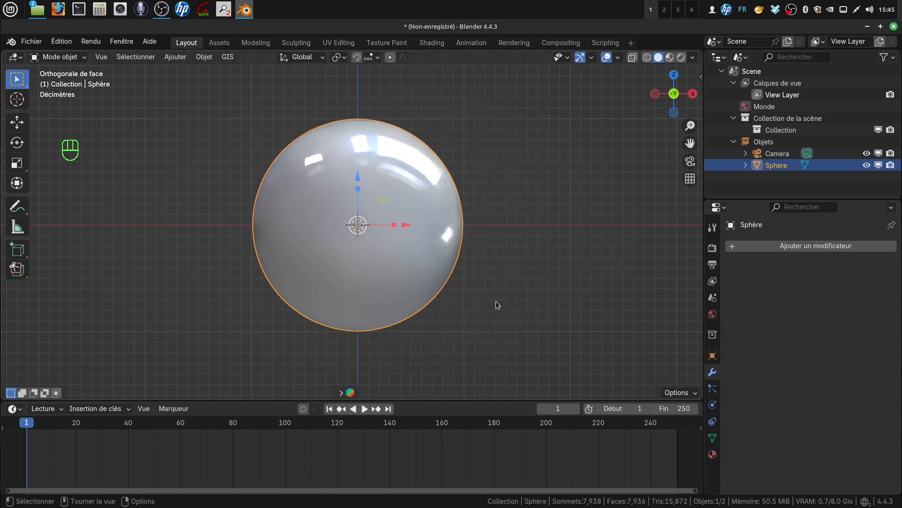
{"action": "left_click", "coordinate": [479, 318]}
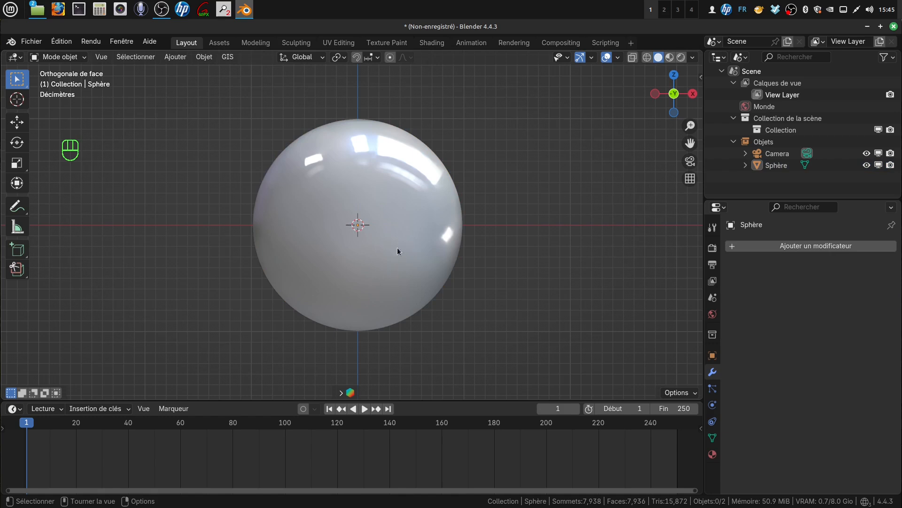
{"action": "left_click", "coordinate": [399, 266]}
{"action": "left_click", "coordinate": [495, 287]}
{"action": "scroll", "coordinate": [382, 256], "scroll_direction": "down", "scroll_amount": 1}
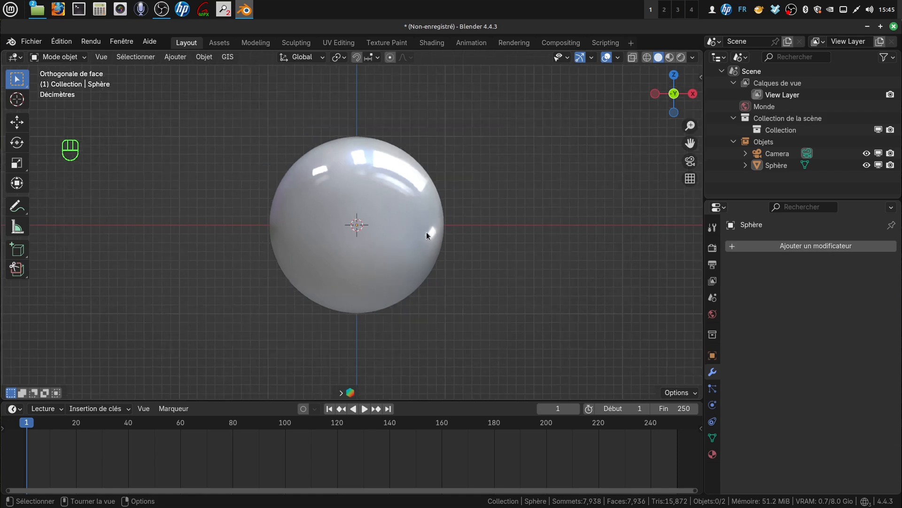
- Split the 3D viewport into two side-by-side areas, make the right one a Shader Editor, and hide its sidebar
{"action": "left_click_drag", "start_coordinate": [701, 52], "coordinate": [388, 55]}
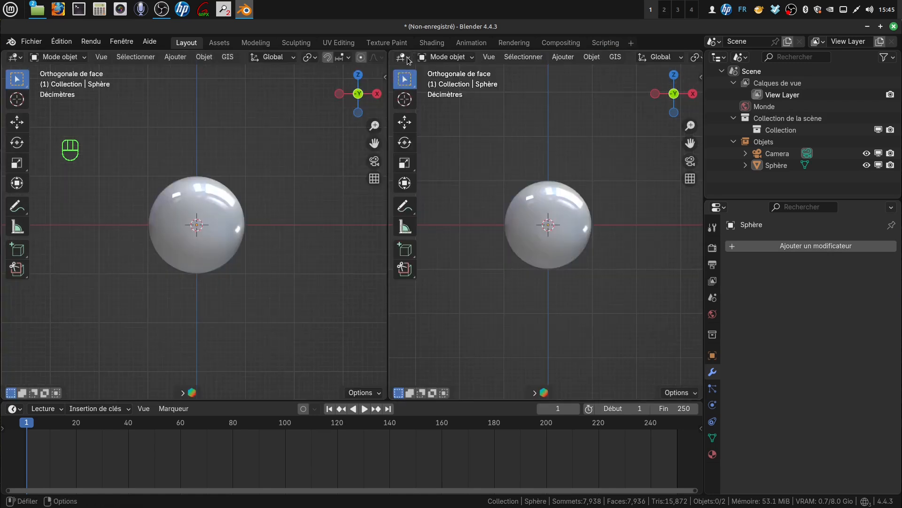
{"action": "left_click", "coordinate": [404, 57]}
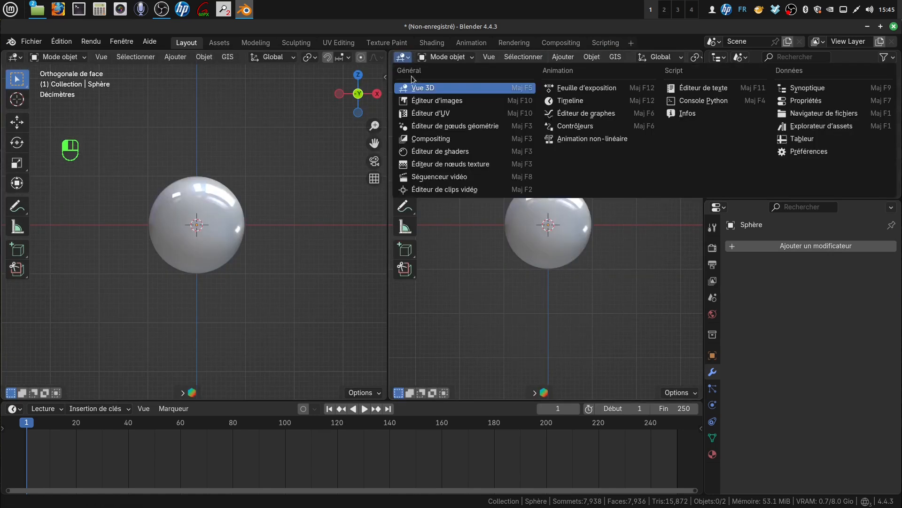
{"action": "left_click", "coordinate": [461, 151]}
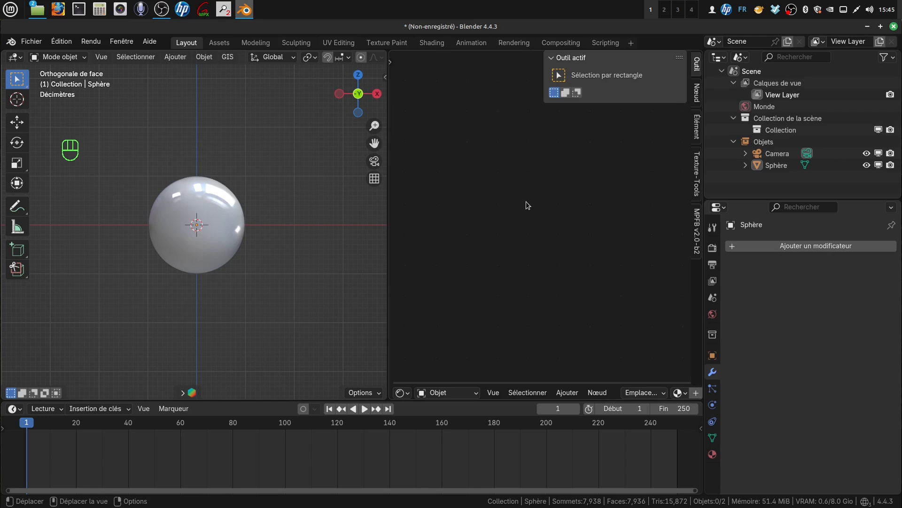
{"action": "key", "text": "n"}
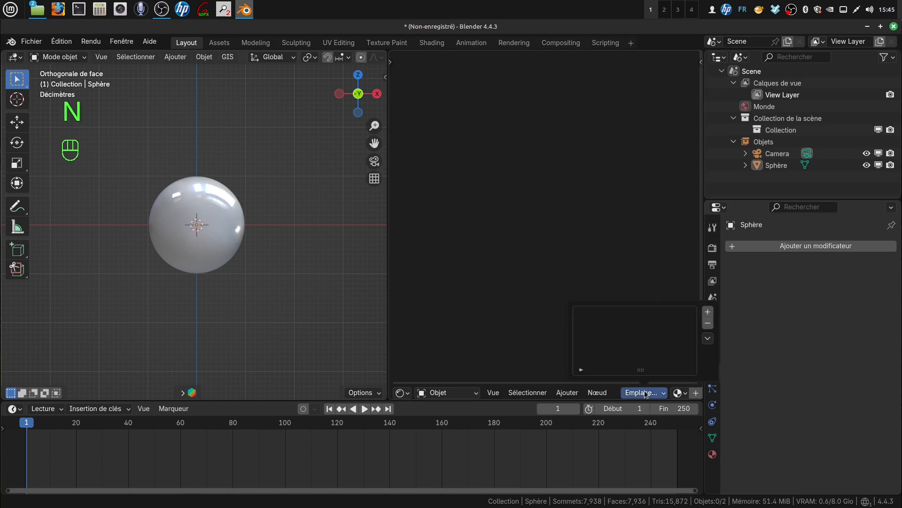
- Create a new material for the sphere in the Shader Editor and deselect its nodes
{"action": "scroll", "coordinate": [659, 391], "scroll_direction": "down", "scroll_amount": 3}
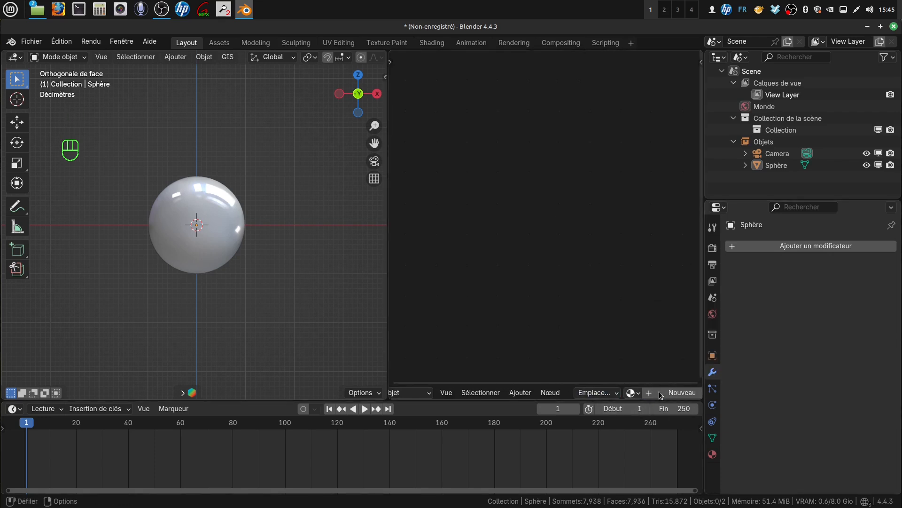
{"action": "left_click", "coordinate": [659, 391]}
{"action": "middle_click_drag", "start_coordinate": [584, 258], "coordinate": [638, 215]}
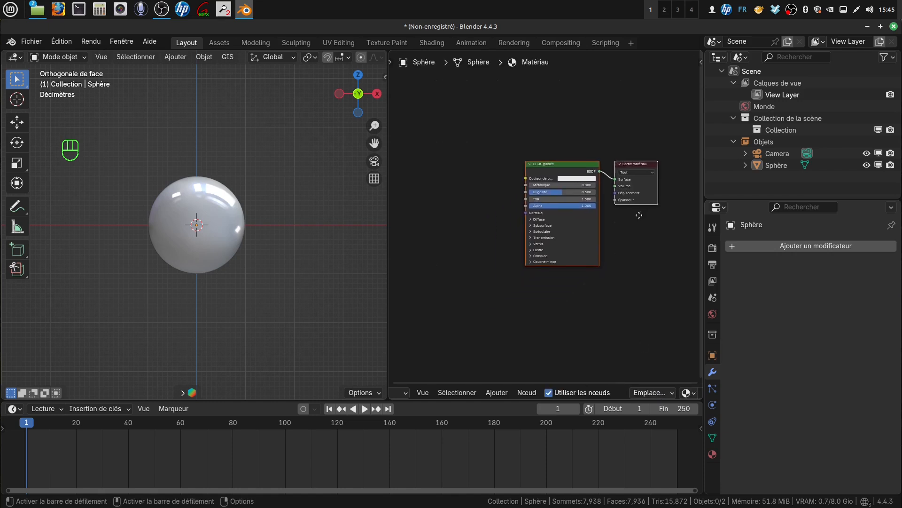
{"action": "scroll", "coordinate": [635, 245], "scroll_direction": "up", "scroll_amount": 4}
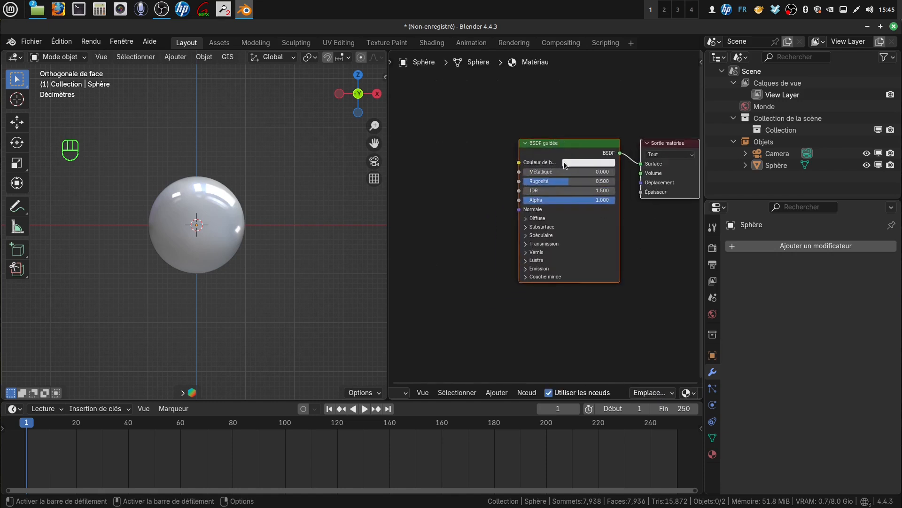
{"action": "middle_click_drag", "start_coordinate": [570, 147], "coordinate": [590, 144]}
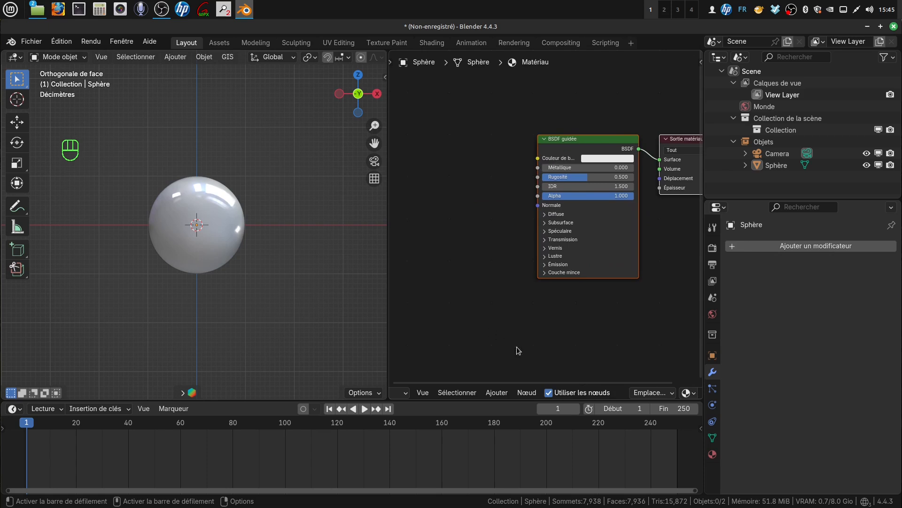
{"action": "left_click", "coordinate": [504, 310]}
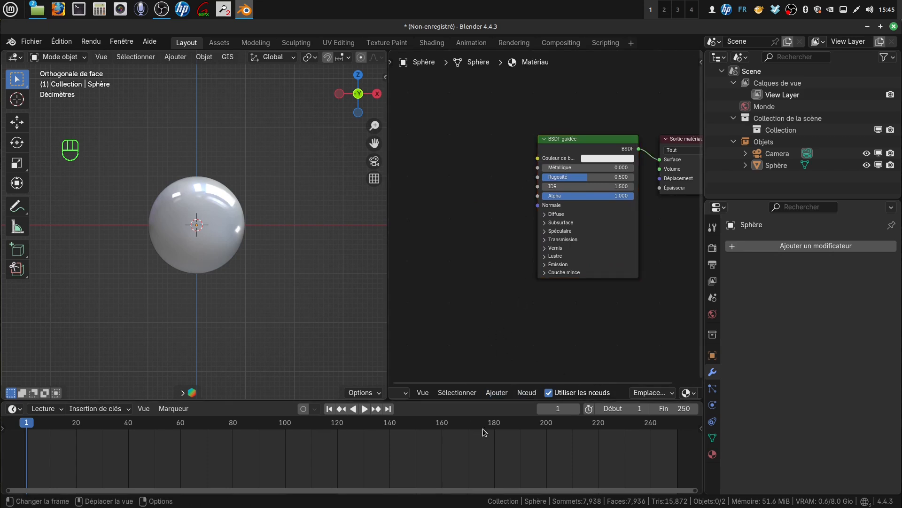
- Add an Image Texture node beside the Principled BSDF and connect its Color output to Base Color
{"action": "left_click", "coordinate": [496, 392]}
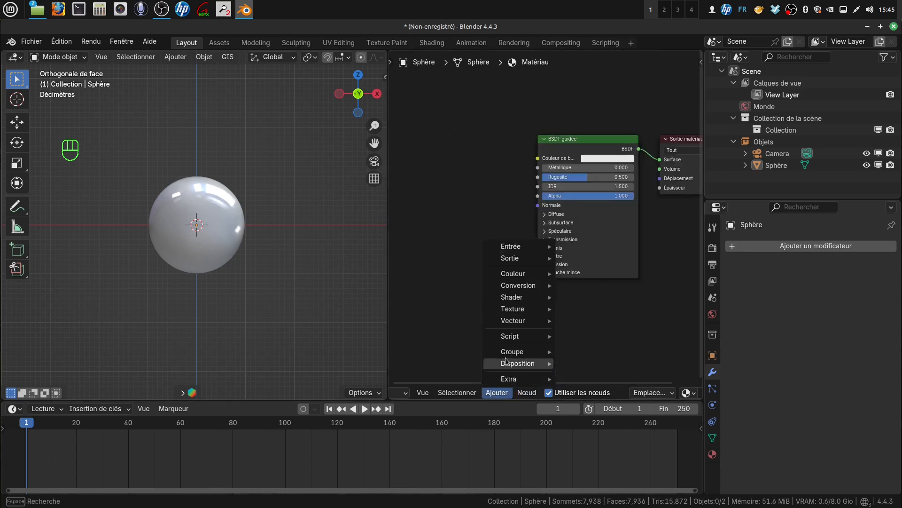
{"action": "mouse_move", "coordinate": [507, 310]}
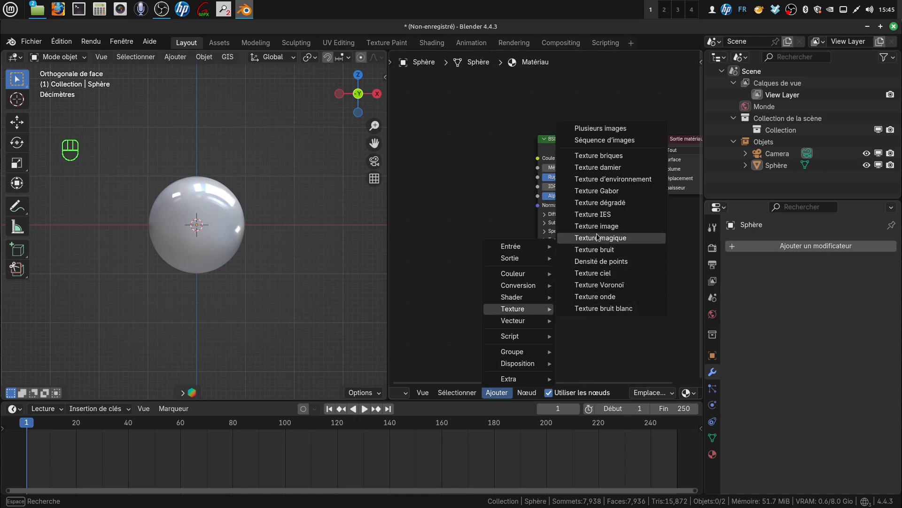
{"action": "left_click", "coordinate": [587, 227]}
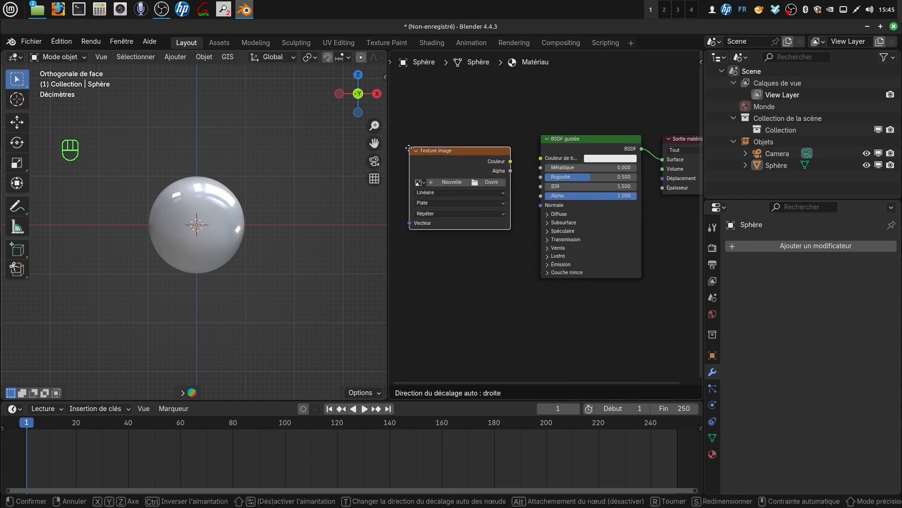
{"action": "left_click", "coordinate": [516, 173]}
{"action": "left_click_drag", "start_coordinate": [510, 162], "coordinate": [549, 158]}
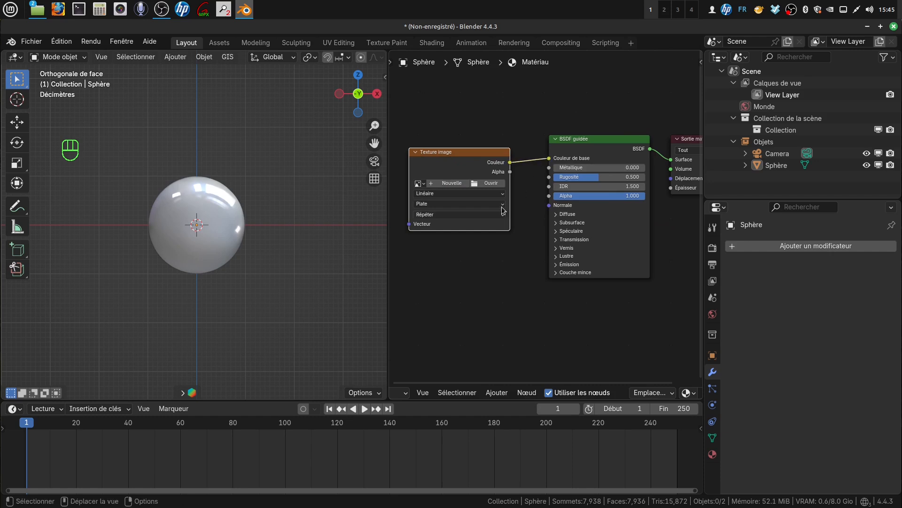
- Create a new blank image named "texture" in the Image Texture node, keeping the default size and options
{"action": "scroll", "coordinate": [475, 265], "scroll_direction": "up", "scroll_amount": 3}
{"action": "middle_click_drag", "start_coordinate": [480, 260], "coordinate": [557, 275]}
{"action": "scroll", "coordinate": [529, 302], "scroll_direction": "up", "scroll_amount": 2}
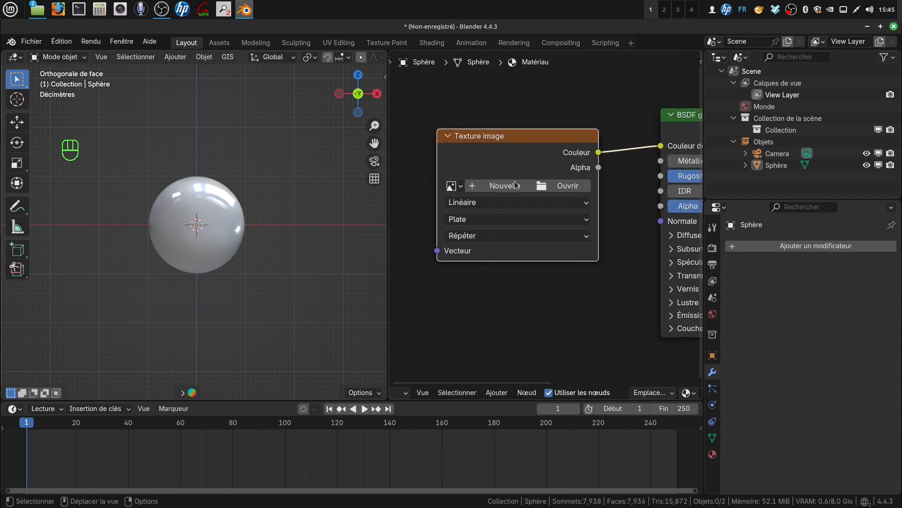
{"action": "left_click", "coordinate": [511, 186]}
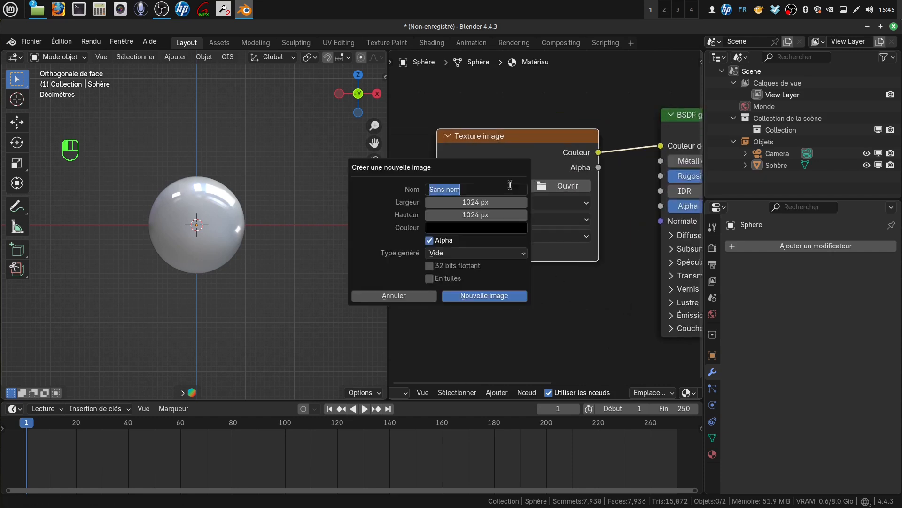
{"action": "left_click", "coordinate": [466, 191]}
{"action": "key", "text": "BackSpace"}
{"action": "key", "text": "BackSpace"}
{"action": "key", "text": "BackSpace"}
{"action": "key", "text": "BackSpace"}
{"action": "key", "text": "BackSpace"}
{"action": "key", "text": "BackSpace"}
{"action": "key", "text": "BackSpace"}
{"action": "key", "text": "BackSpace"}
{"action": "type", "text": "texture"}
{"action": "key", "text": "Return"}
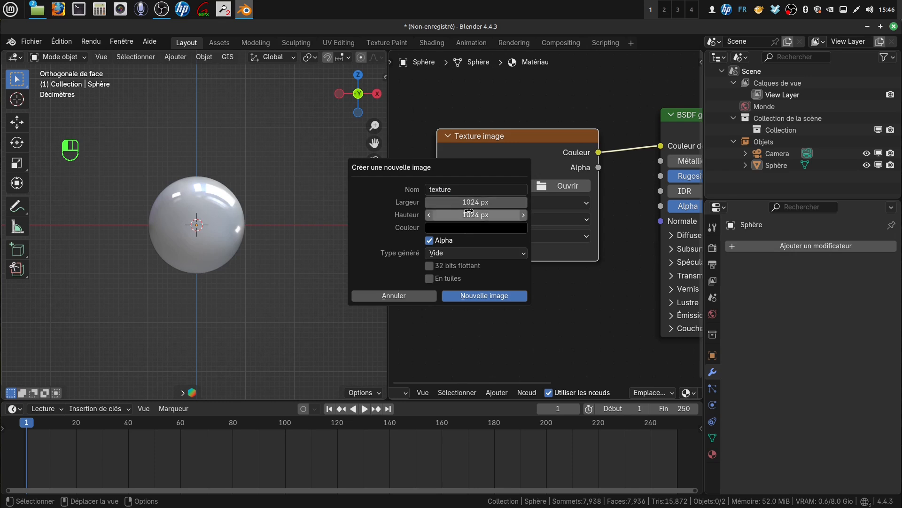
{"action": "left_click", "coordinate": [489, 294]}
{"action": "scroll", "coordinate": [558, 337], "scroll_direction": "down", "scroll_amount": 3}
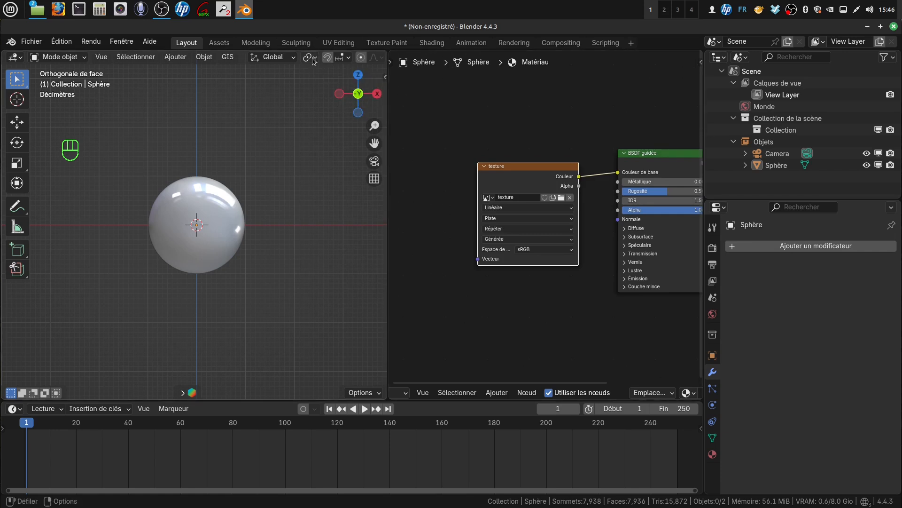
- Preview the sphere in Rendered viewport shading and return to Solid shading
{"action": "scroll", "coordinate": [313, 61], "scroll_direction": "down", "scroll_amount": 5}
{"action": "scroll", "coordinate": [314, 61], "scroll_direction": "down", "scroll_amount": 3}
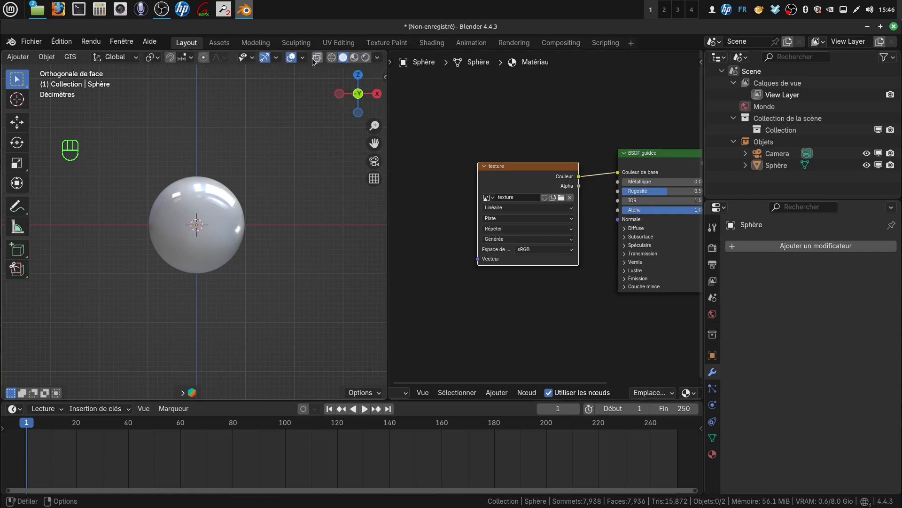
{"action": "left_click", "coordinate": [367, 57]}
{"action": "left_click", "coordinate": [343, 57]}
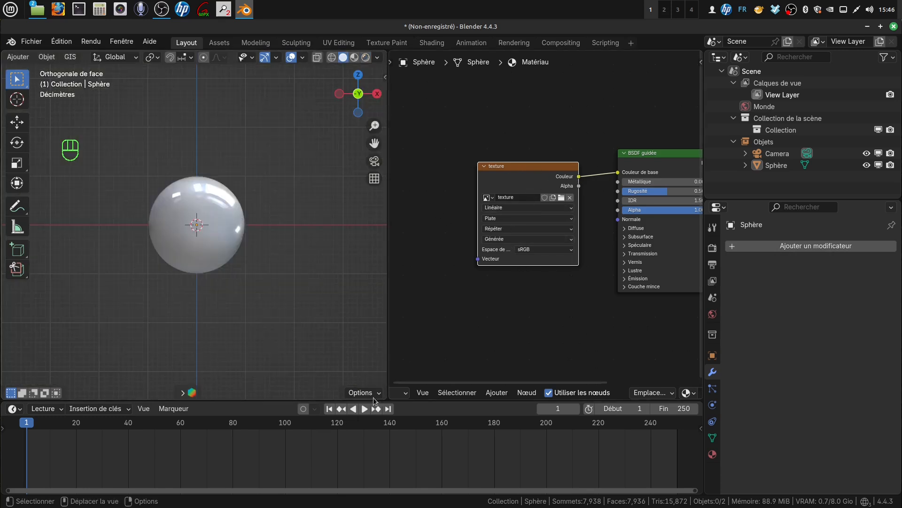
- Switch the Shader Editor area beside the 3D viewport to the UV Editor
{"action": "scroll", "coordinate": [269, 239], "scroll_direction": "up", "scroll_amount": 2}
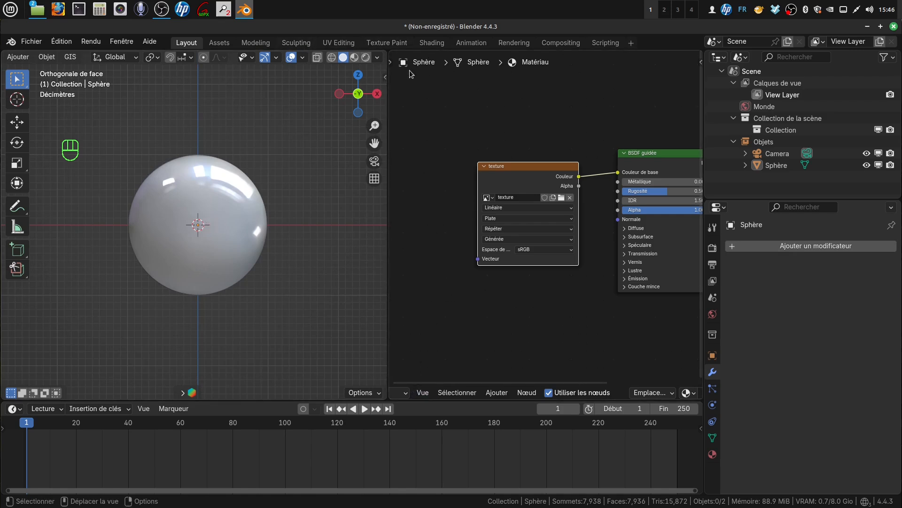
{"action": "scroll", "coordinate": [444, 350], "scroll_direction": "up", "scroll_amount": 1}
{"action": "scroll", "coordinate": [445, 350], "scroll_direction": "down", "scroll_amount": 1}
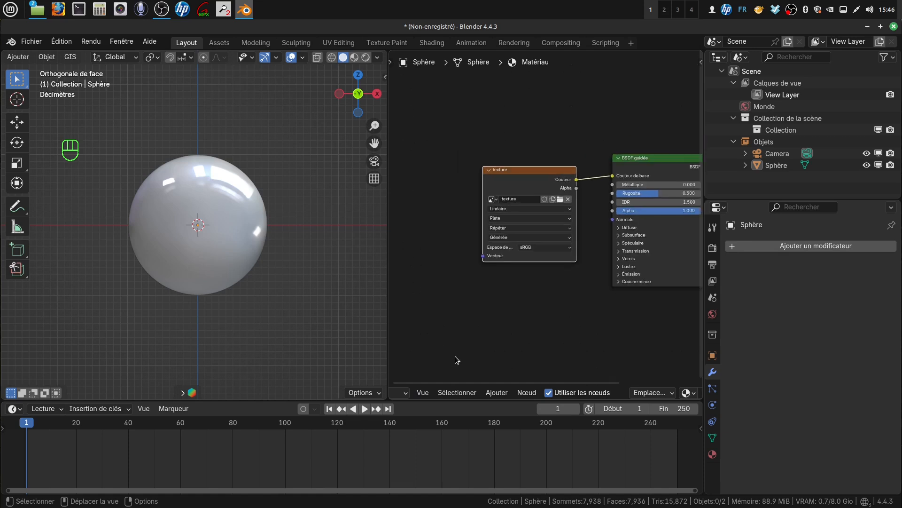
{"action": "scroll", "coordinate": [452, 396], "scroll_direction": "down", "scroll_amount": 3}
{"action": "scroll", "coordinate": [452, 395], "scroll_direction": "up", "scroll_amount": 5}
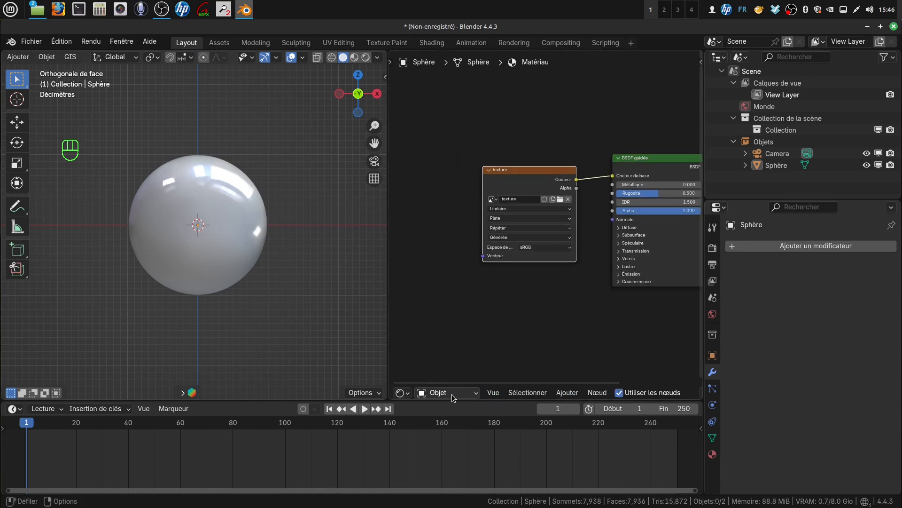
{"action": "left_click", "coordinate": [407, 393]}
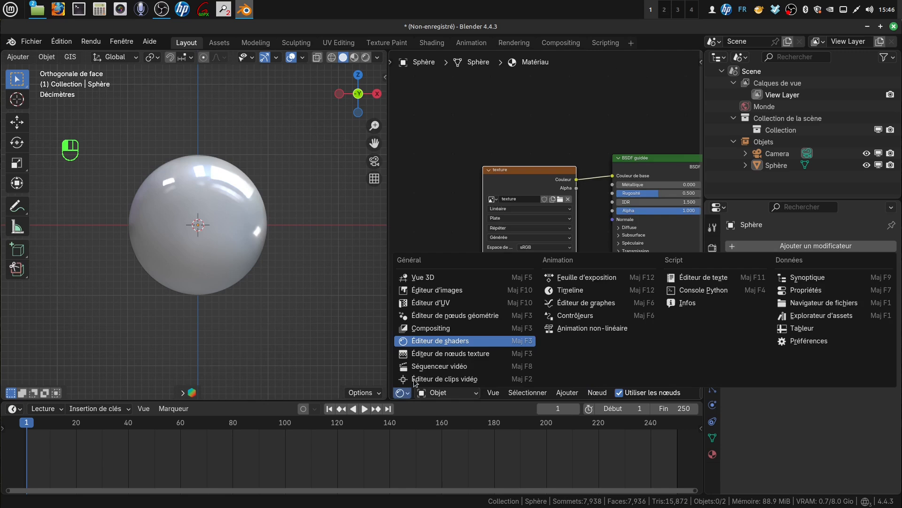
{"action": "left_click", "coordinate": [448, 305]}
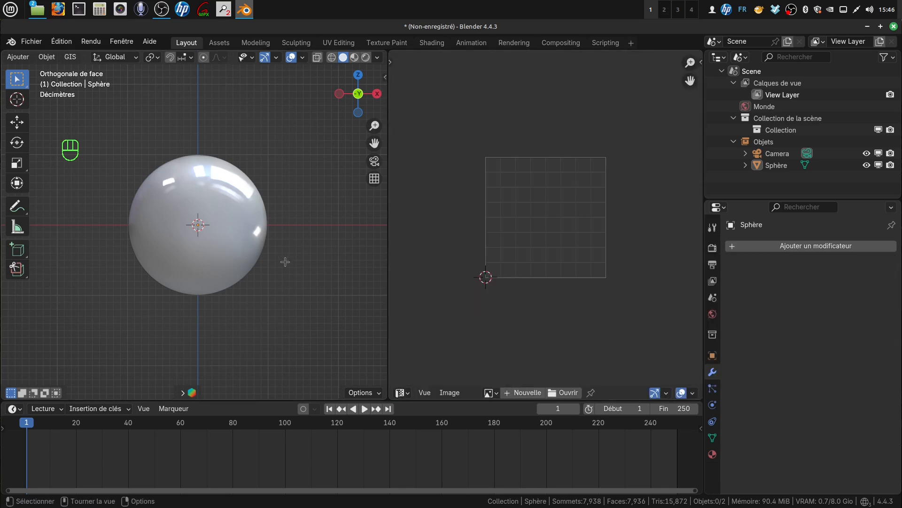
- Enter Edit Mode on the sphere and check which image is assigned in the UV Editor
{"action": "key", "text": "Tab"}
{"action": "scroll", "coordinate": [482, 370], "scroll_direction": "down", "scroll_amount": 4}
{"action": "left_click", "coordinate": [545, 392]}
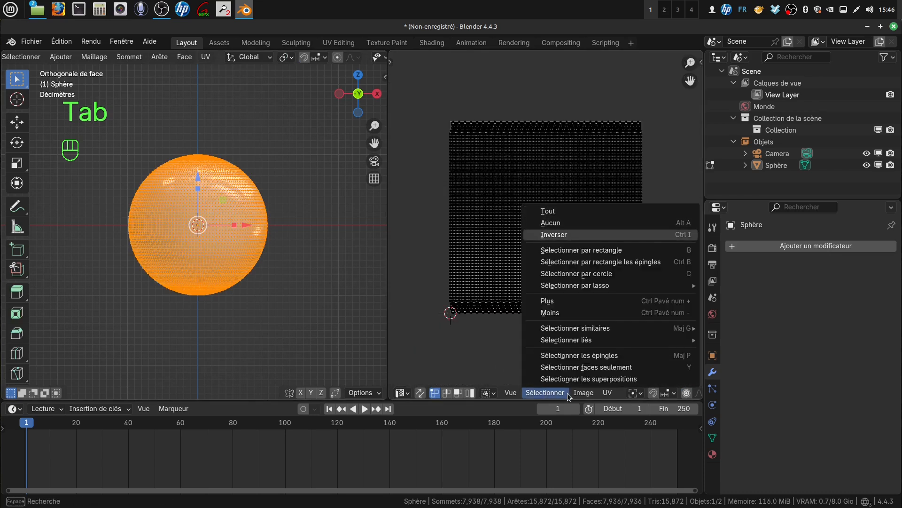
{"action": "scroll", "coordinate": [650, 394], "scroll_direction": "down", "scroll_amount": 3}
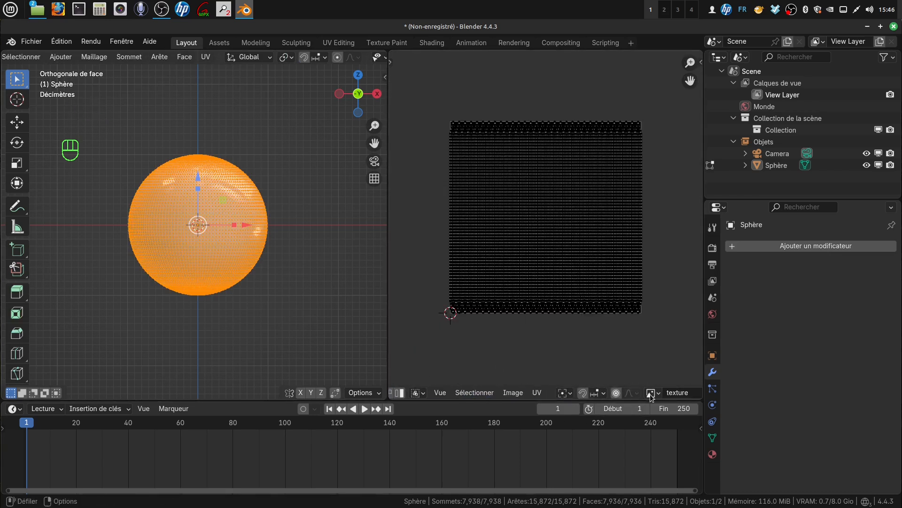
{"action": "left_click", "coordinate": [651, 392]}
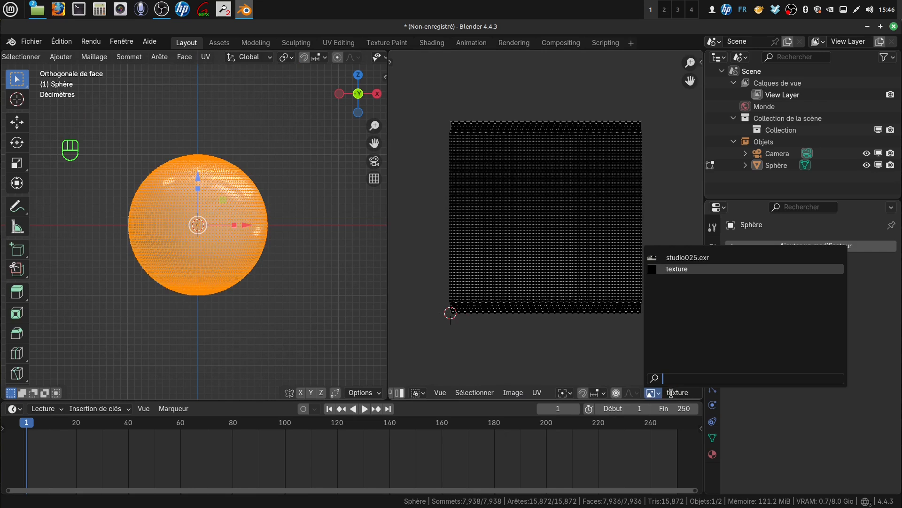
{"action": "left_click", "coordinate": [583, 342]}
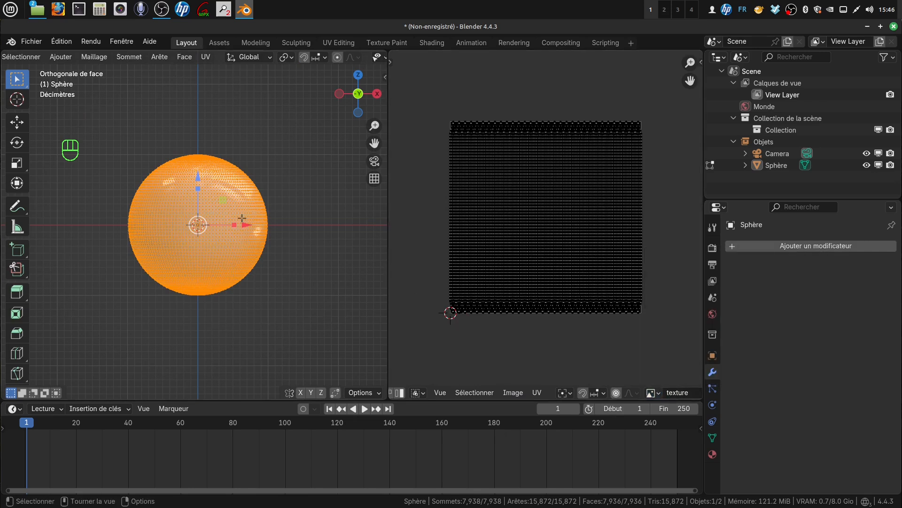
- Unwrap the whole sphere with Smart UV Project using an island margin of 0.010, and inspect the UV islands
{"action": "key", "text": "u"}
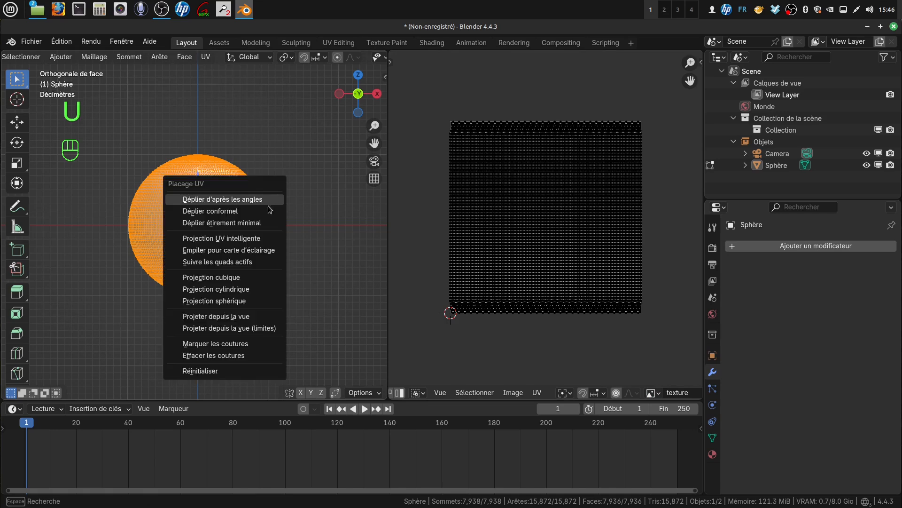
{"action": "left_click", "coordinate": [268, 240]}
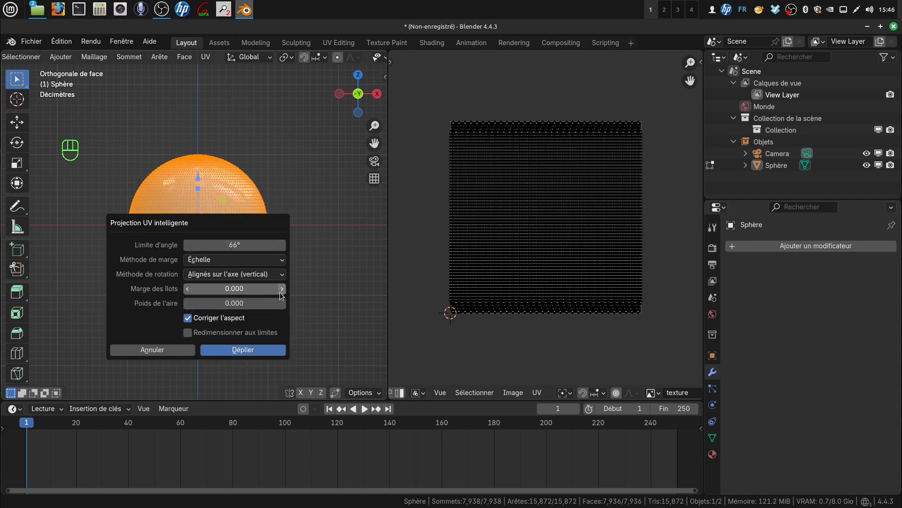
{"action": "left_click", "coordinate": [282, 288]}
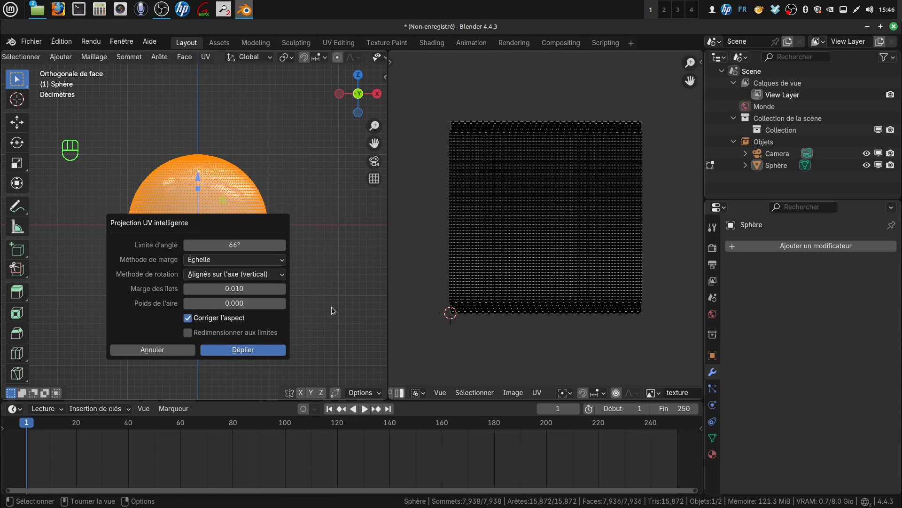
{"action": "left_click", "coordinate": [243, 349]}
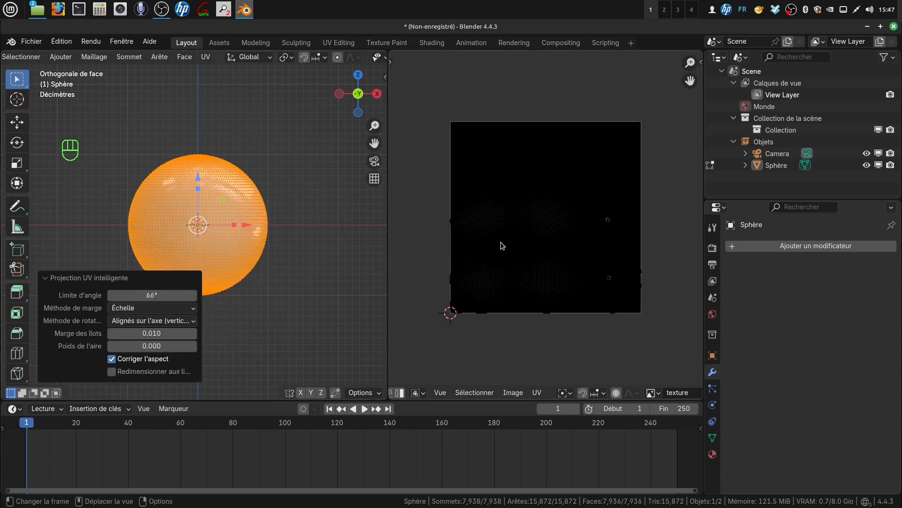
{"action": "scroll", "coordinate": [501, 245], "scroll_direction": "up", "scroll_amount": 5}
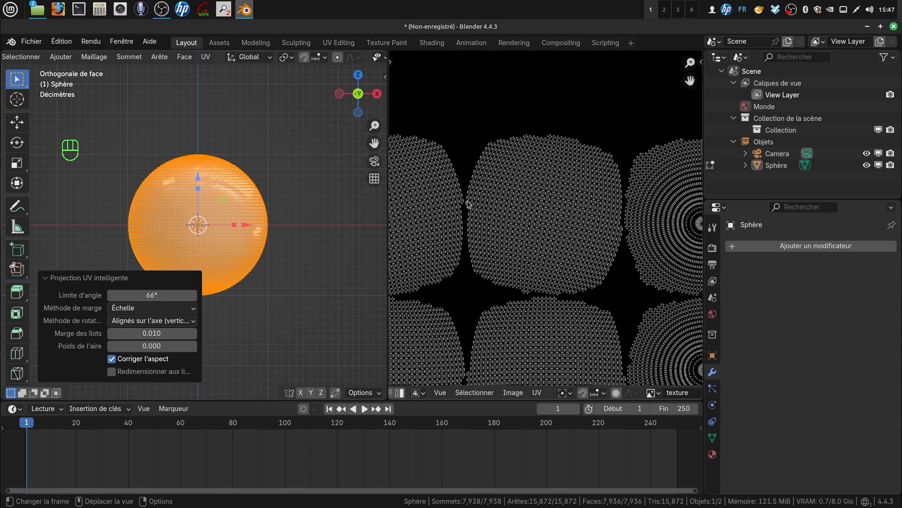
{"action": "key", "text": "Home"}
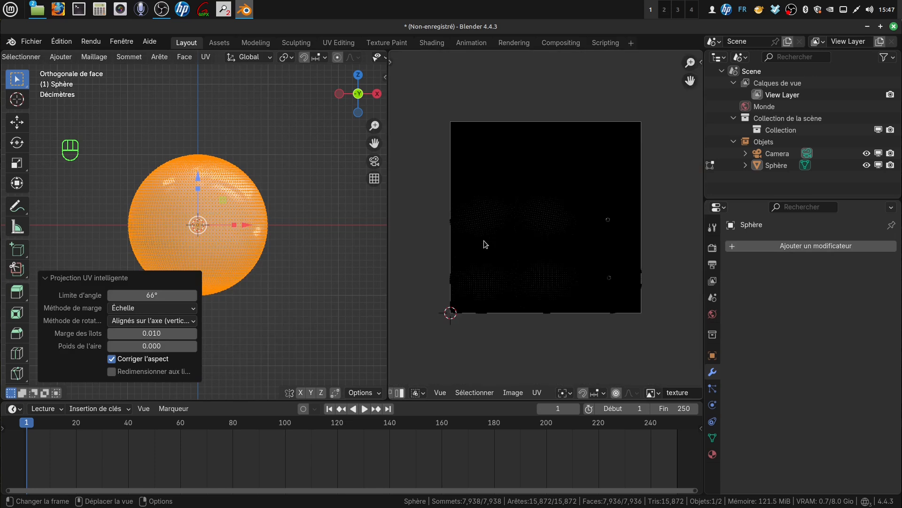
{"action": "scroll", "coordinate": [485, 244], "scroll_direction": "up", "scroll_amount": 2}
{"action": "scroll", "coordinate": [486, 243], "scroll_direction": "down", "scroll_amount": 2}
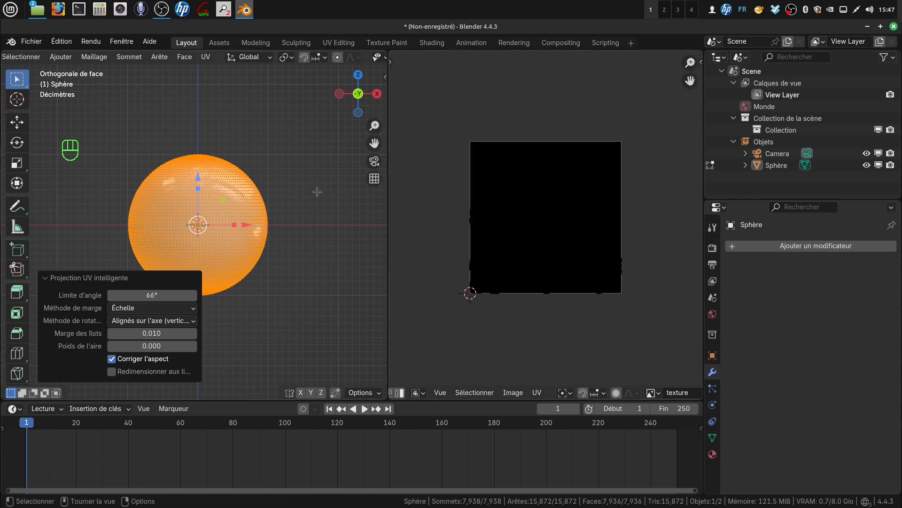
- Deselect the mesh and return to Object Mode, with the UV Editor area switched back to the Shader Editor
{"action": "left_click", "coordinate": [295, 224]}
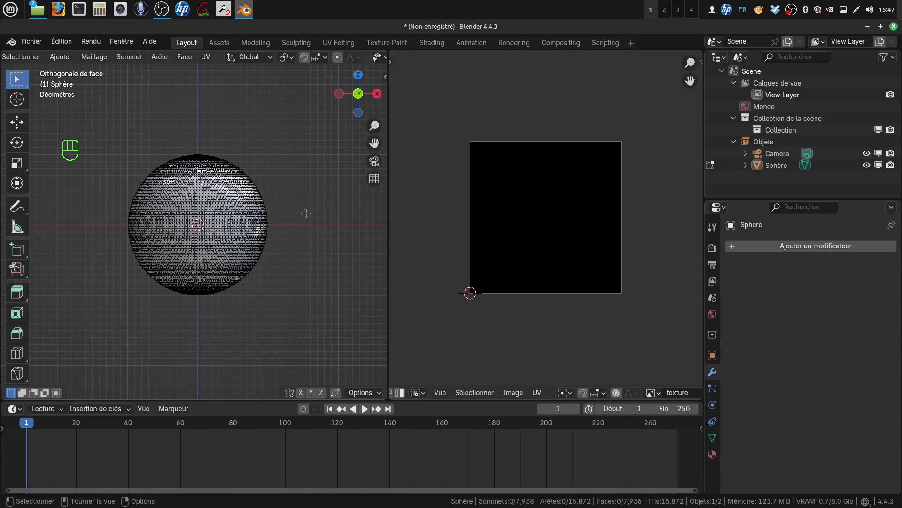
{"action": "key", "text": "Tab"}
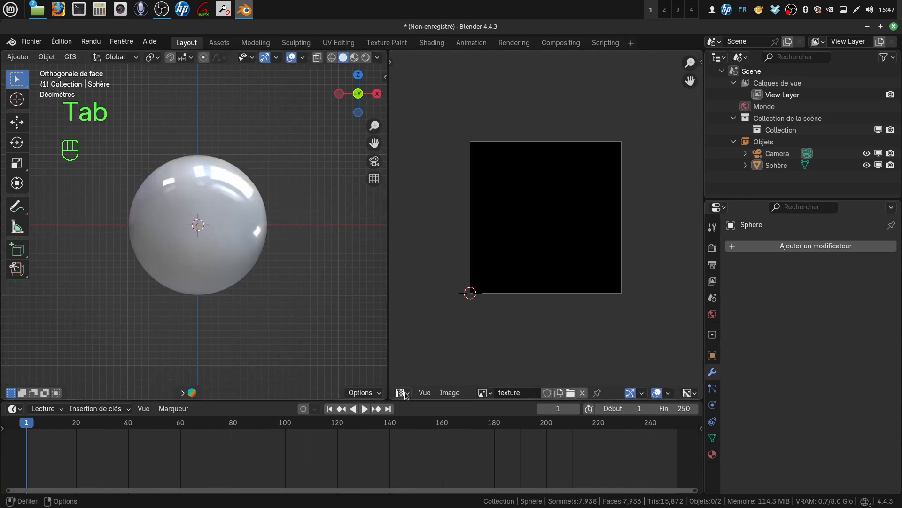
{"action": "left_click", "coordinate": [403, 392]}
{"action": "left_click", "coordinate": [444, 340]}
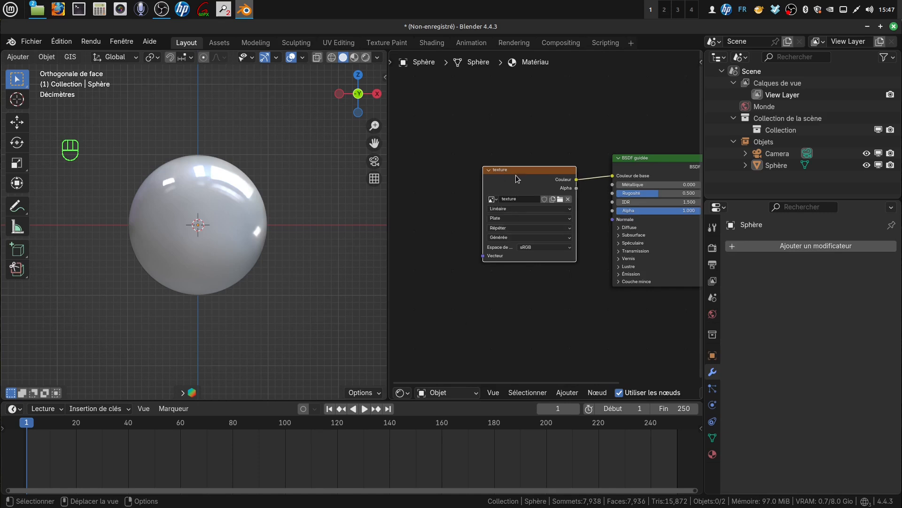
- Select the sphere and open the Texture Paint workspace, showing the whole texture image beside the enlarged sphere
{"action": "left_click", "coordinate": [254, 258]}
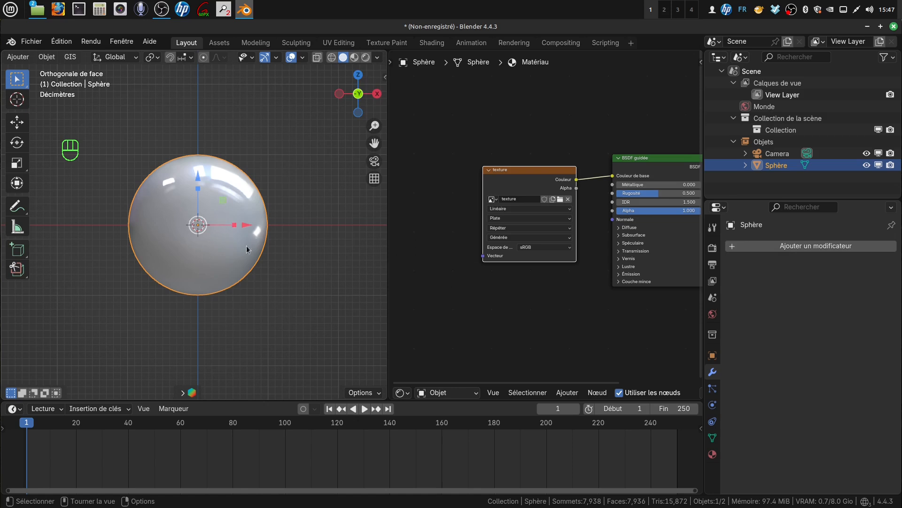
{"action": "left_click", "coordinate": [387, 43]}
{"action": "scroll", "coordinate": [568, 297], "scroll_direction": "up", "scroll_amount": 5}
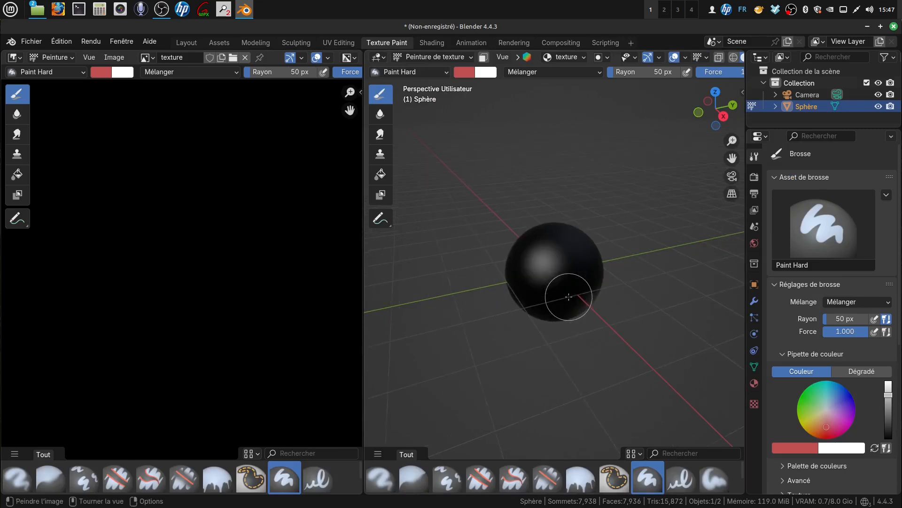
{"action": "scroll", "coordinate": [568, 298], "scroll_direction": "up", "scroll_amount": 2}
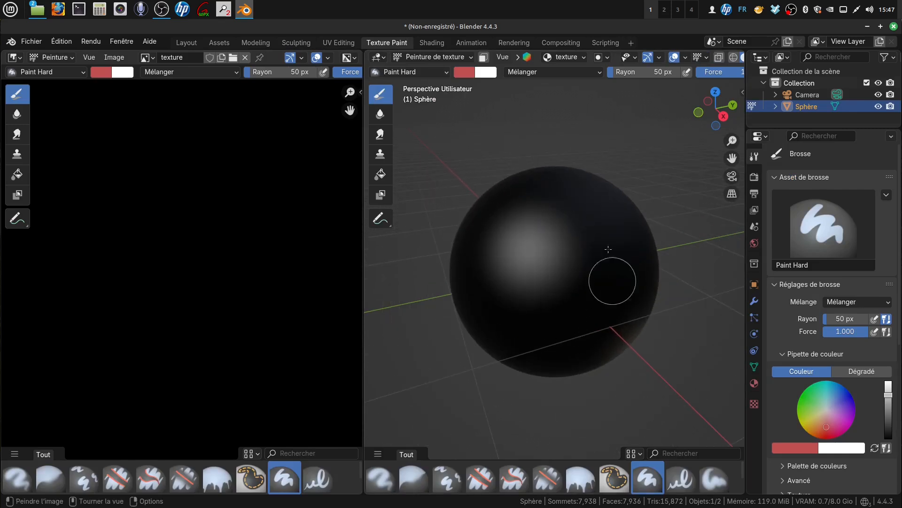
{"action": "scroll", "coordinate": [250, 283], "scroll_direction": "down", "scroll_amount": 4}
{"action": "scroll", "coordinate": [250, 284], "scroll_direction": "up", "scroll_amount": 7}
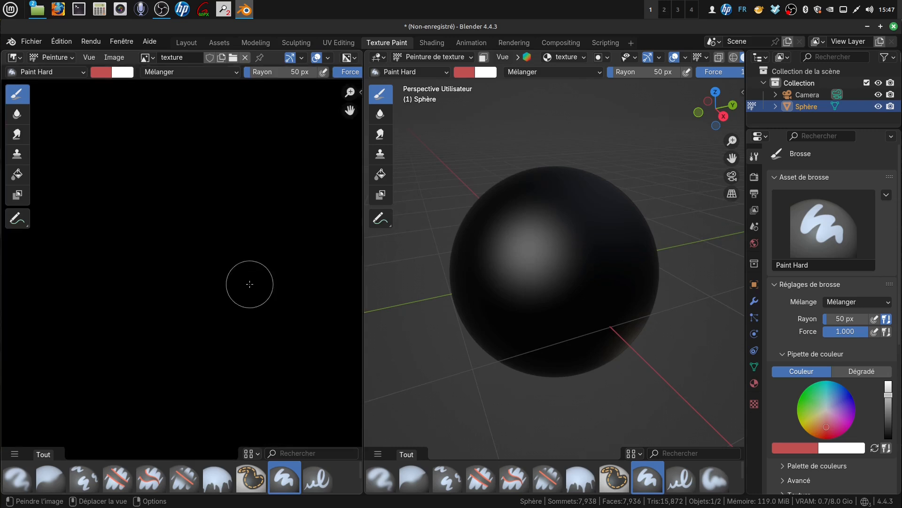
{"action": "scroll", "coordinate": [250, 285], "scroll_direction": "down", "scroll_amount": 6}
{"action": "scroll", "coordinate": [262, 284], "scroll_direction": "down", "scroll_amount": 2}
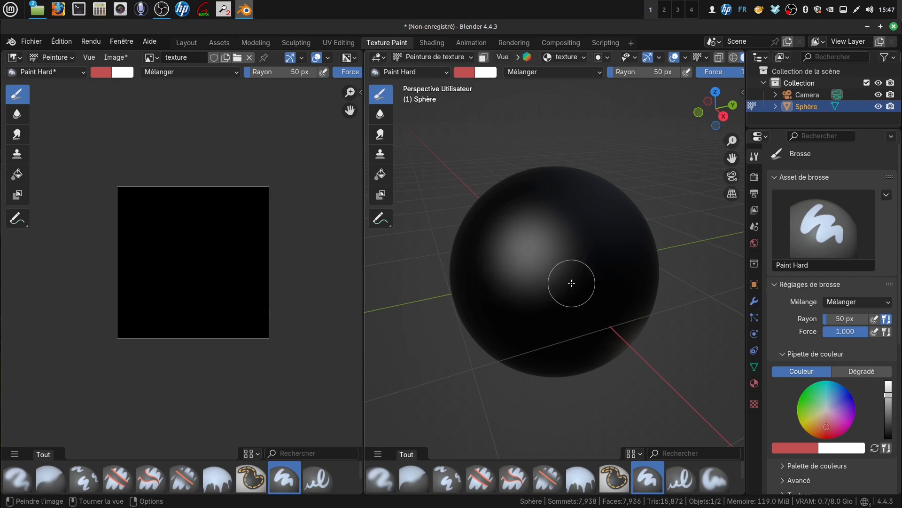
- Set the paint viewport to a centred front orthographic view of the sphere and widen it against the image editor
{"action": "middle_click_drag", "start_coordinate": [542, 284], "coordinate": [514, 274], "text": "shift"}
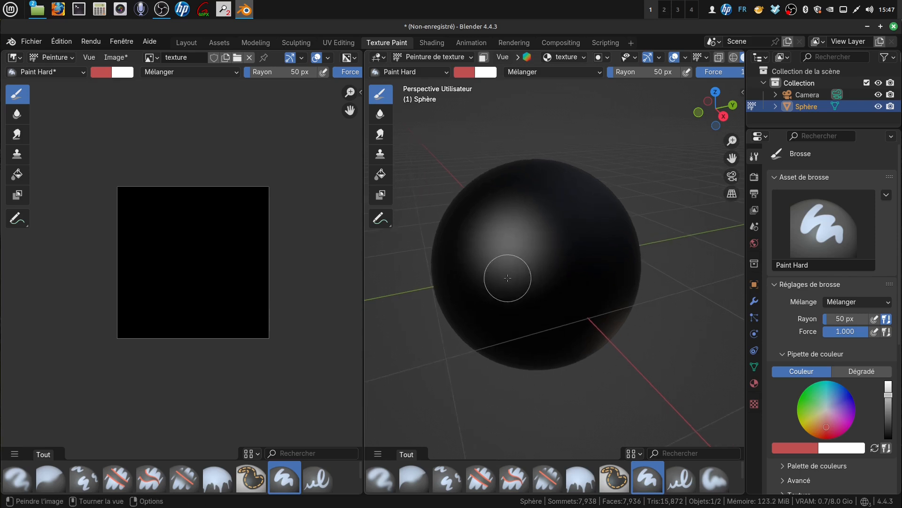
{"action": "key", "text": "KP_1"}
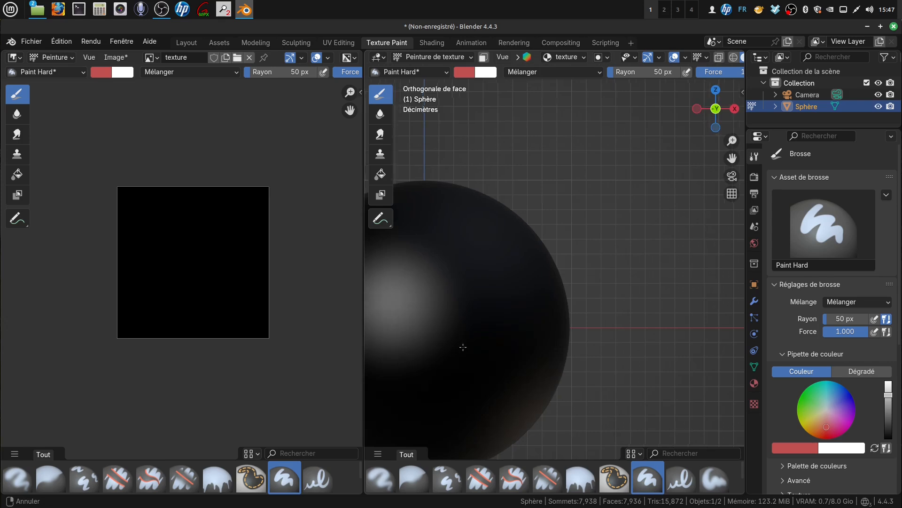
{"action": "middle_click_drag", "start_coordinate": [462, 347], "coordinate": [570, 288], "text": "shift"}
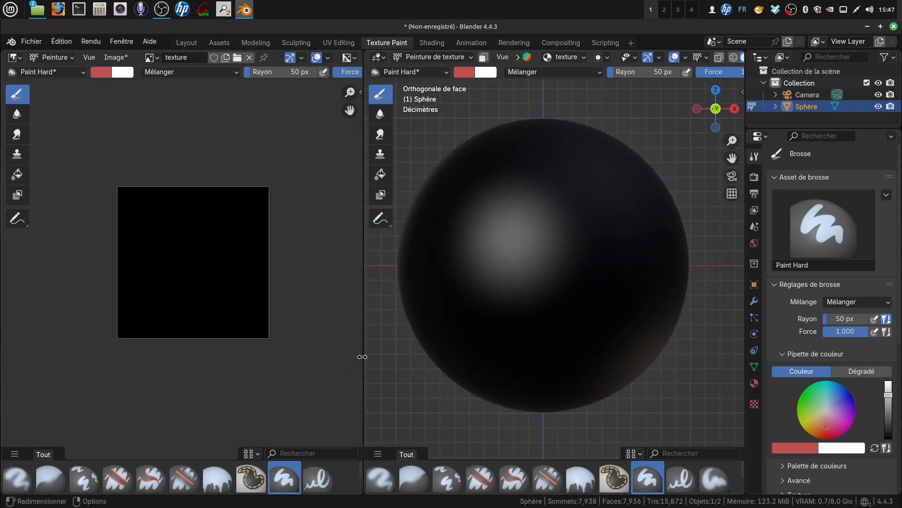
{"action": "left_click_drag", "start_coordinate": [364, 356], "coordinate": [276, 336]}
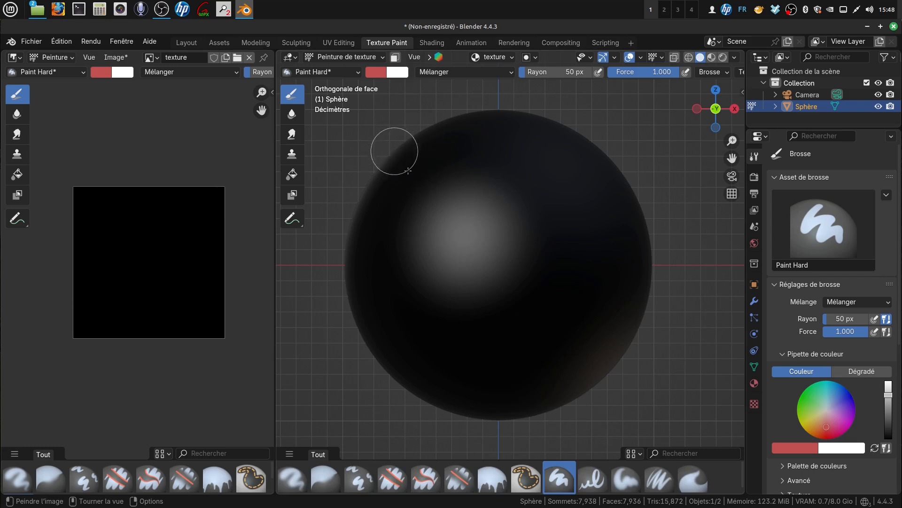
- Paint a curved red test stroke on the front of the sphere and undo it
{"action": "mouse_move", "coordinate": [440, 248]}
{"action": "left_mouse_down"}
{"action": "mouse_move", "coordinate": [499, 226]}
{"action": "mouse_move", "coordinate": [513, 271]}
{"action": "left_mouse_up"}
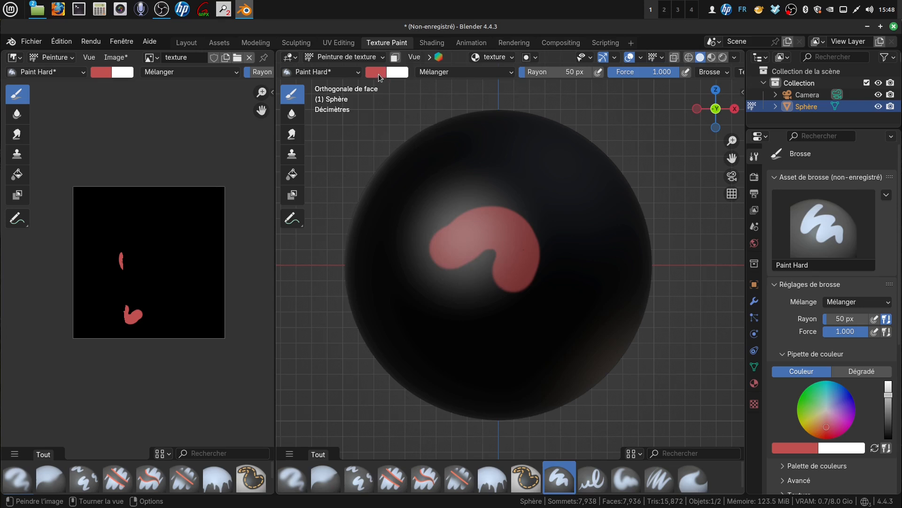
{"action": "key", "text": "ctrl+z"}
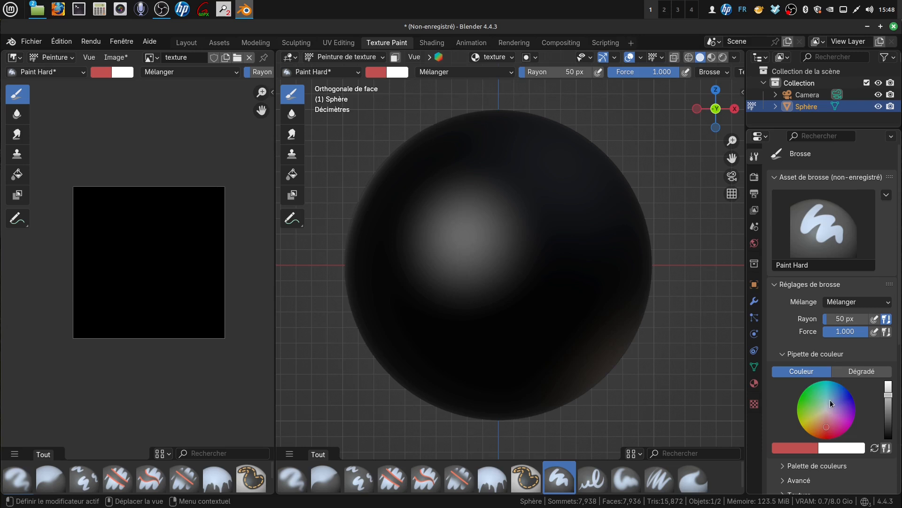
- Set the brush colour to green and paint a short curved stroke on the front of the sphere
{"action": "left_click", "coordinate": [810, 219]}
{"action": "left_click_drag", "start_coordinate": [826, 426], "coordinate": [813, 399]}
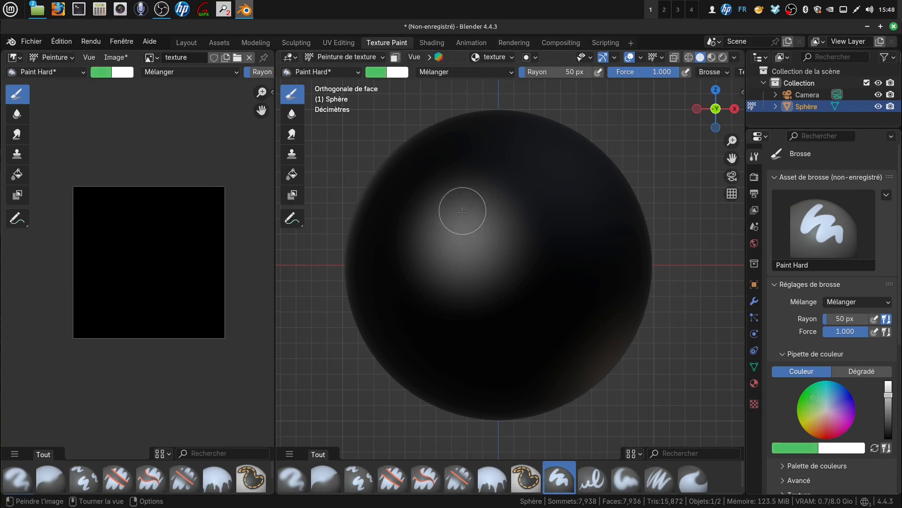
{"action": "left_click_drag", "start_coordinate": [460, 219], "coordinate": [520, 239]}
- Set the brush radius to 10 px and paint a thin green curl from the end of the thick stroke
{"action": "key", "text": "f"}
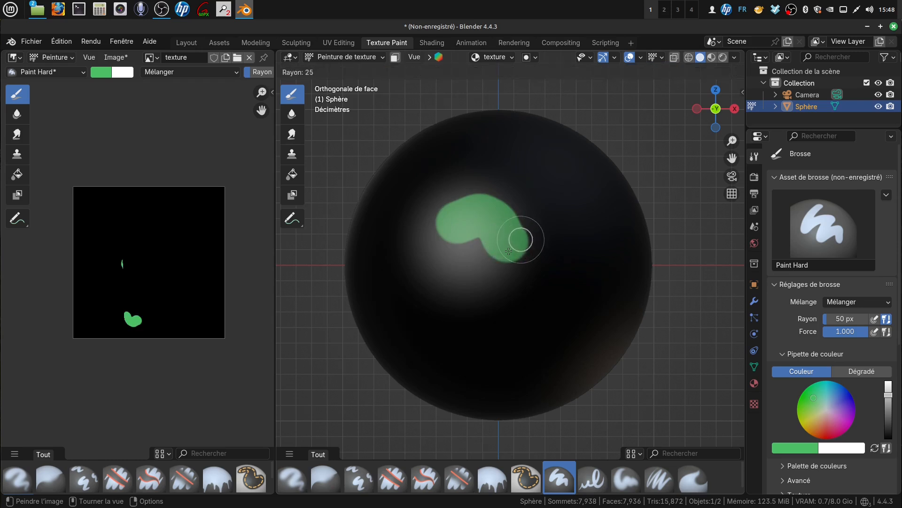
{"action": "left_click", "coordinate": [503, 254]}
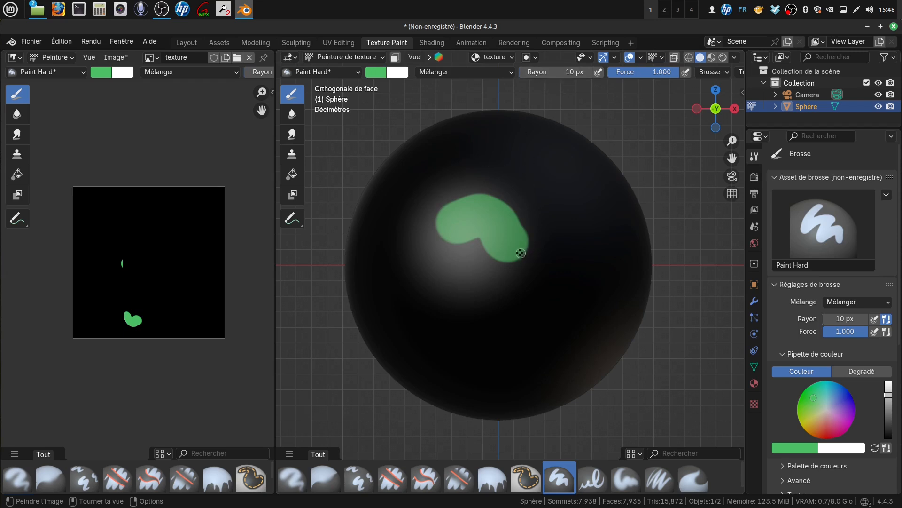
{"action": "mouse_move", "coordinate": [524, 249]}
{"action": "left_mouse_down"}
{"action": "mouse_move", "coordinate": [548, 247]}
{"action": "mouse_move", "coordinate": [564, 197]}
{"action": "mouse_move", "coordinate": [531, 195]}
{"action": "mouse_move", "coordinate": [536, 216]}
{"action": "left_mouse_up"}
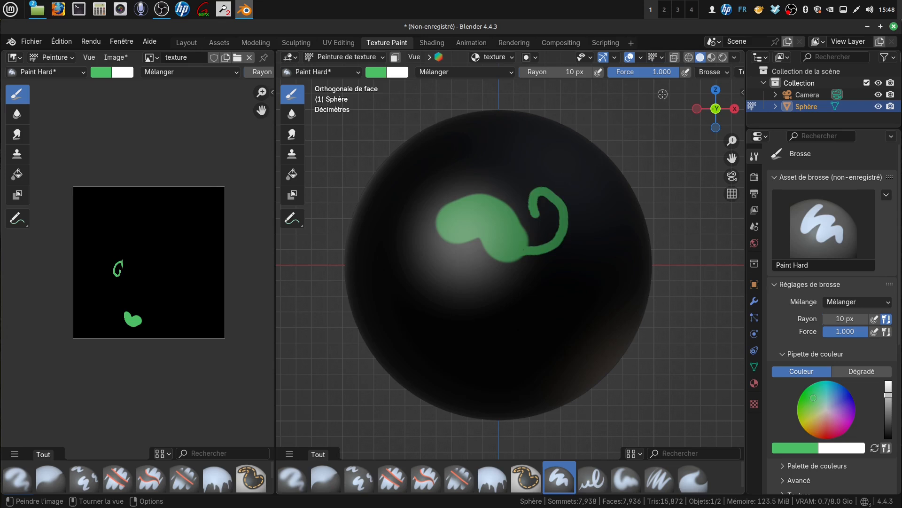
- Paint a translucent green stroke along the existing green shapes with the brush strength at 0.619, and restore the strength to 1.000
{"action": "left_click_drag", "start_coordinate": [671, 76], "coordinate": [644, 77]}
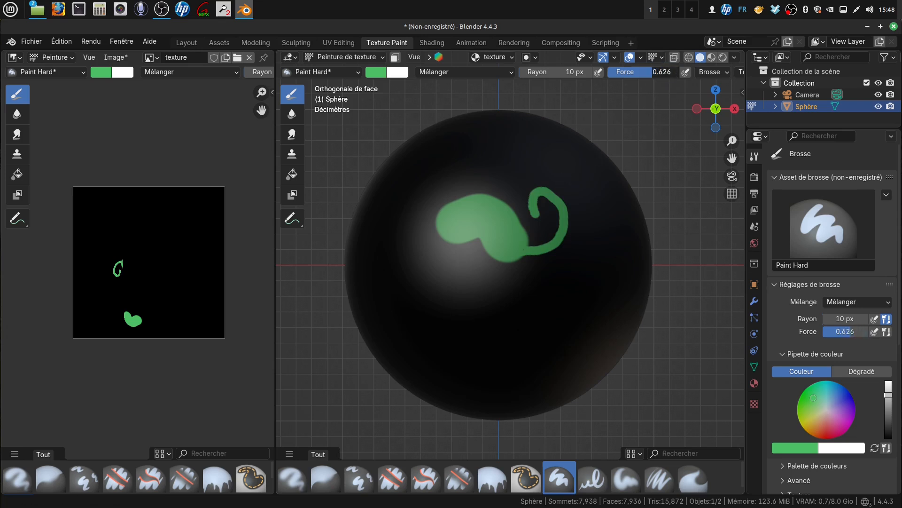
{"action": "mouse_move", "coordinate": [539, 215]}
{"action": "left_mouse_down"}
{"action": "mouse_move", "coordinate": [538, 197]}
{"action": "mouse_move", "coordinate": [550, 195]}
{"action": "mouse_move", "coordinate": [553, 238]}
{"action": "mouse_move", "coordinate": [530, 242]}
{"action": "mouse_move", "coordinate": [515, 213]}
{"action": "mouse_move", "coordinate": [477, 193]}
{"action": "mouse_move", "coordinate": [520, 213]}
{"action": "mouse_move", "coordinate": [544, 239]}
{"action": "mouse_move", "coordinate": [534, 245]}
{"action": "mouse_move", "coordinate": [539, 238]}
{"action": "left_mouse_up"}
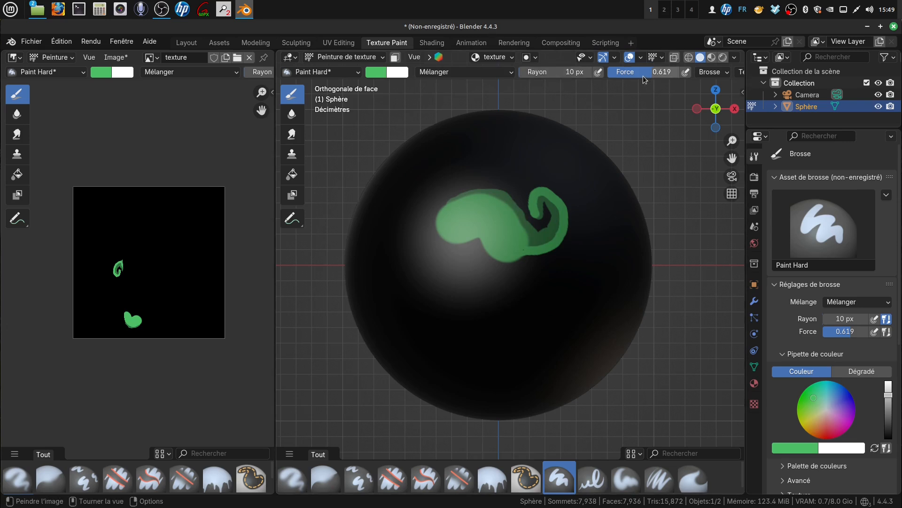
{"action": "left_click_drag", "start_coordinate": [645, 74], "coordinate": [679, 74]}
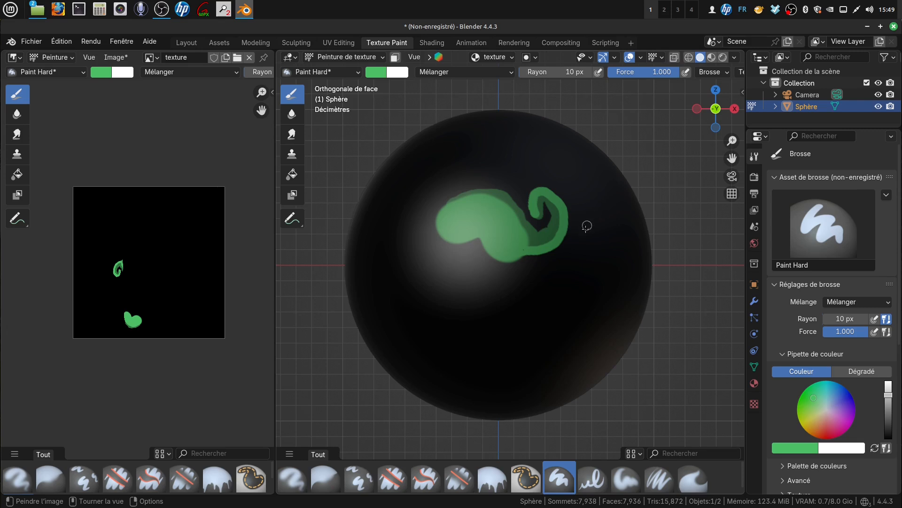
- Paint an orange band along the green shape's lower edge and dab a blue dot near its front end
{"action": "left_click", "coordinate": [811, 428]}
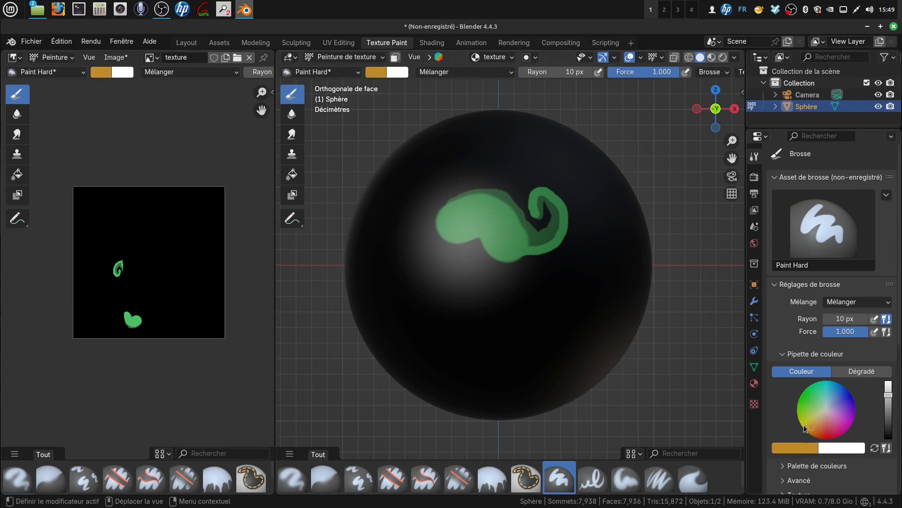
{"action": "mouse_move", "coordinate": [438, 239]}
{"action": "left_mouse_down"}
{"action": "mouse_move", "coordinate": [494, 261]}
{"action": "mouse_move", "coordinate": [513, 263]}
{"action": "mouse_move", "coordinate": [527, 253]}
{"action": "left_mouse_up"}
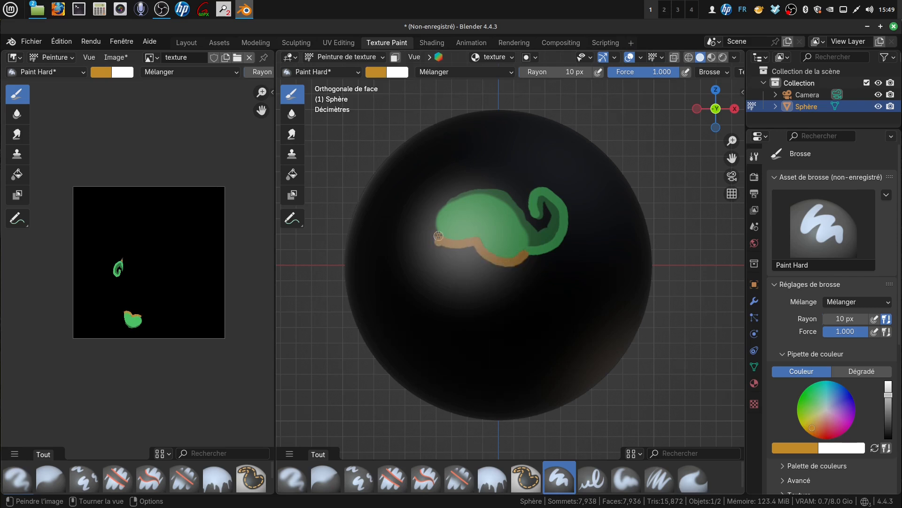
{"action": "mouse_move", "coordinate": [438, 236]}
{"action": "left_mouse_down"}
{"action": "mouse_move", "coordinate": [442, 249]}
{"action": "mouse_move", "coordinate": [508, 266]}
{"action": "mouse_move", "coordinate": [529, 258]}
{"action": "left_mouse_up"}
{"action": "left_click", "coordinate": [849, 394]}
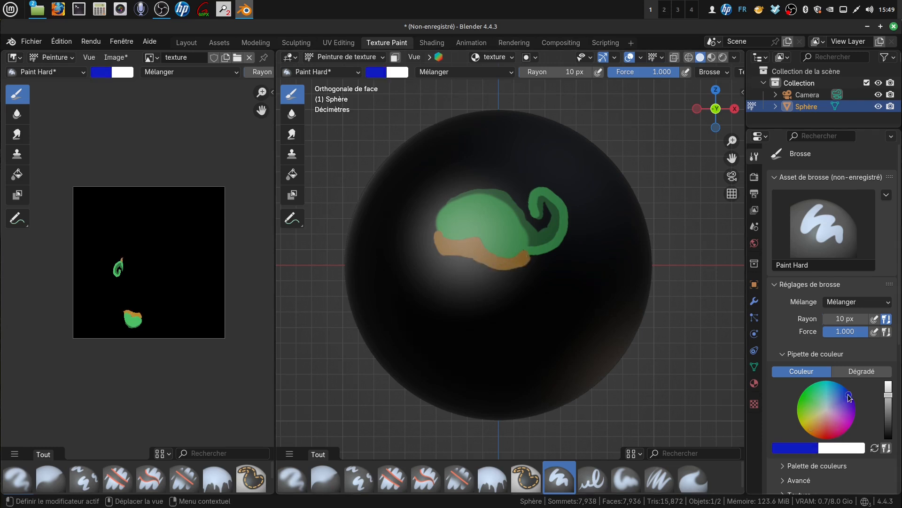
{"action": "left_click", "coordinate": [459, 215]}
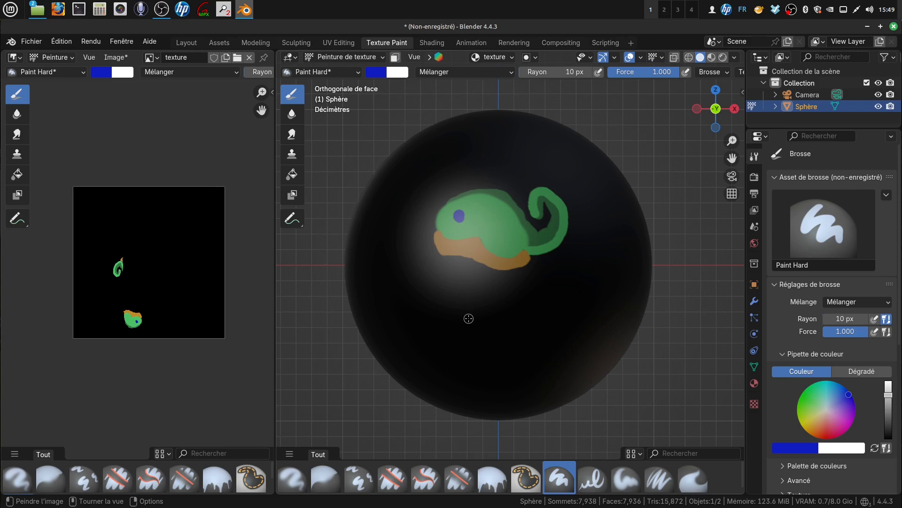
- Undo all the orange, blue and green strokes painted on the sphere
{"action": "key", "text": "ctrl+z"}
{"action": "key", "text": "ctrl+z"}
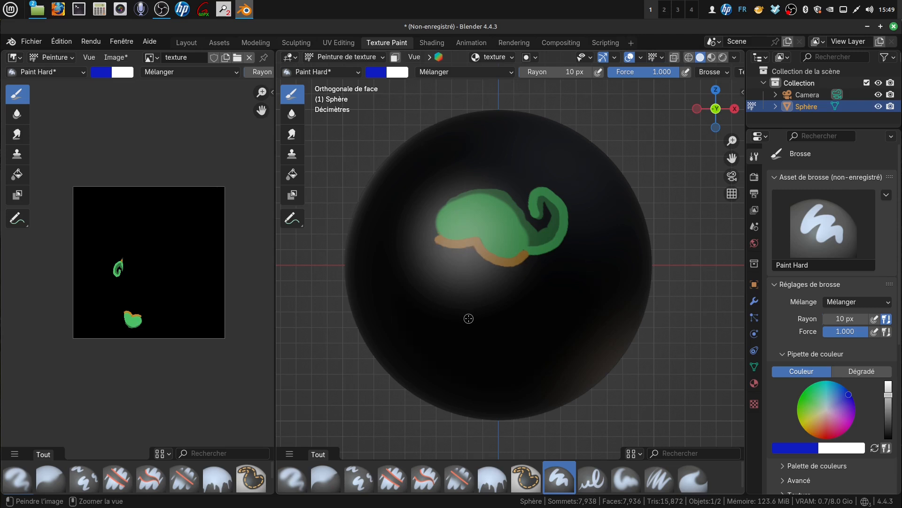
{"action": "key", "text": "ctrl+z"}
{"action": "key", "text": "ctrl+z"}
{"action": "key", "text": "ctrl+z"}
{"action": "key", "text": "ctrl+z"}
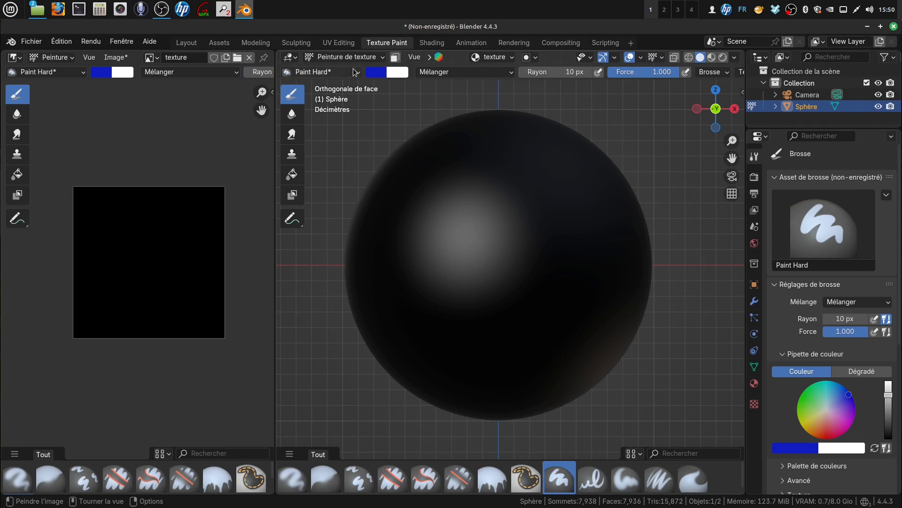
- Set the brush to a bright red and a 317 px radius, and paint over the whole texture image
{"action": "left_click", "coordinate": [379, 73]}
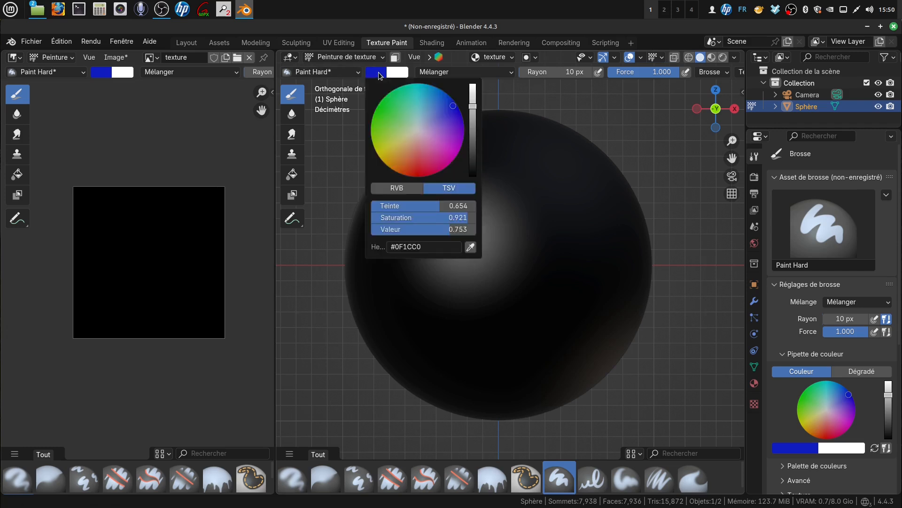
{"action": "left_click", "coordinate": [417, 172]}
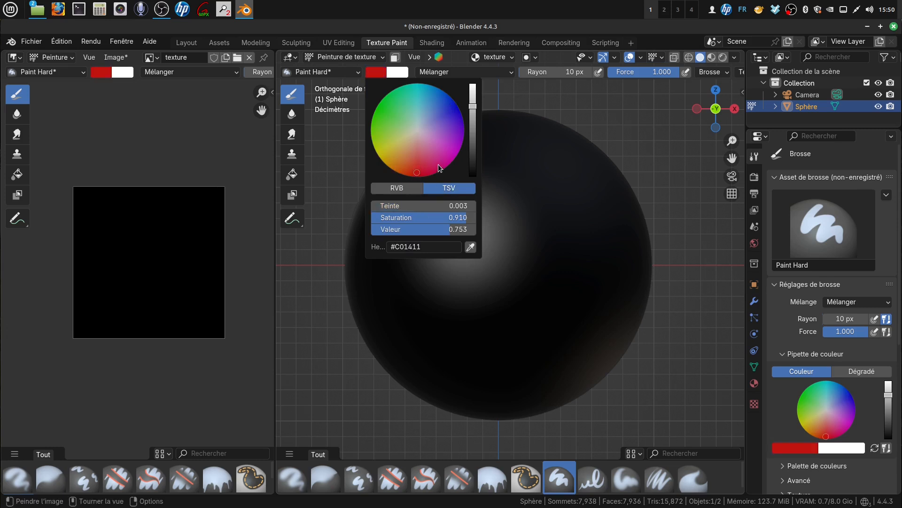
{"action": "mouse_move", "coordinate": [474, 115]}
{"action": "left_mouse_down"}
{"action": "mouse_move", "coordinate": [472, 89]}
{"action": "mouse_move", "coordinate": [473, 124]}
{"action": "mouse_move", "coordinate": [473, 99]}
{"action": "left_mouse_up"}
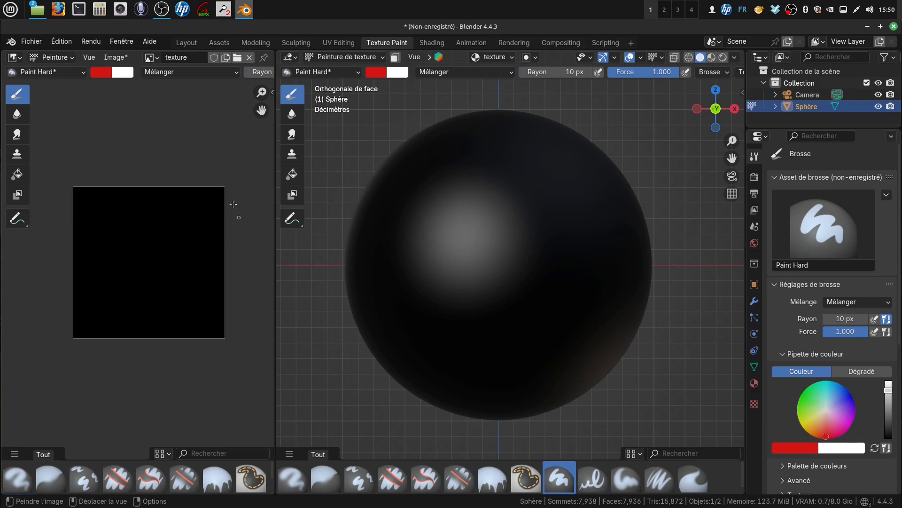
{"action": "key", "text": "f"}
{"action": "left_click", "coordinate": [267, 190]}
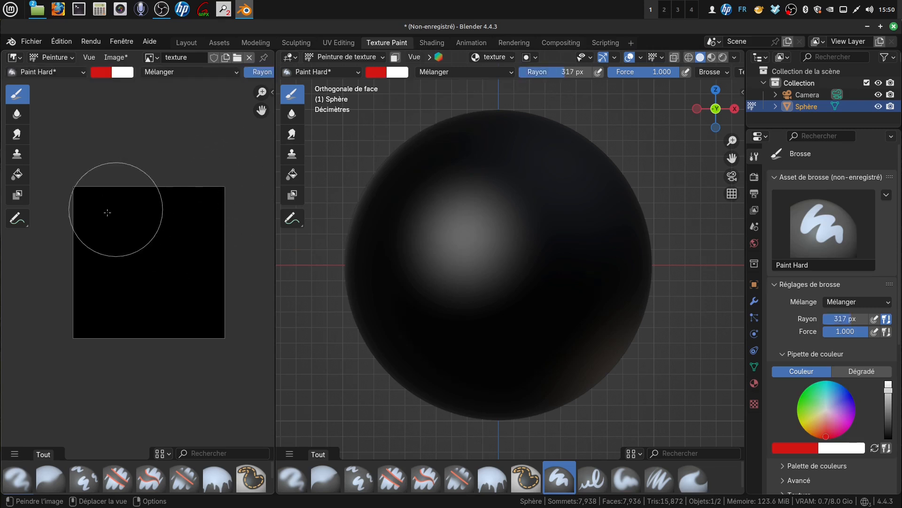
{"action": "mouse_move", "coordinate": [83, 195]}
{"action": "left_mouse_down"}
{"action": "mouse_move", "coordinate": [202, 196]}
{"action": "mouse_move", "coordinate": [196, 317]}
{"action": "mouse_move", "coordinate": [104, 322]}
{"action": "mouse_move", "coordinate": [103, 254]}
{"action": "mouse_move", "coordinate": [141, 262]}
{"action": "left_mouse_up"}
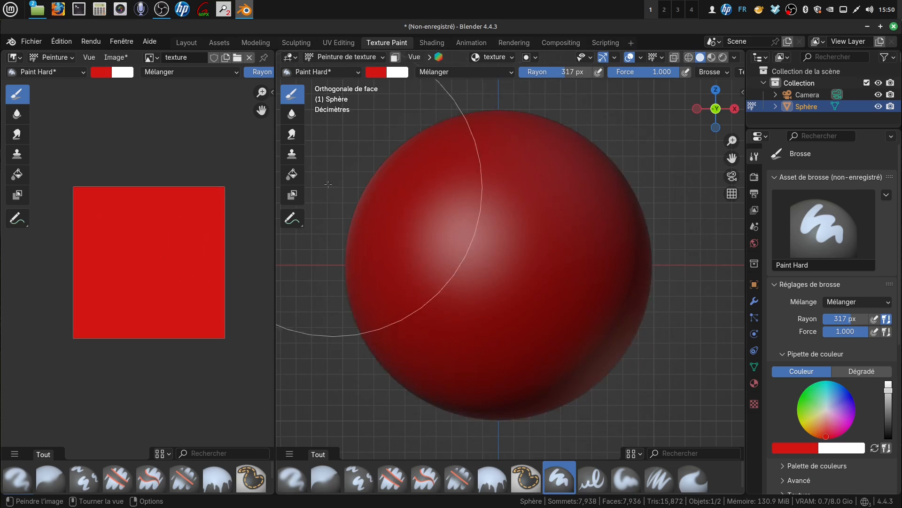
- Paint a thick light green looped stroke on the upper front of the sphere with a 36 px brush radius
{"action": "left_click", "coordinate": [377, 73]}
{"action": "left_click", "coordinate": [389, 119]}
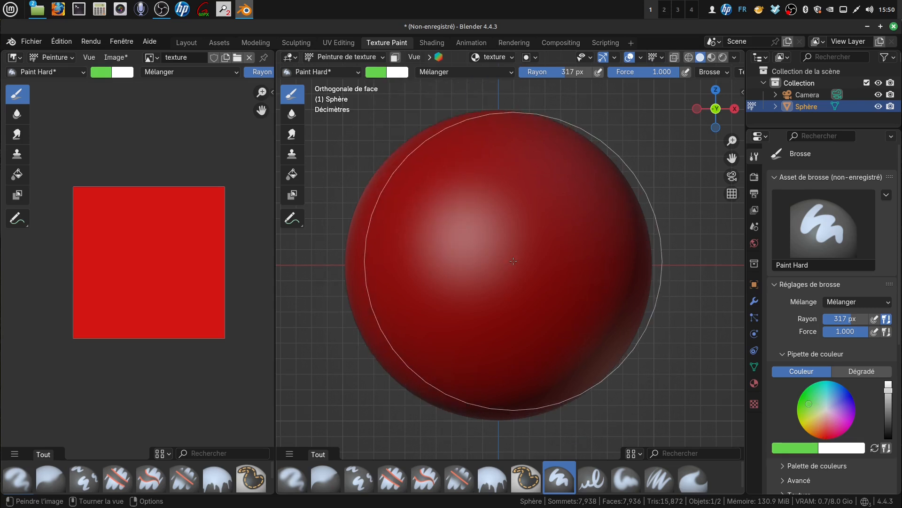
{"action": "key", "text": "f"}
{"action": "left_click", "coordinate": [380, 366]}
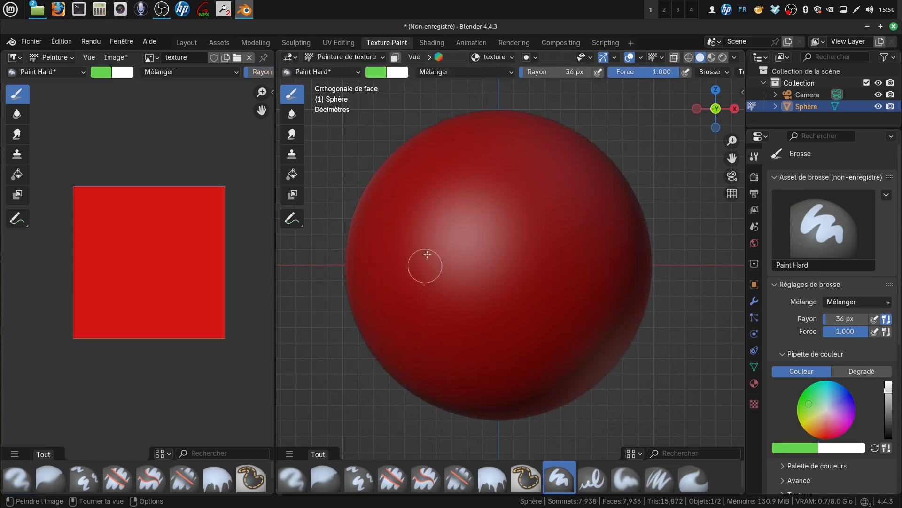
{"action": "left_click_drag", "start_coordinate": [430, 225], "coordinate": [499, 209]}
{"action": "mouse_move", "coordinate": [513, 173]}
{"action": "left_mouse_down"}
{"action": "mouse_move", "coordinate": [546, 212]}
{"action": "mouse_move", "coordinate": [566, 178]}
{"action": "mouse_move", "coordinate": [430, 148]}
{"action": "mouse_move", "coordinate": [415, 222]}
{"action": "mouse_move", "coordinate": [425, 222]}
{"action": "left_mouse_up"}
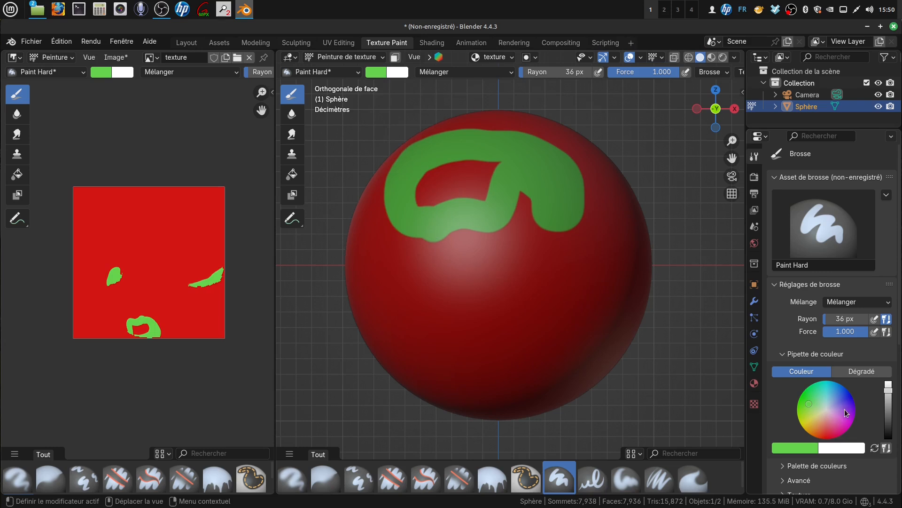
- Fill the inside of the green loop with magenta and paint a round blue spot on the green lobe beside it
{"action": "left_click", "coordinate": [842, 426]}
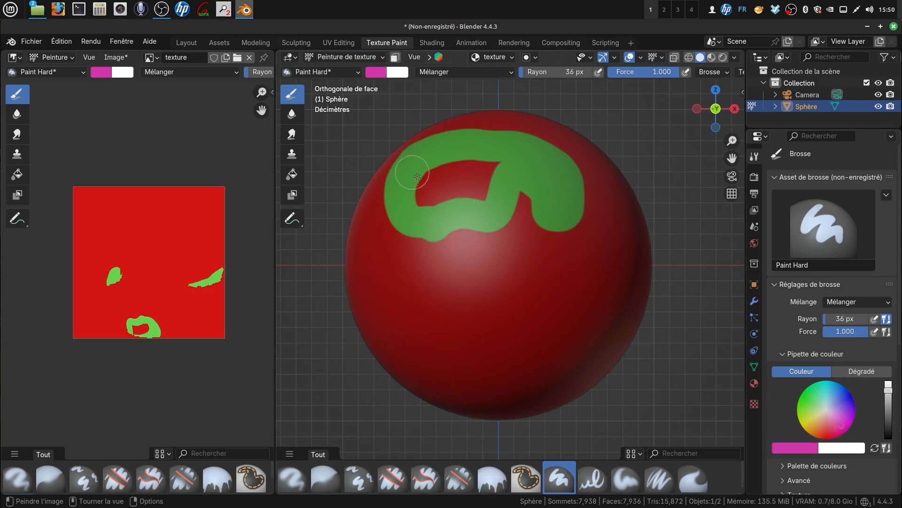
{"action": "mouse_move", "coordinate": [417, 177]}
{"action": "left_mouse_down"}
{"action": "mouse_move", "coordinate": [479, 169]}
{"action": "mouse_move", "coordinate": [478, 191]}
{"action": "mouse_move", "coordinate": [430, 196]}
{"action": "mouse_move", "coordinate": [423, 188]}
{"action": "left_mouse_up"}
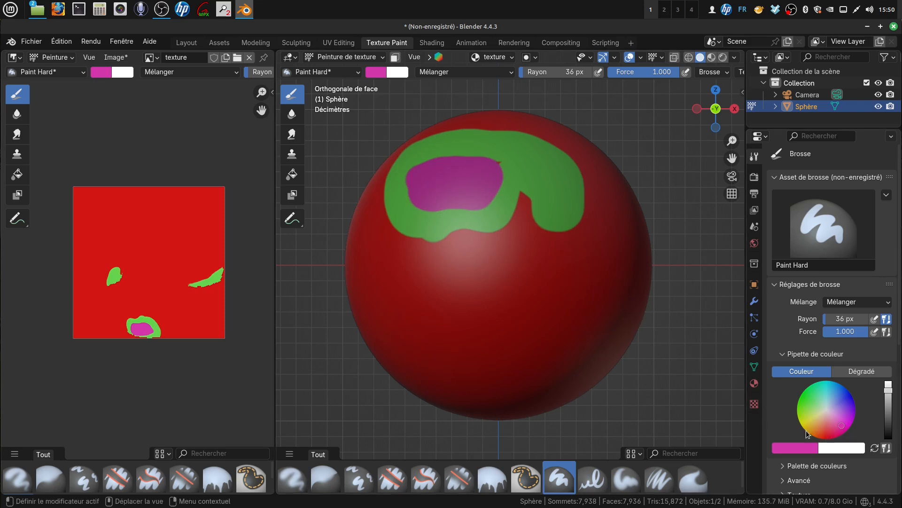
{"action": "left_click", "coordinate": [844, 395]}
{"action": "left_click_drag", "start_coordinate": [552, 178], "coordinate": [555, 181]}
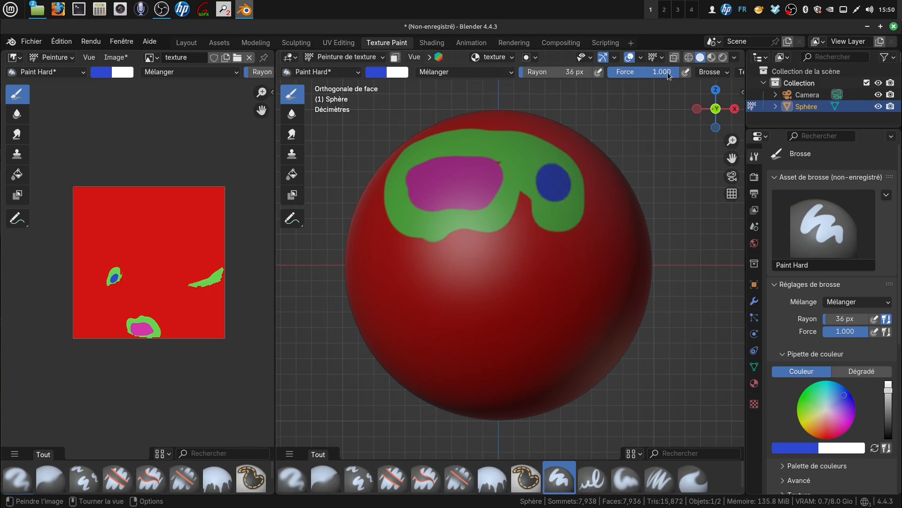
- Set the brush strength to 0.594 and paint translucent green bands below the green shape
{"action": "left_click_drag", "start_coordinate": [668, 73], "coordinate": [672, 73]}
{"action": "left_click", "coordinate": [808, 396]}
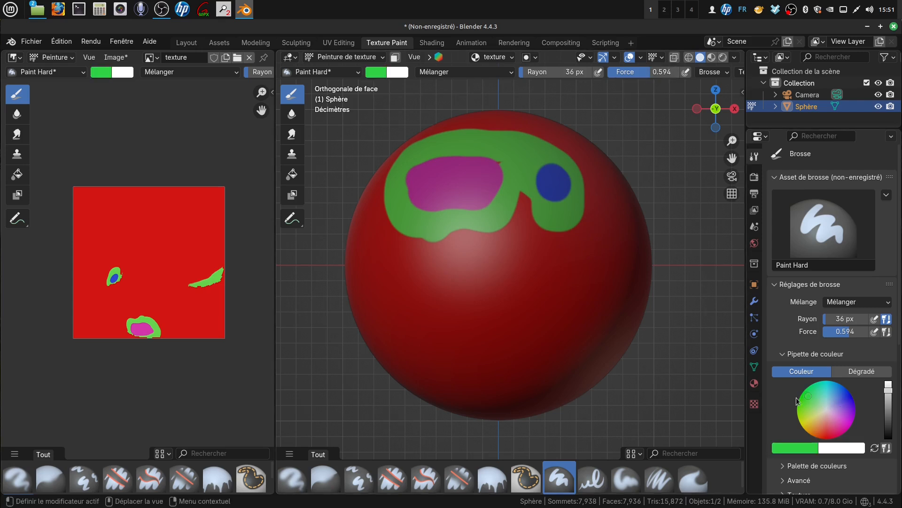
{"action": "mouse_move", "coordinate": [401, 236]}
{"action": "left_mouse_down"}
{"action": "mouse_move", "coordinate": [496, 233]}
{"action": "mouse_move", "coordinate": [522, 203]}
{"action": "mouse_move", "coordinate": [534, 231]}
{"action": "mouse_move", "coordinate": [561, 230]}
{"action": "mouse_move", "coordinate": [434, 240]}
{"action": "mouse_move", "coordinate": [404, 233]}
{"action": "mouse_move", "coordinate": [393, 218]}
{"action": "mouse_move", "coordinate": [409, 247]}
{"action": "mouse_move", "coordinate": [450, 254]}
{"action": "mouse_move", "coordinate": [536, 248]}
{"action": "mouse_move", "coordinate": [563, 229]}
{"action": "left_mouse_up"}
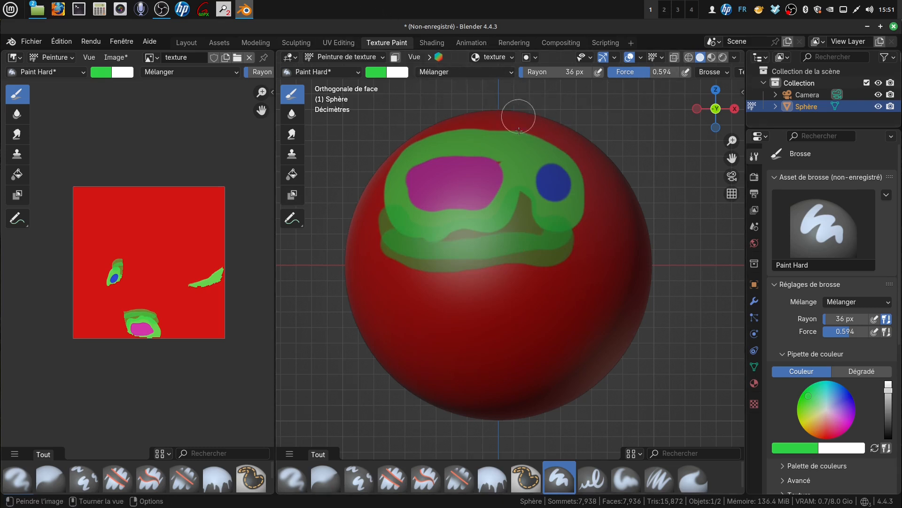
- Set the brush blend mode to Superposer and paint a green stroke along the lower edge of the translucent bands
{"action": "left_click", "coordinate": [510, 73]}
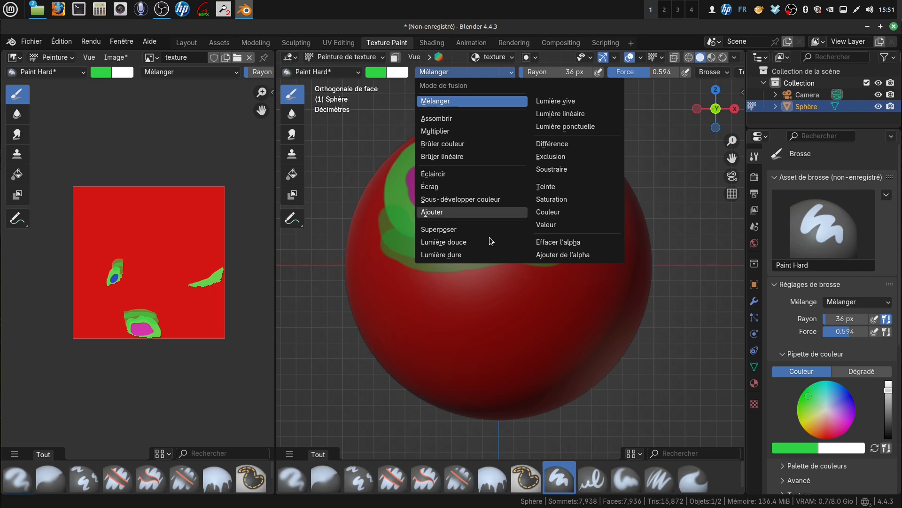
{"action": "left_click", "coordinate": [461, 230]}
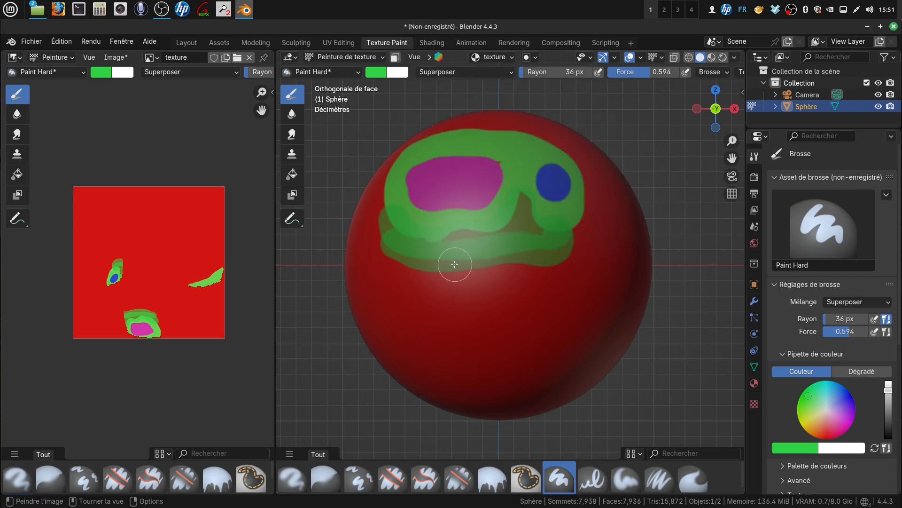
{"action": "mouse_move", "coordinate": [455, 264]}
{"action": "left_mouse_down"}
{"action": "mouse_move", "coordinate": [449, 258]}
{"action": "mouse_move", "coordinate": [549, 258]}
{"action": "left_mouse_up"}
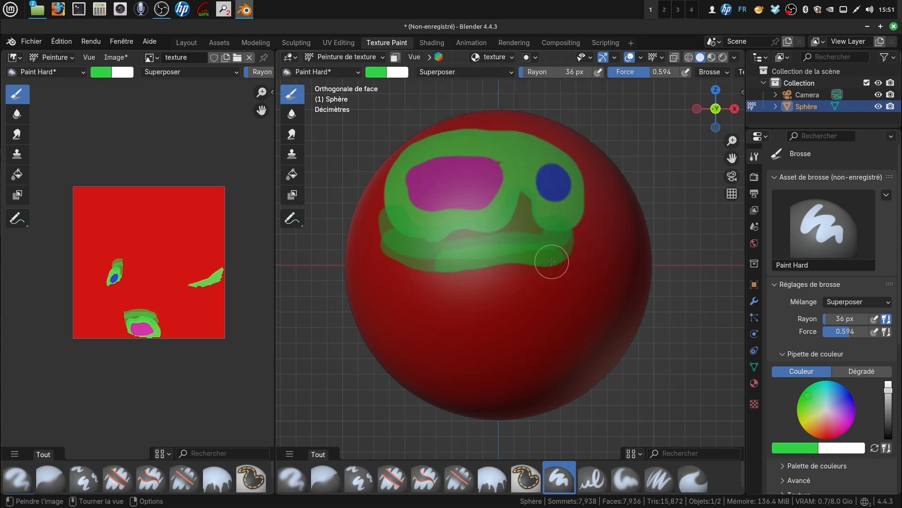
- Set the blend mode to Brûler couleur and paint over the green bands with the current green and with a much darker green
{"action": "left_click", "coordinate": [508, 73]}
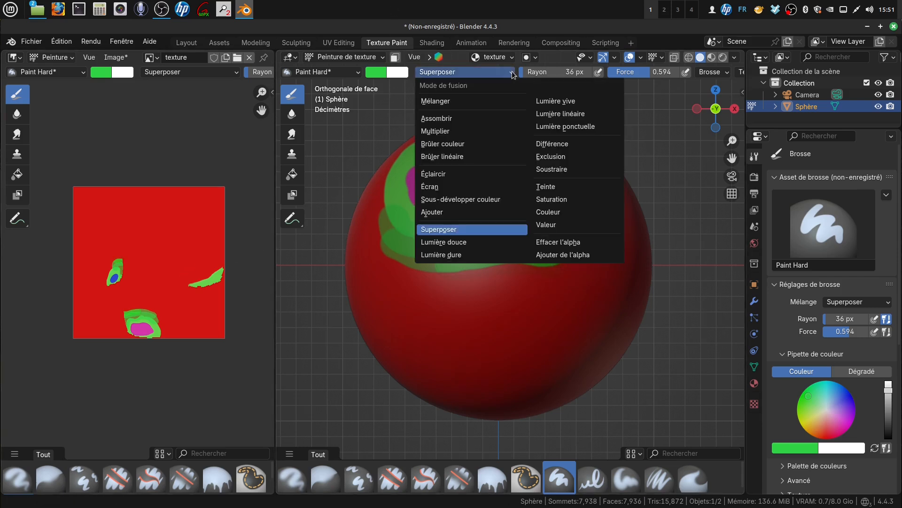
{"action": "left_click", "coordinate": [461, 146]}
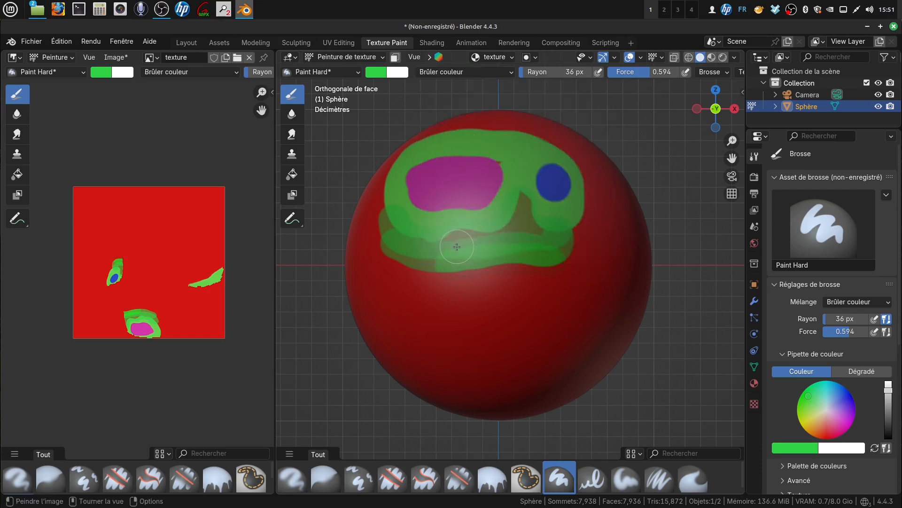
{"action": "left_click_drag", "start_coordinate": [458, 243], "coordinate": [536, 244]}
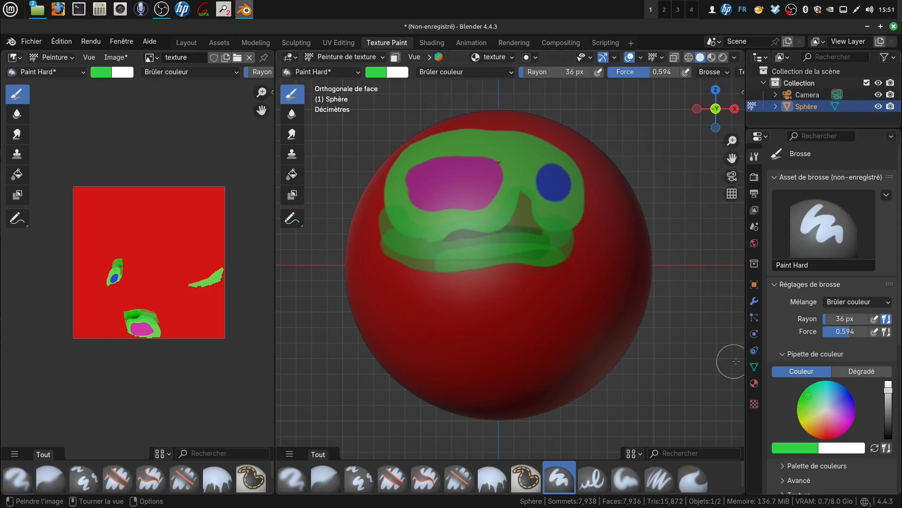
{"action": "left_click_drag", "start_coordinate": [887, 397], "coordinate": [888, 420]}
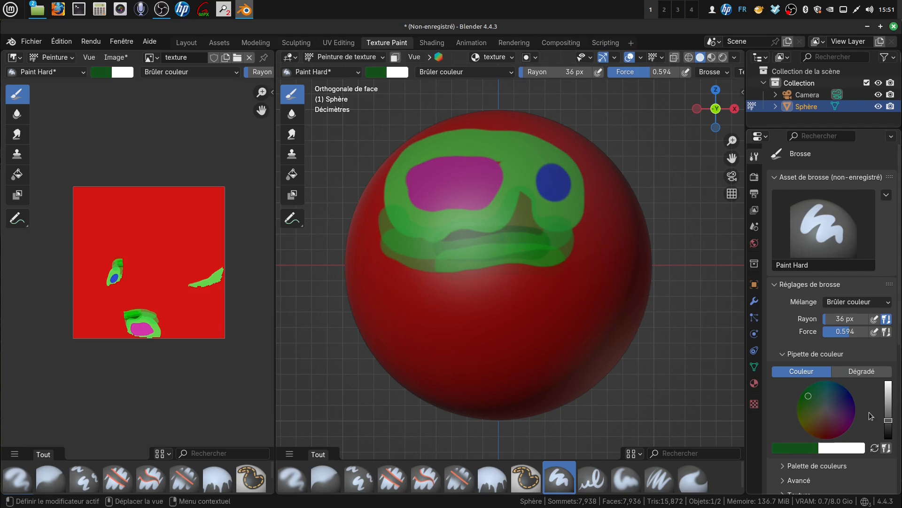
{"action": "mouse_move", "coordinate": [447, 237]}
{"action": "left_mouse_down"}
{"action": "mouse_move", "coordinate": [531, 240]}
{"action": "mouse_move", "coordinate": [413, 223]}
{"action": "mouse_move", "coordinate": [463, 238]}
{"action": "left_mouse_up"}
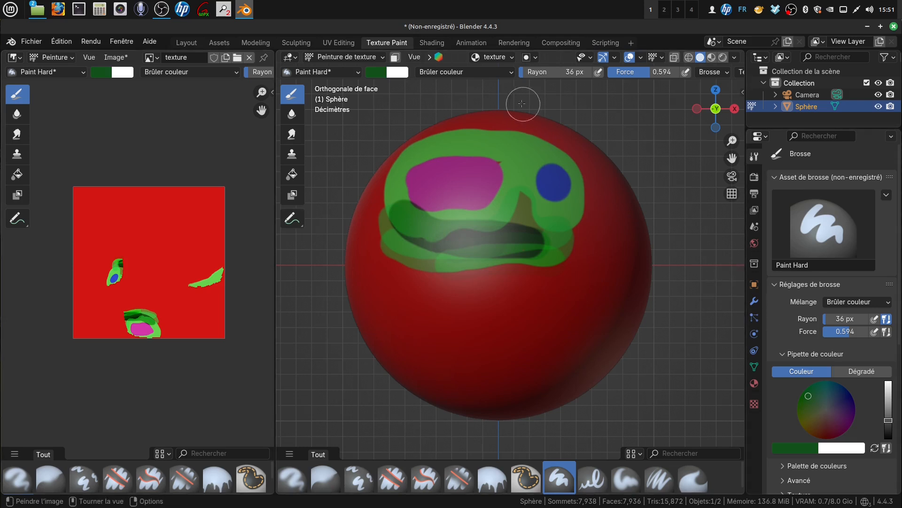
- Set the blend mode to Éclaircir, brush over the magenta patch and green bands, and raise the brush strength to 1.000
{"action": "left_click", "coordinate": [451, 72]}
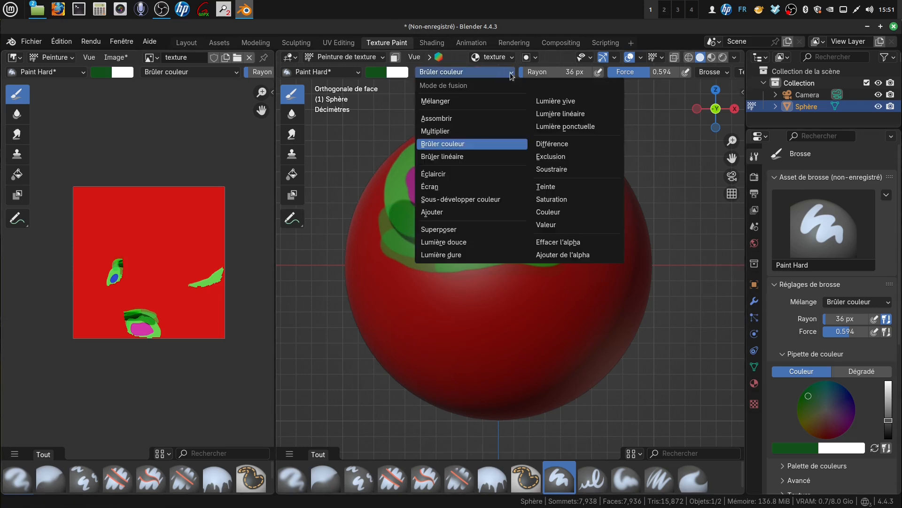
{"action": "left_click", "coordinate": [469, 174]}
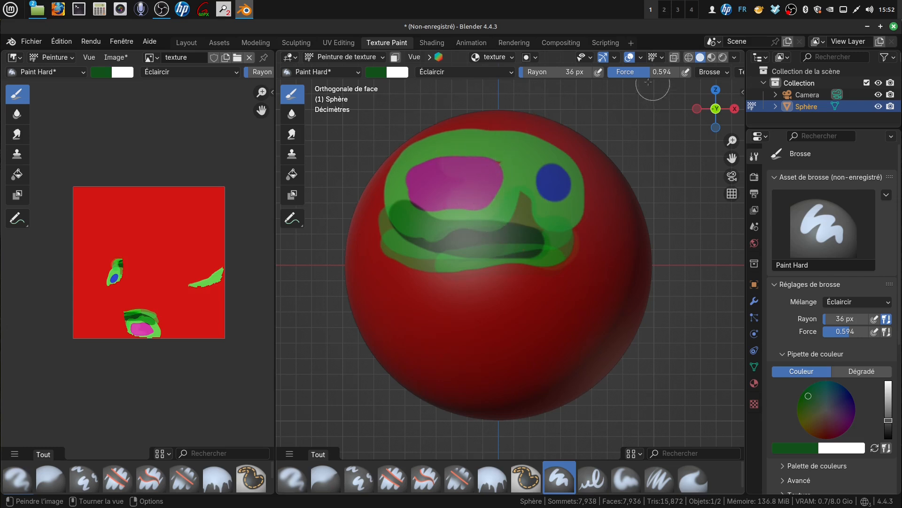
{"action": "left_click_drag", "start_coordinate": [647, 74], "coordinate": [679, 73]}
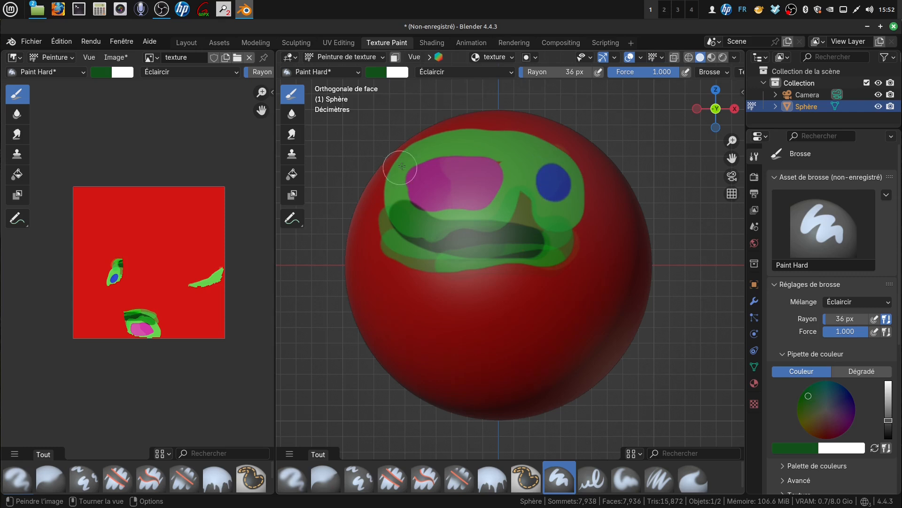
- Set the brush blend mode to Assombrir and paint a dark green stroke across the magenta patch
{"action": "left_click", "coordinate": [510, 73]}
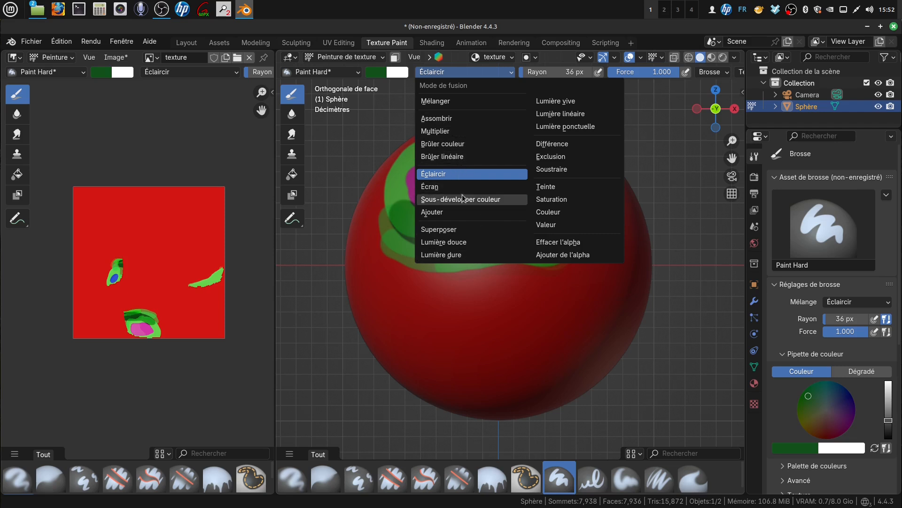
{"action": "left_click", "coordinate": [452, 120]}
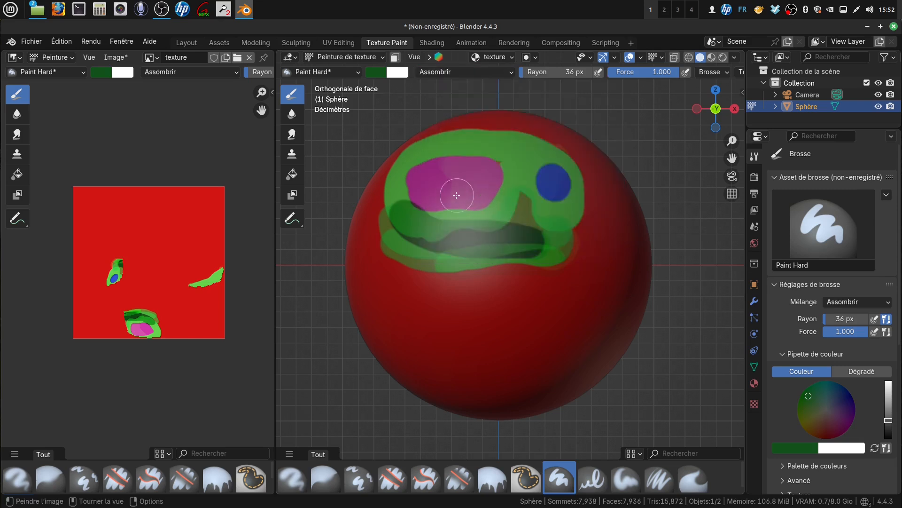
{"action": "mouse_move", "coordinate": [426, 181]}
{"action": "left_mouse_down"}
{"action": "mouse_move", "coordinate": [451, 161]}
{"action": "mouse_move", "coordinate": [499, 159]}
{"action": "left_mouse_up"}
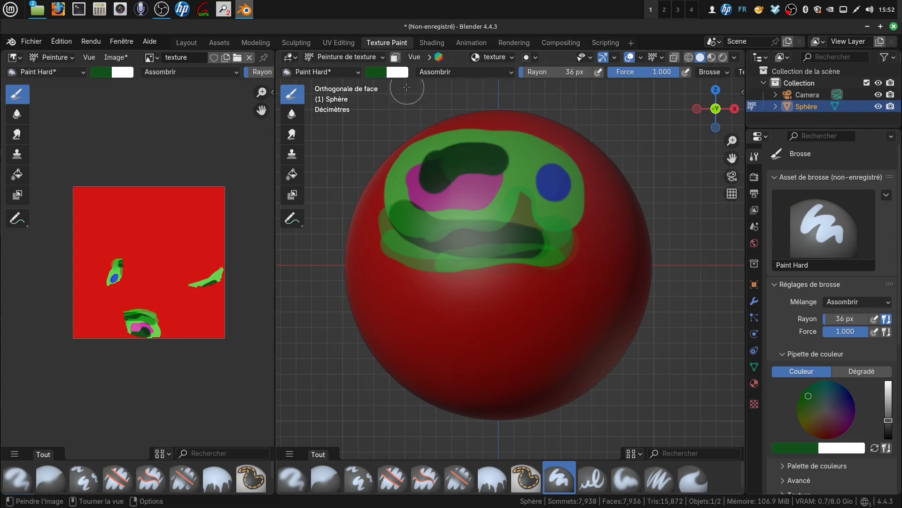
- Set the brush blend mode to Mélanger and change the primary brush colour to white by copying the secondary colour
{"action": "left_click", "coordinate": [501, 74]}
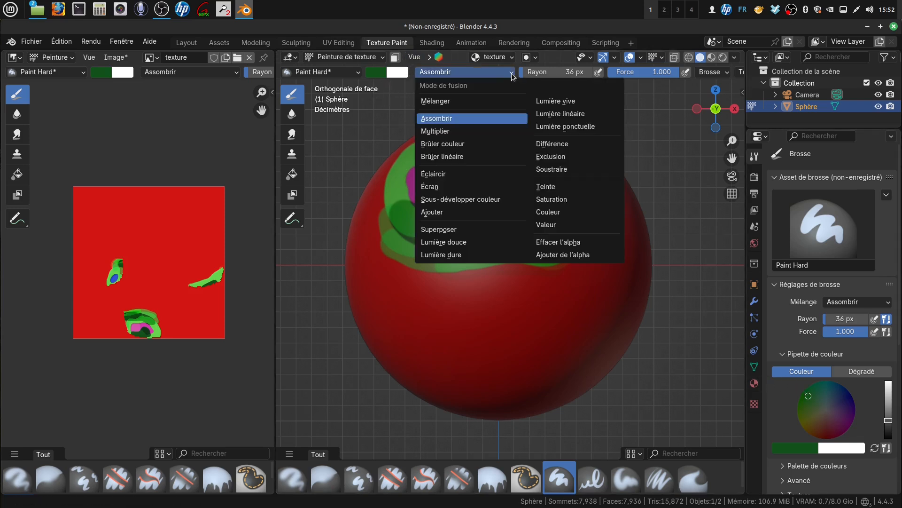
{"action": "left_click", "coordinate": [441, 107]}
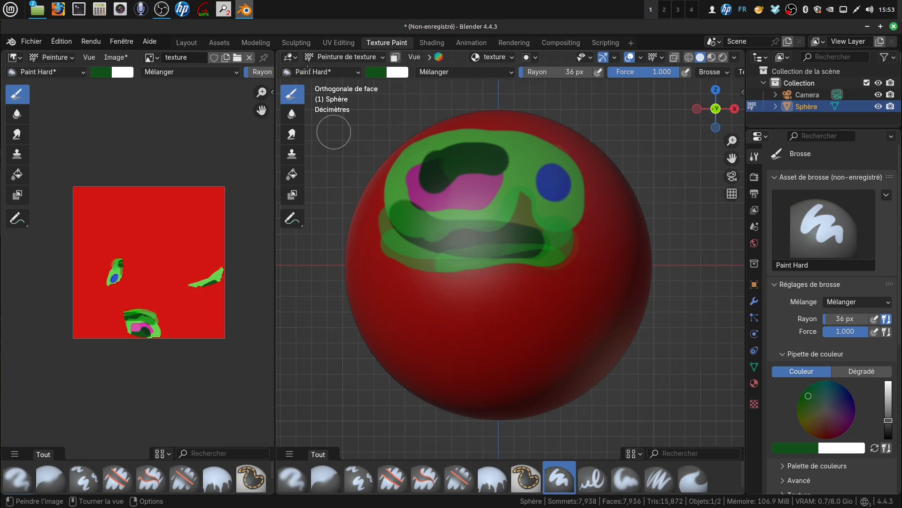
{"action": "left_click_drag", "start_coordinate": [398, 77], "coordinate": [379, 77]}
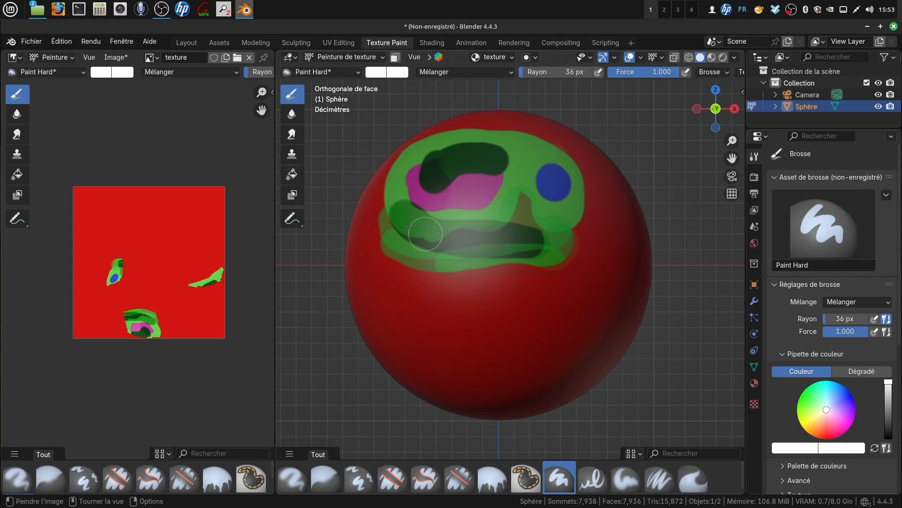
- Pack the painted texture image into the Blender file
{"action": "left_click", "coordinate": [119, 59]}
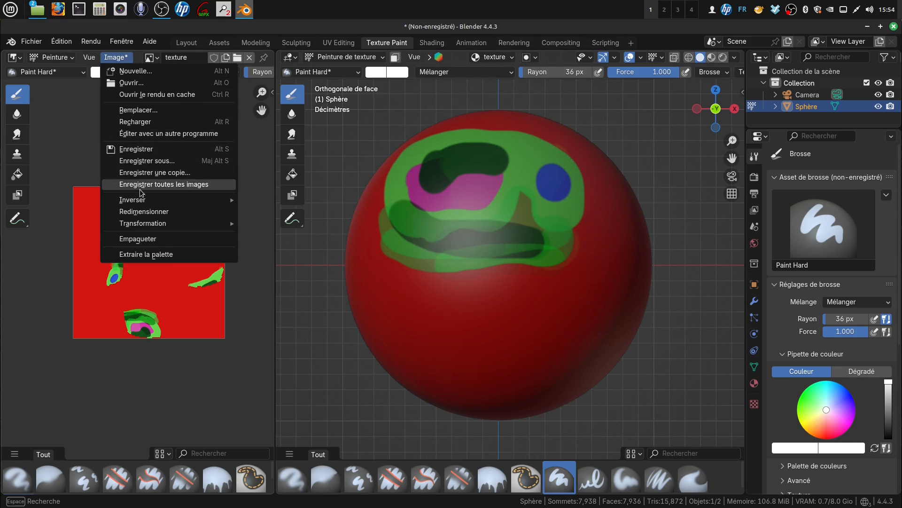
{"action": "left_click", "coordinate": [148, 240]}
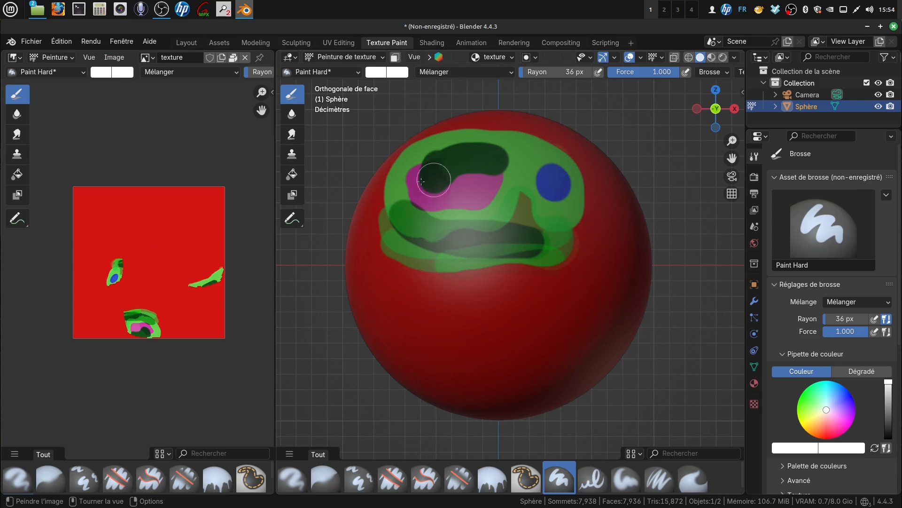
{"action": "left_click", "coordinate": [410, 208]}
{"action": "left_click", "coordinate": [125, 59]}
{"action": "left_click", "coordinate": [126, 58]}
- Create a new brush texture and load the image ung griseum.png from the divers folder into it
{"action": "left_click", "coordinate": [754, 403]}
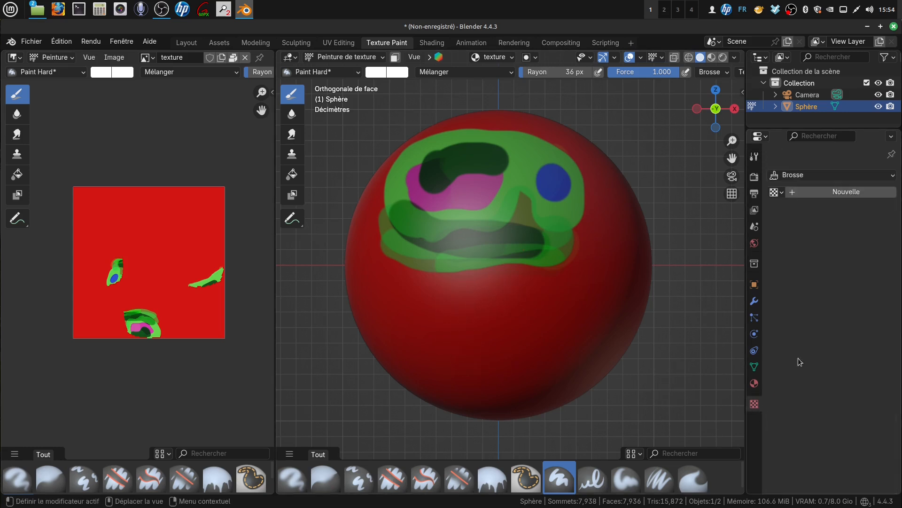
{"action": "left_click", "coordinate": [839, 193]}
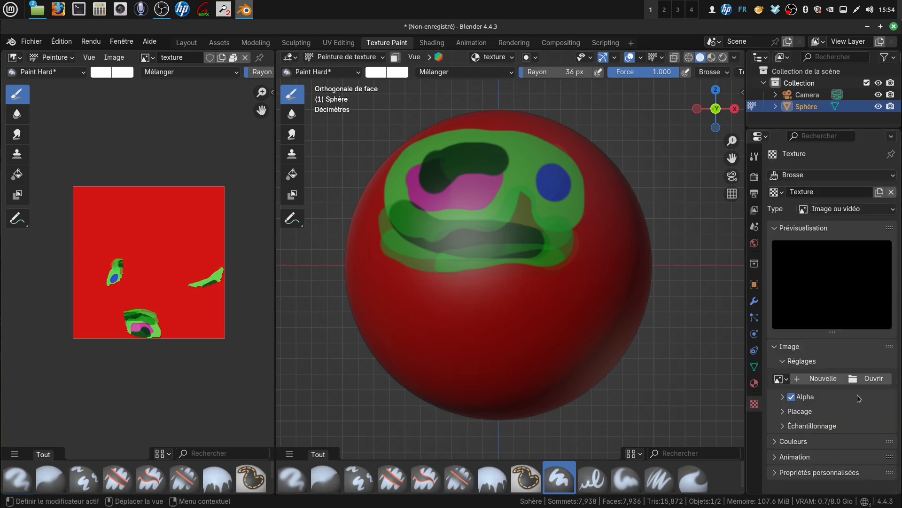
{"action": "left_click", "coordinate": [853, 379]}
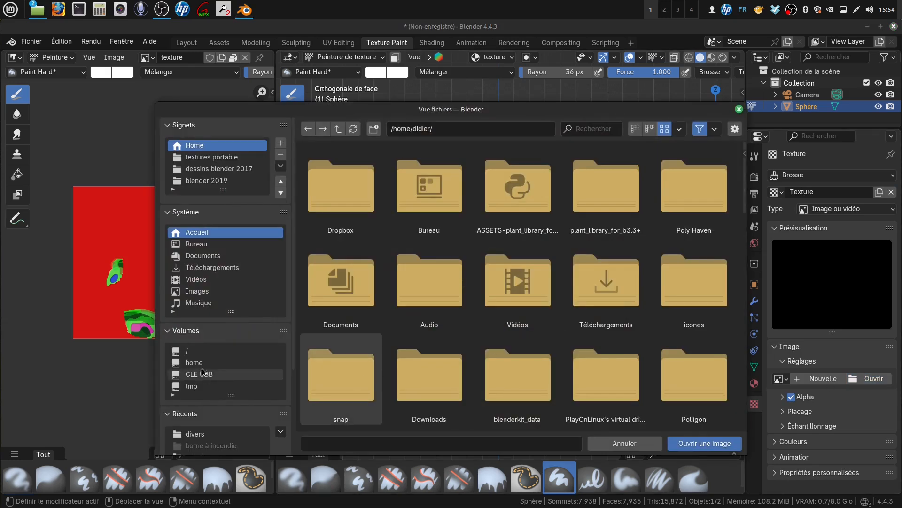
{"action": "left_click", "coordinate": [212, 433]}
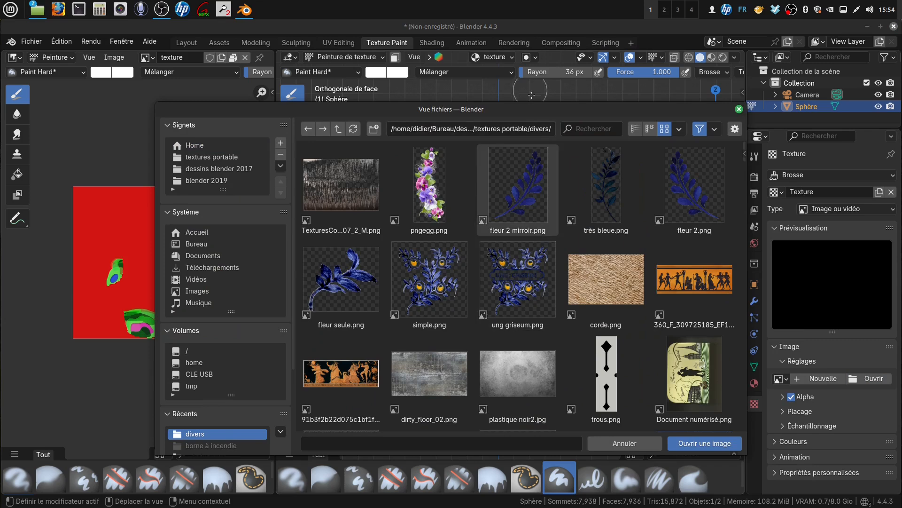
{"action": "left_click_drag", "start_coordinate": [535, 112], "coordinate": [545, 139]}
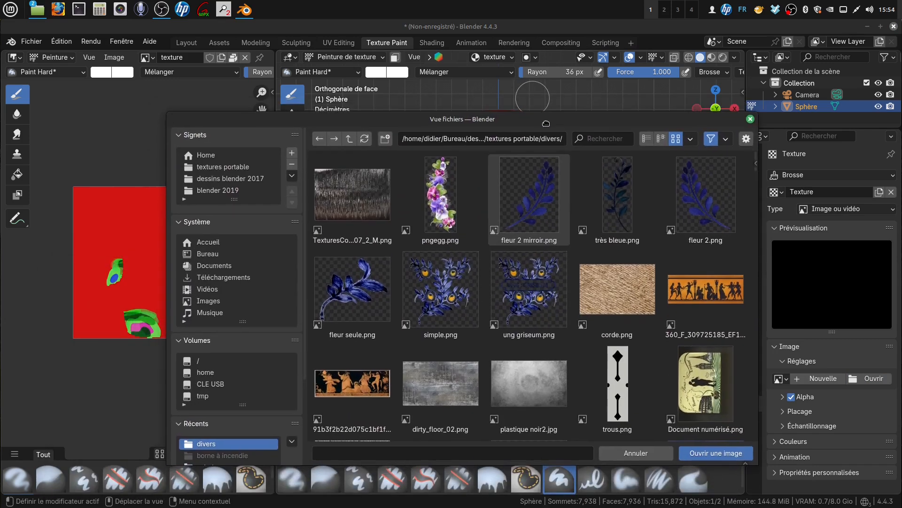
{"action": "left_click", "coordinate": [532, 215]}
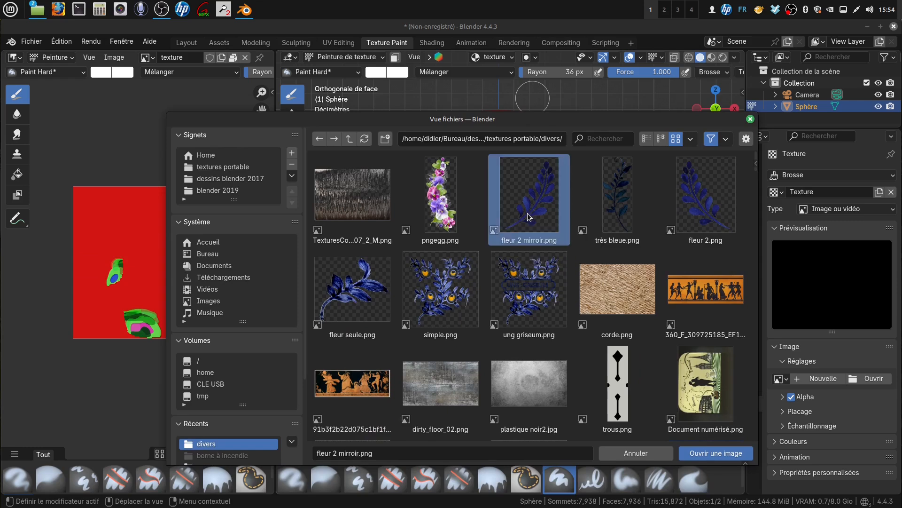
{"action": "left_click", "coordinate": [529, 306]}
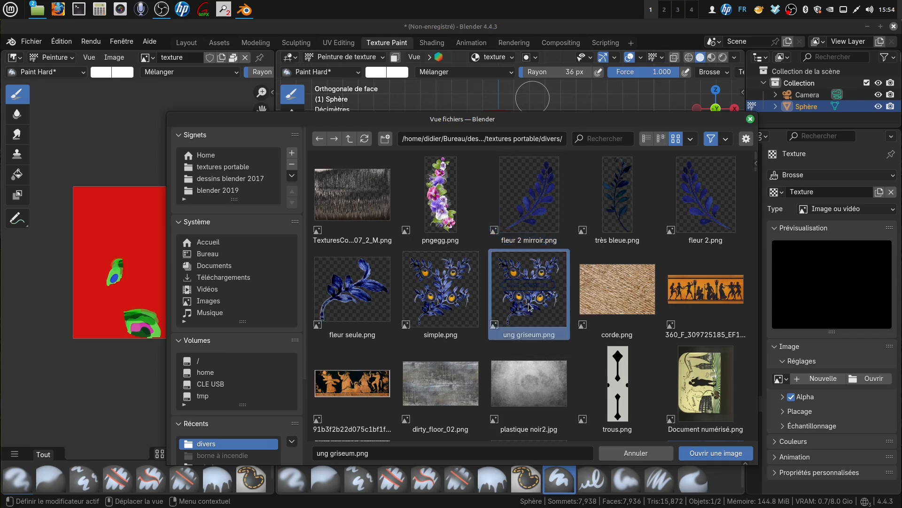
{"action": "left_click", "coordinate": [716, 452]}
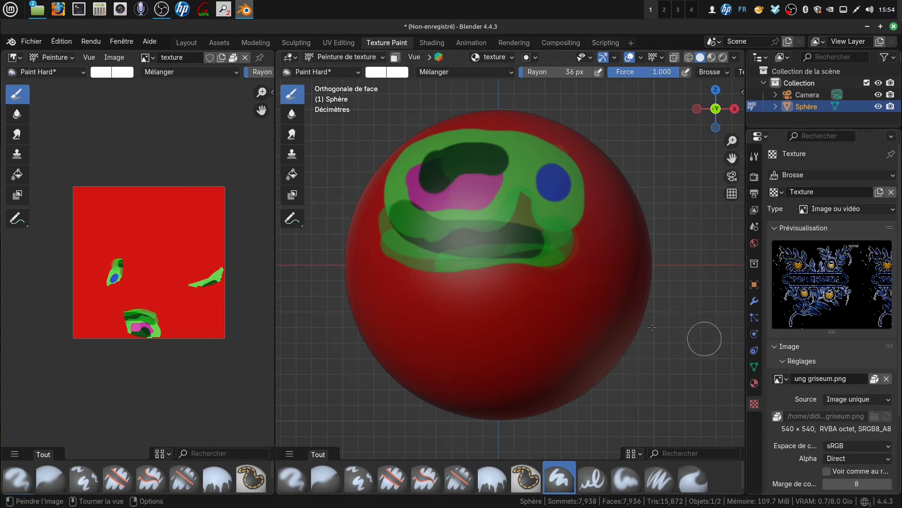
- Set the brush texture mapping to Pochoir and match the stencil to the image's proportions
{"action": "scroll", "coordinate": [676, 72], "scroll_direction": "down", "scroll_amount": 4}
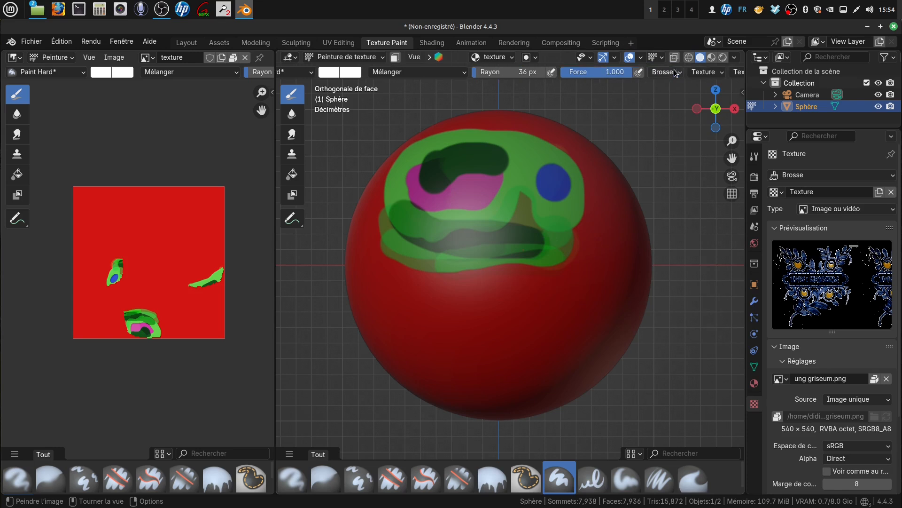
{"action": "left_click", "coordinate": [677, 73]}
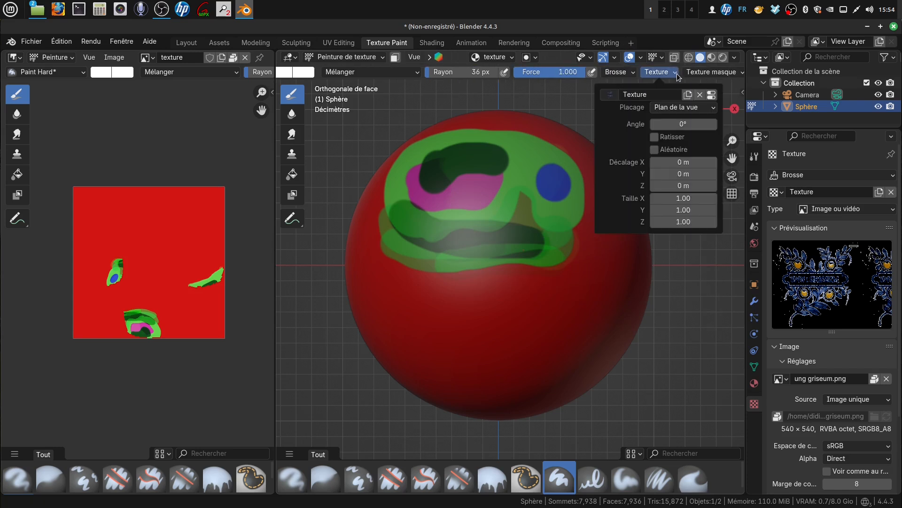
{"action": "left_click", "coordinate": [711, 109]}
{"action": "left_click", "coordinate": [682, 173]}
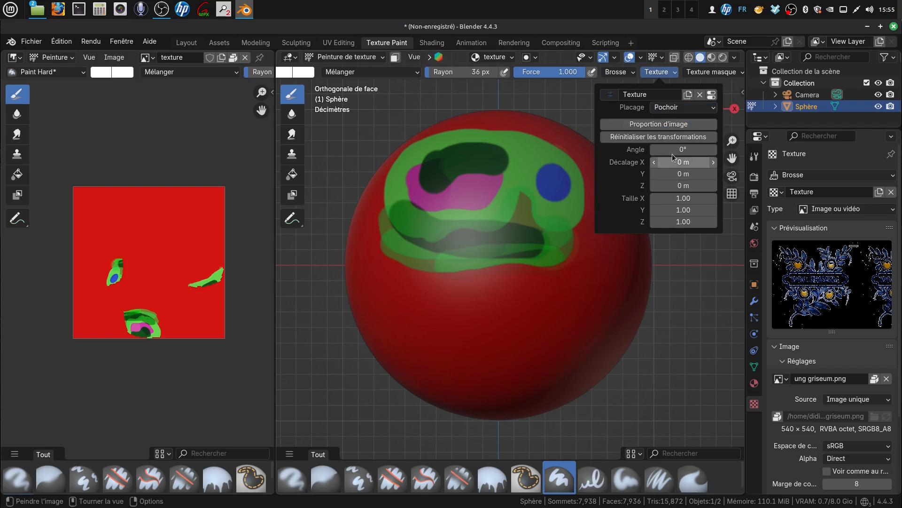
{"action": "left_click", "coordinate": [660, 125]}
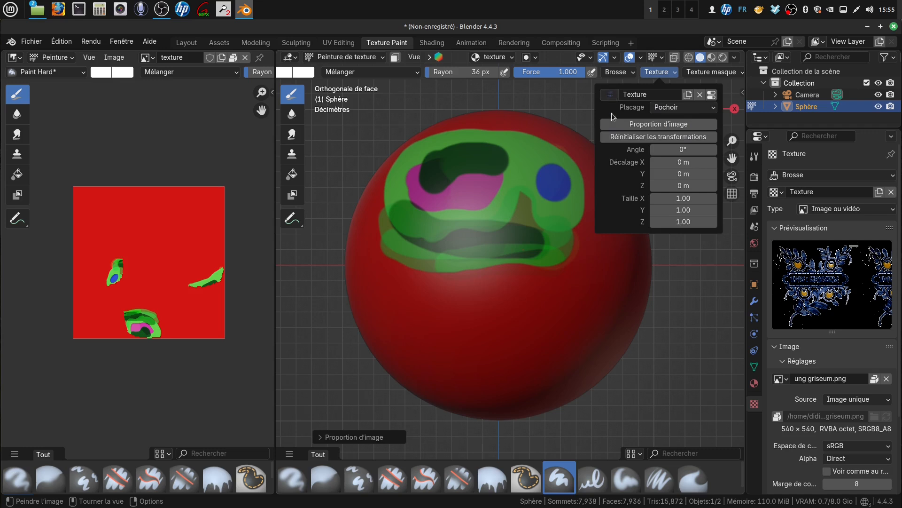
- Shrink the stencil, place it just below the green bands, and paint the UNG : GRISEUM motif onto the sphere
{"action": "right_click_drag", "start_coordinate": [444, 343], "coordinate": [534, 300]}
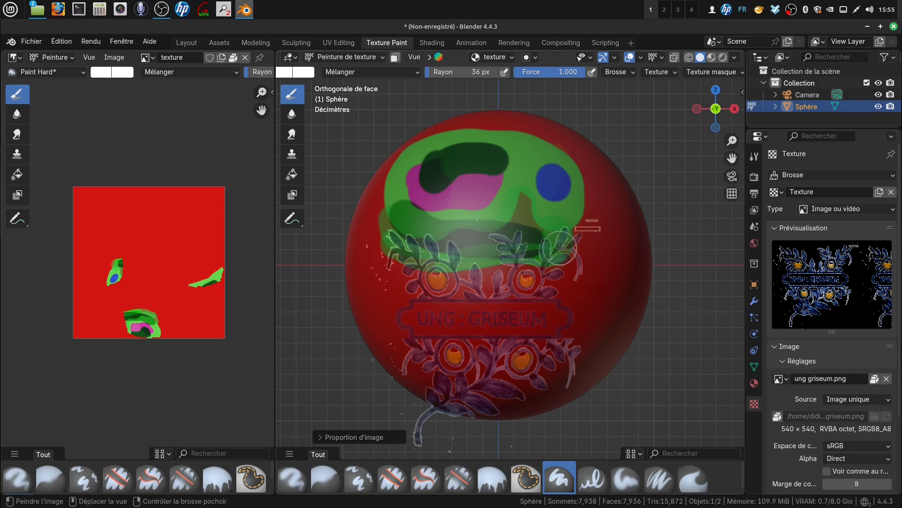
{"action": "right_click_drag", "start_coordinate": [560, 248], "coordinate": [522, 281], "text": "shift"}
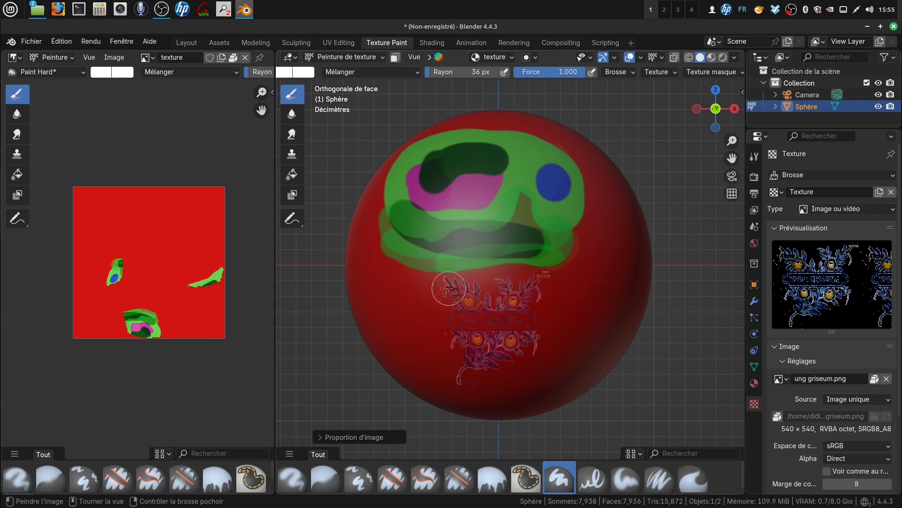
{"action": "mouse_move", "coordinate": [449, 288]}
{"action": "left_mouse_down"}
{"action": "mouse_move", "coordinate": [491, 306]}
{"action": "mouse_move", "coordinate": [510, 286]}
{"action": "mouse_move", "coordinate": [541, 282]}
{"action": "mouse_move", "coordinate": [529, 322]}
{"action": "mouse_move", "coordinate": [466, 321]}
{"action": "mouse_move", "coordinate": [475, 338]}
{"action": "mouse_move", "coordinate": [462, 344]}
{"action": "mouse_move", "coordinate": [467, 369]}
{"action": "mouse_move", "coordinate": [522, 350]}
{"action": "mouse_move", "coordinate": [494, 348]}
{"action": "mouse_move", "coordinate": [536, 329]}
{"action": "mouse_move", "coordinate": [466, 322]}
{"action": "mouse_move", "coordinate": [455, 288]}
{"action": "mouse_move", "coordinate": [474, 281]}
{"action": "left_mouse_up"}
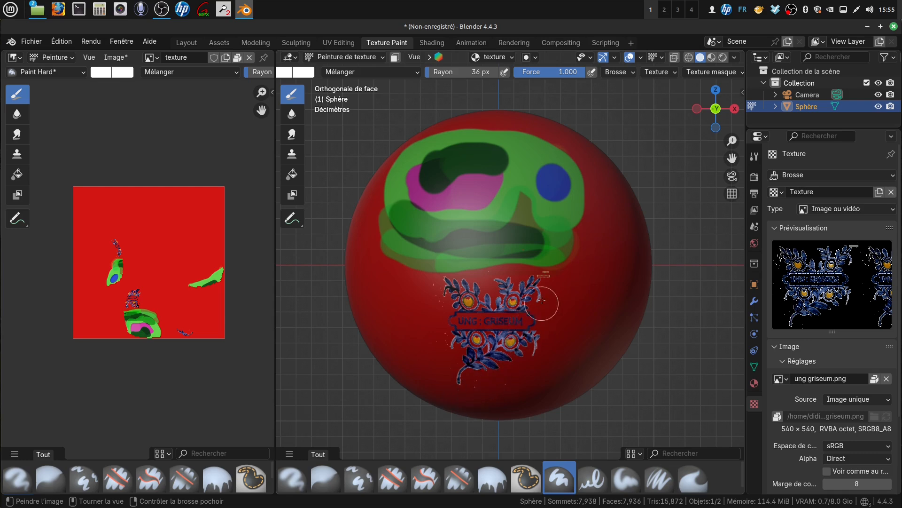
- Shrink and tilt the stencil over the sphere's unpainted side and paint a second UNG : GRISEUM motif there
{"action": "mouse_move", "coordinate": [540, 298]}
{"action": "middle_mouse_down"}
{"action": "mouse_move", "coordinate": [614, 267]}
{"action": "mouse_move", "coordinate": [438, 300]}
{"action": "mouse_move", "coordinate": [575, 300]}
{"action": "mouse_move", "coordinate": [529, 270]}
{"action": "mouse_move", "coordinate": [392, 265]}
{"action": "middle_mouse_up"}
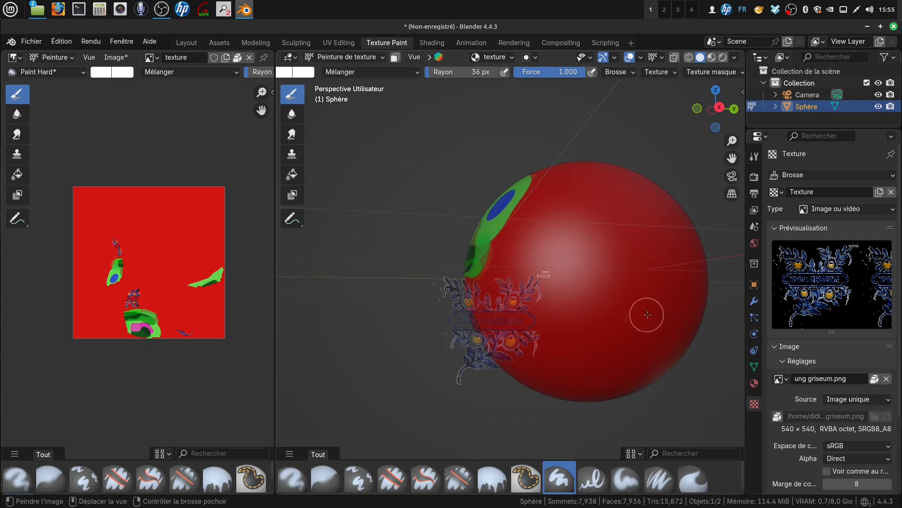
{"action": "mouse_move", "coordinate": [644, 312]}
{"action": "middle_mouse_down"}
{"action": "mouse_move", "coordinate": [512, 365]}
{"action": "mouse_move", "coordinate": [511, 379]}
{"action": "middle_mouse_up"}
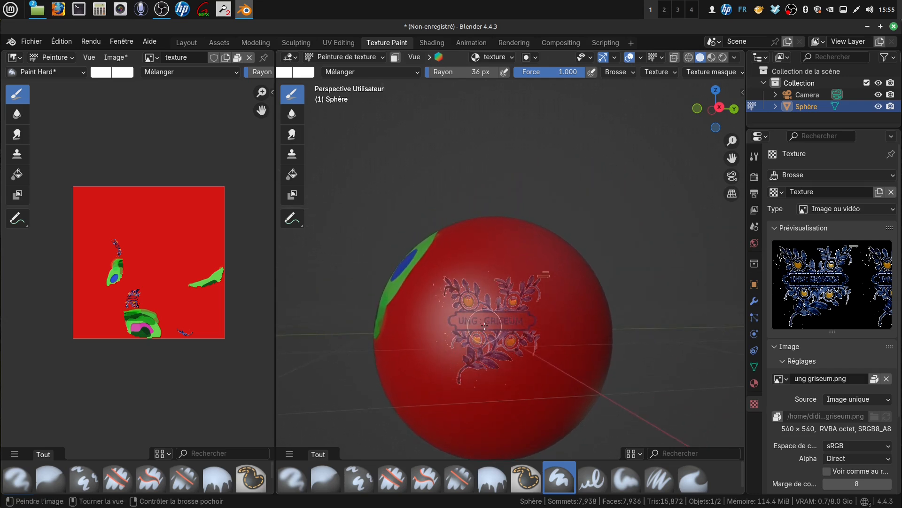
{"action": "right_click_drag", "start_coordinate": [483, 320], "coordinate": [500, 292]}
{"action": "mouse_move", "coordinate": [499, 290]}
{"action": "left_mouse_down"}
{"action": "mouse_move", "coordinate": [514, 269]}
{"action": "mouse_move", "coordinate": [464, 305]}
{"action": "left_mouse_up"}
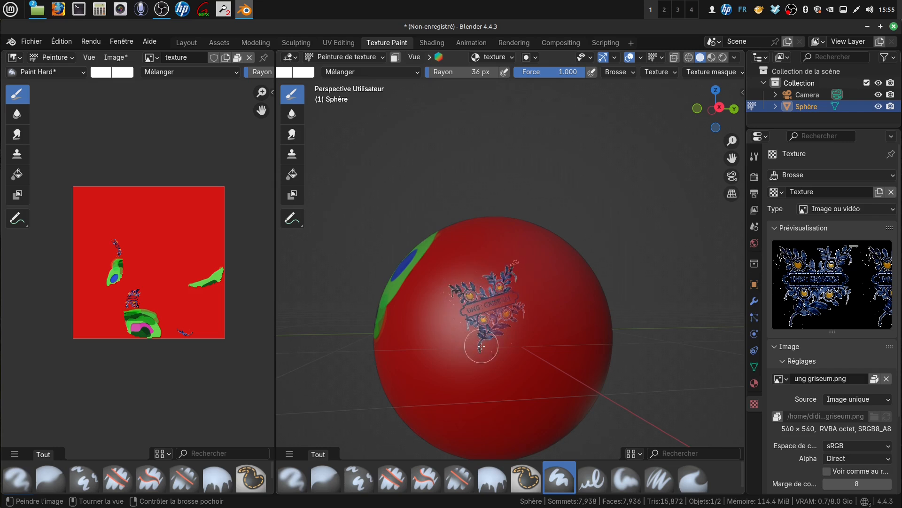
{"action": "mouse_move", "coordinate": [481, 347]}
{"action": "left_mouse_down"}
{"action": "mouse_move", "coordinate": [511, 320]}
{"action": "mouse_move", "coordinate": [508, 278]}
{"action": "mouse_move", "coordinate": [497, 299]}
{"action": "mouse_move", "coordinate": [463, 309]}
{"action": "left_mouse_up"}
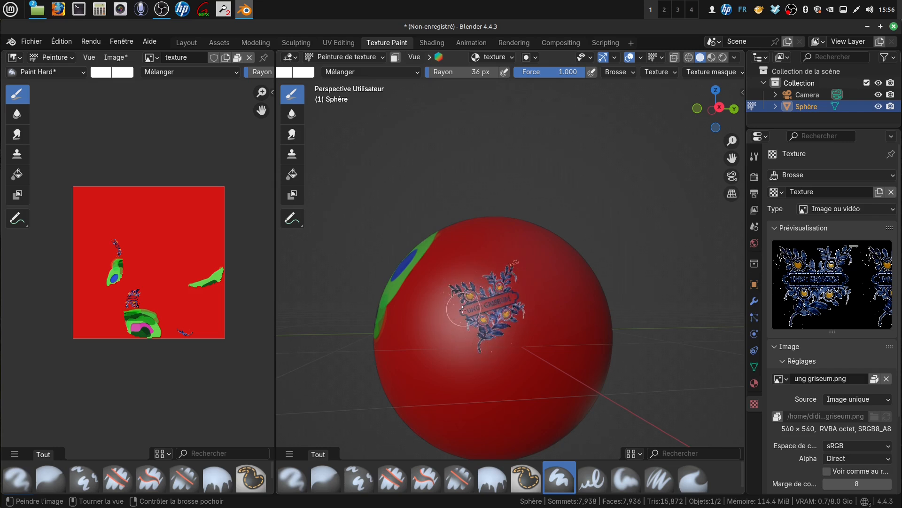
{"action": "left_click_drag", "start_coordinate": [476, 339], "coordinate": [516, 311]}
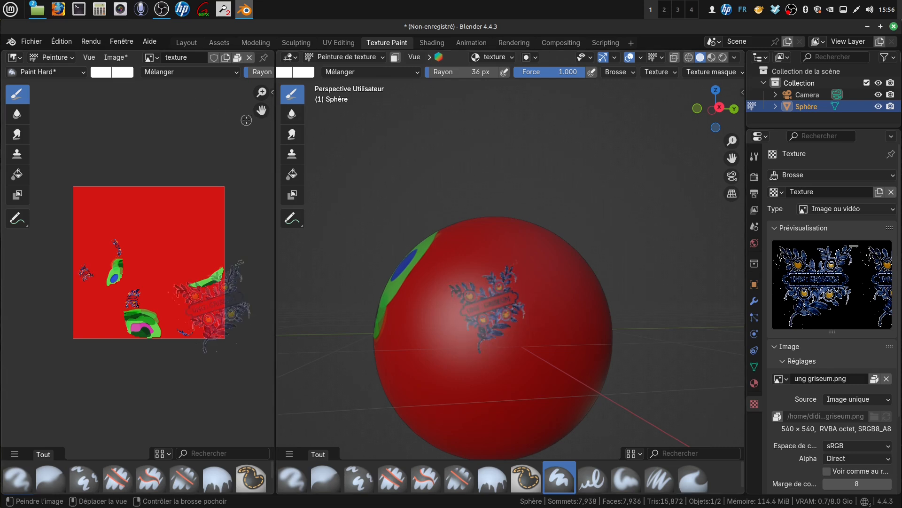
- Save the texture image with both stencilled motifs
{"action": "left_click", "coordinate": [117, 57]}
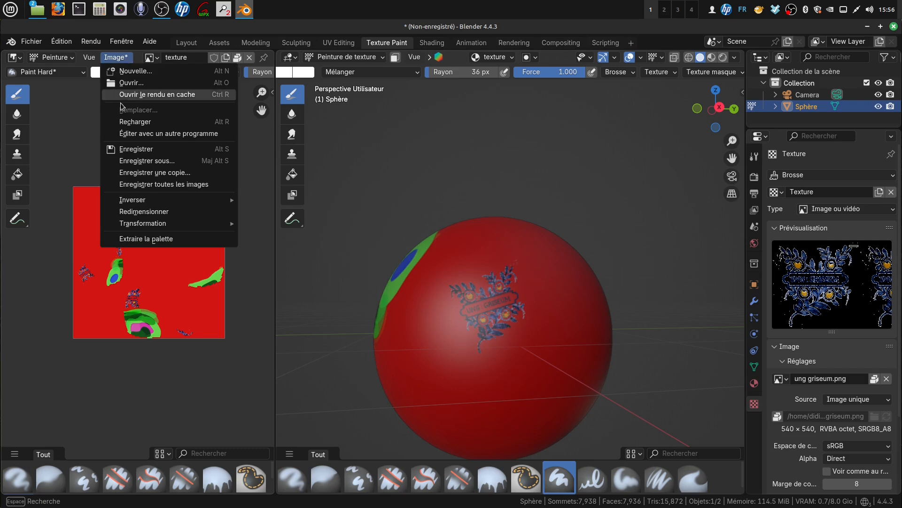
{"action": "left_click", "coordinate": [145, 151]}
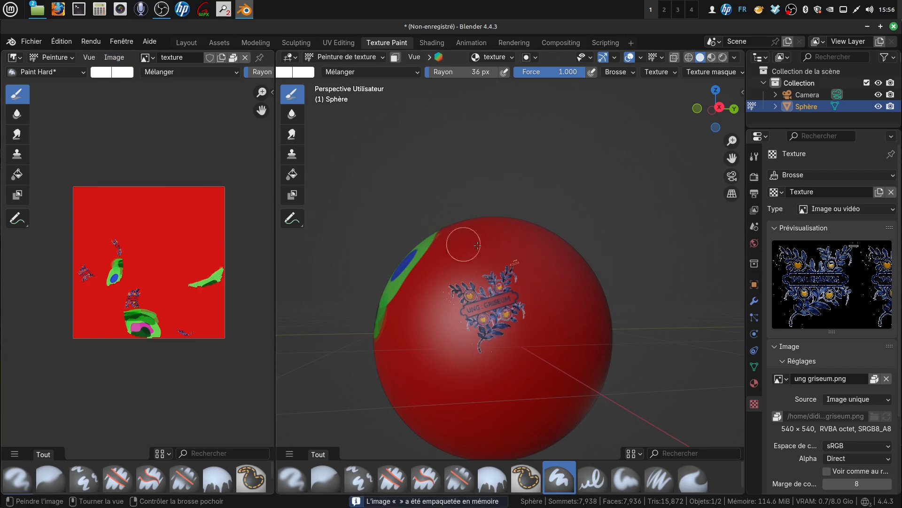
- Examine the second stencilled motif on the sphere's side from several angles
{"action": "middle_click_drag", "start_coordinate": [483, 289], "coordinate": [479, 295]}
{"action": "mouse_move", "coordinate": [435, 343]}
{"action": "middle_mouse_down"}
{"action": "mouse_move", "coordinate": [548, 256]}
{"action": "mouse_move", "coordinate": [404, 269]}
{"action": "middle_mouse_up"}
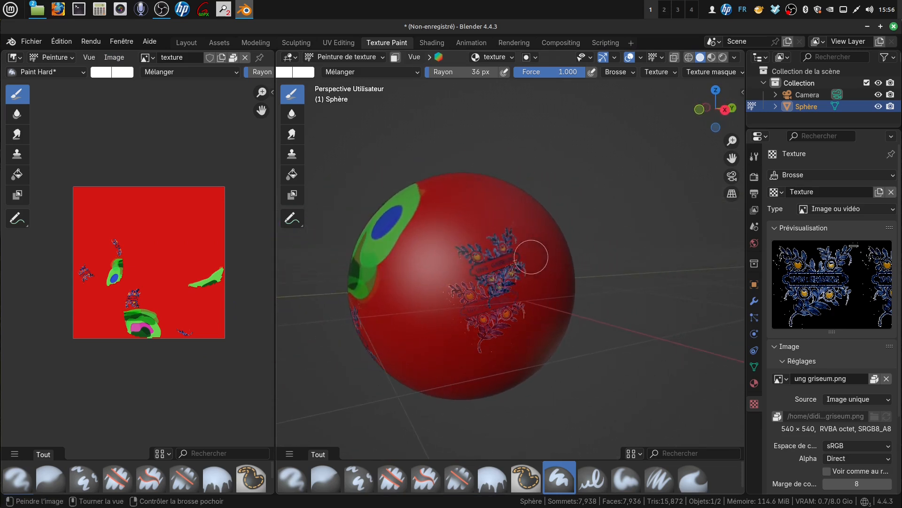
{"action": "scroll", "coordinate": [510, 289], "scroll_direction": "up", "scroll_amount": 1}
{"action": "middle_click_drag", "start_coordinate": [511, 289], "coordinate": [507, 268]}
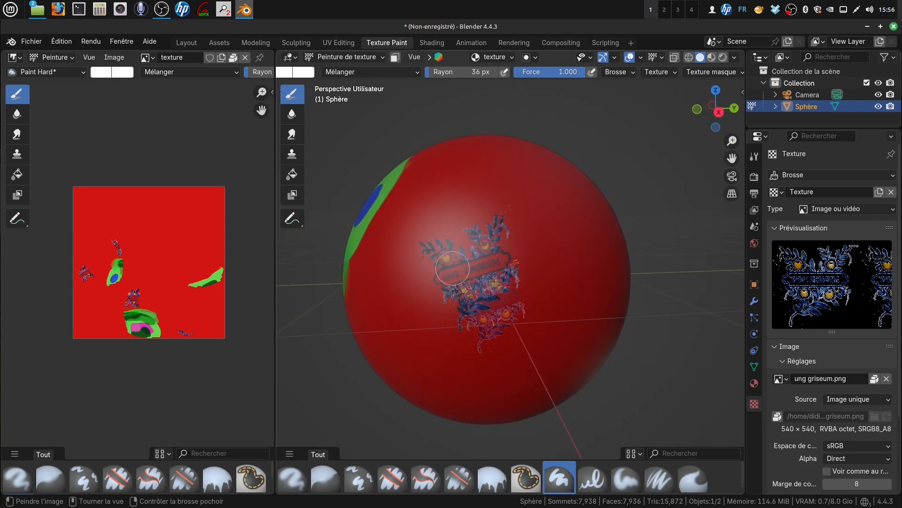
{"action": "mouse_move", "coordinate": [485, 283]}
{"action": "middle_mouse_down"}
{"action": "mouse_move", "coordinate": [543, 275]}
{"action": "mouse_move", "coordinate": [497, 269]}
{"action": "mouse_move", "coordinate": [485, 280]}
{"action": "mouse_move", "coordinate": [477, 271]}
{"action": "mouse_move", "coordinate": [476, 252]}
{"action": "mouse_move", "coordinate": [531, 254]}
{"action": "mouse_move", "coordinate": [487, 258]}
{"action": "mouse_move", "coordinate": [516, 252]}
{"action": "middle_mouse_up"}
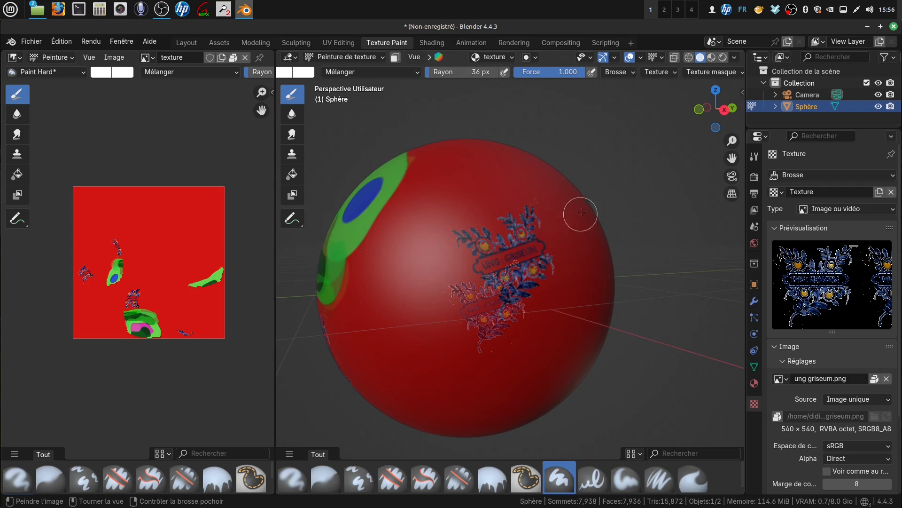
{"action": "middle_click_drag", "start_coordinate": [454, 301], "coordinate": [491, 284]}
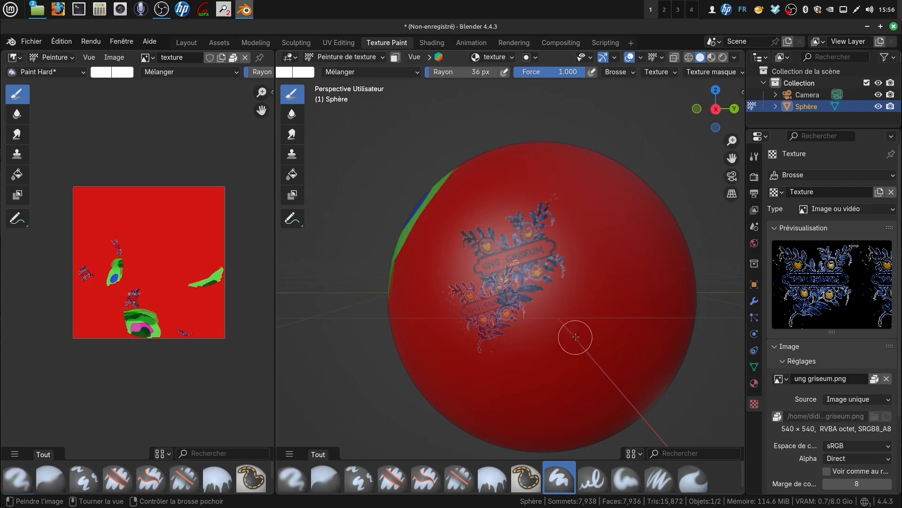
{"action": "middle_click_drag", "start_coordinate": [513, 285], "coordinate": [482, 277]}
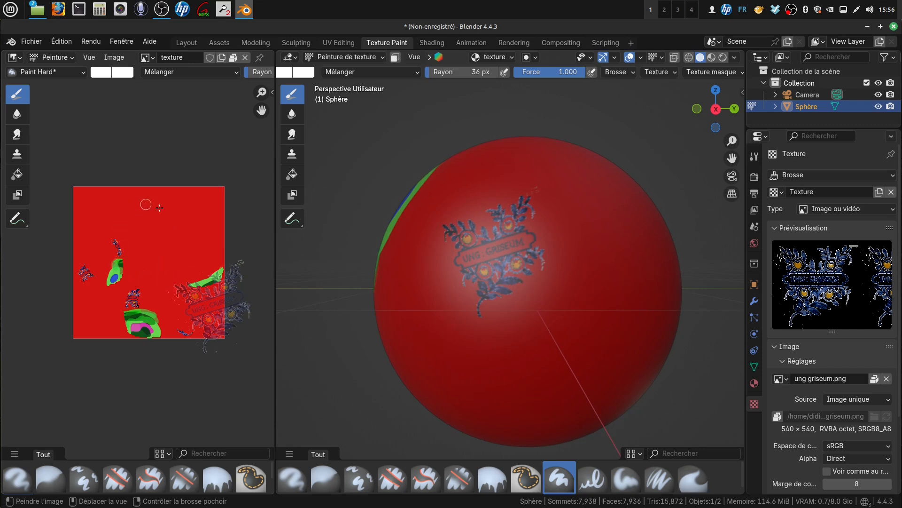
- Switch to the Layout workspace and adjust the split between the 3D view and the material's node editor
{"action": "scroll", "coordinate": [191, 262], "scroll_direction": "up", "scroll_amount": 2}
{"action": "scroll", "coordinate": [193, 257], "scroll_direction": "down", "scroll_amount": 1}
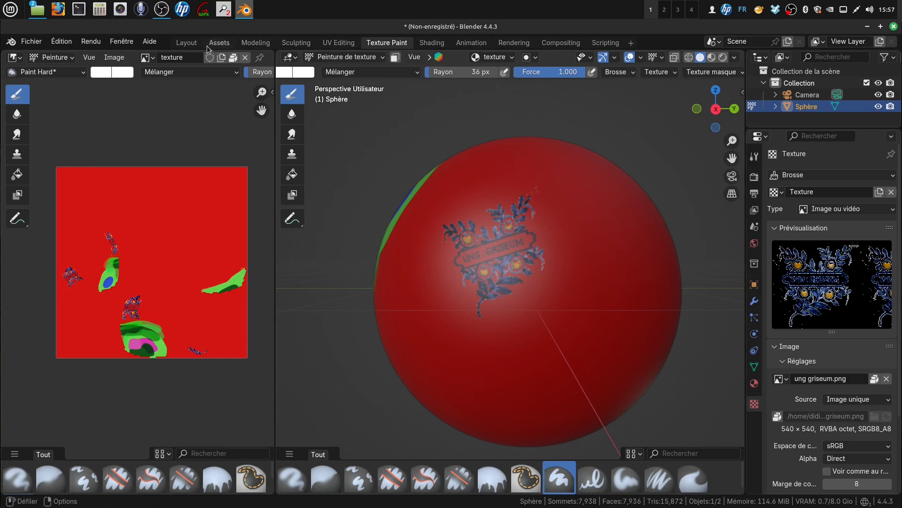
{"action": "left_click", "coordinate": [187, 42]}
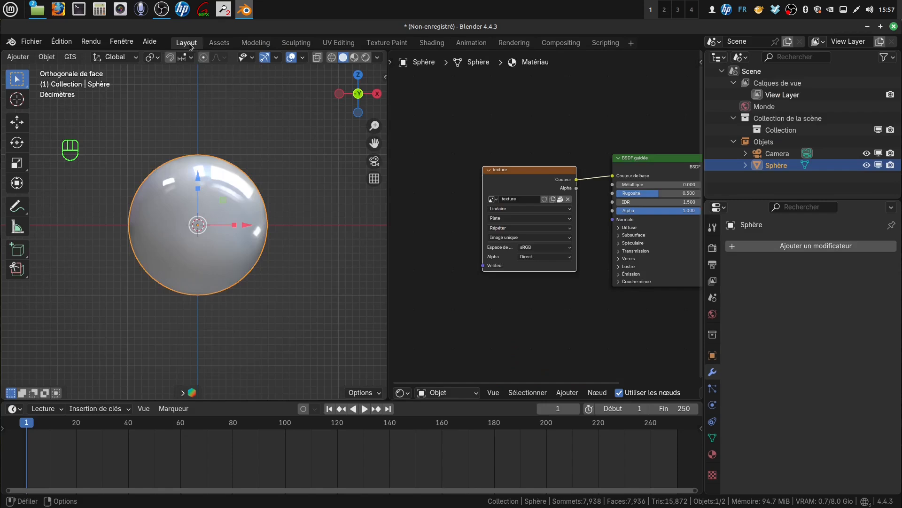
{"action": "left_click_drag", "start_coordinate": [385, 294], "coordinate": [290, 290]}
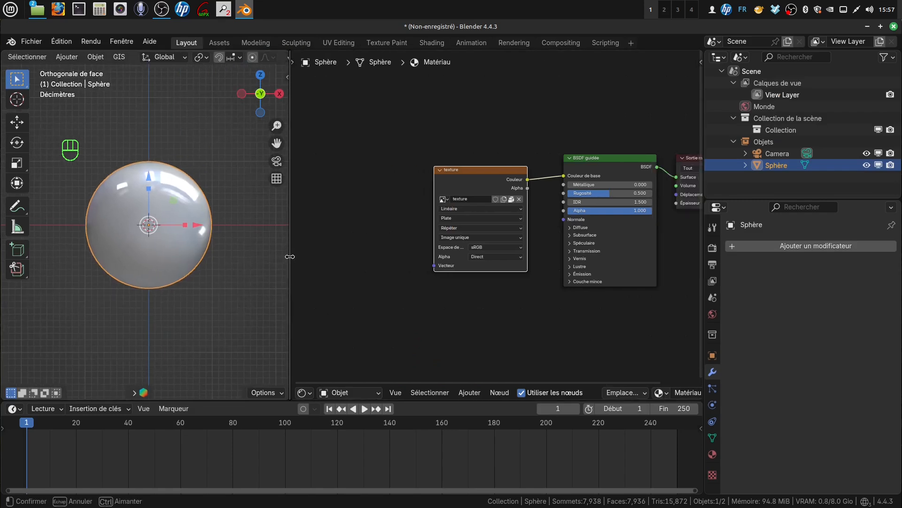
{"action": "scroll", "coordinate": [350, 287], "scroll_direction": "down", "scroll_amount": 1}
{"action": "mouse_move", "coordinate": [359, 289]}
{"action": "middle_mouse_down", "text": "shift"}
{"action": "mouse_move", "coordinate": [362, 269]}
{"action": "mouse_move", "coordinate": [362, 293]}
{"action": "middle_mouse_up", "text": "shift"}
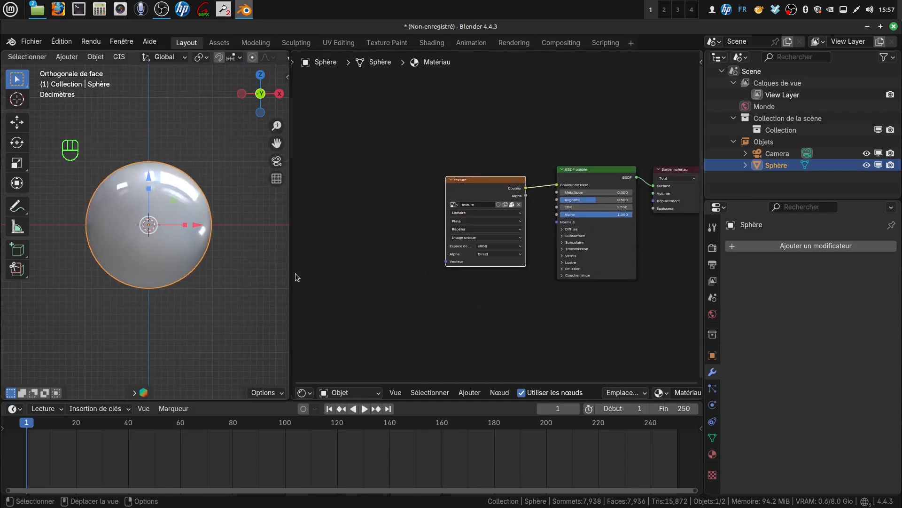
{"action": "left_click_drag", "start_coordinate": [291, 272], "coordinate": [374, 275]}
{"action": "middle_click_drag", "start_coordinate": [296, 271], "coordinate": [316, 268], "text": "shift"}
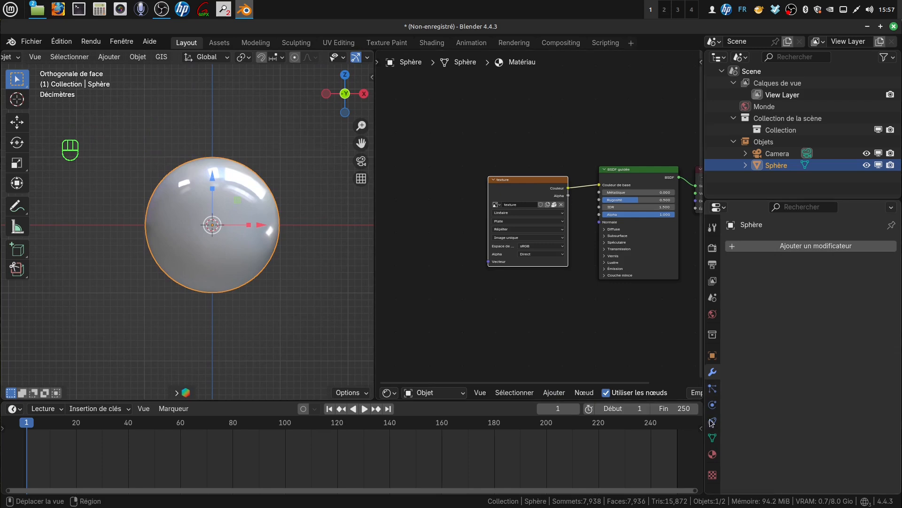
- Add a second UV map to the sphere's mesh data and name it nv peinture
{"action": "left_click", "coordinate": [712, 438]}
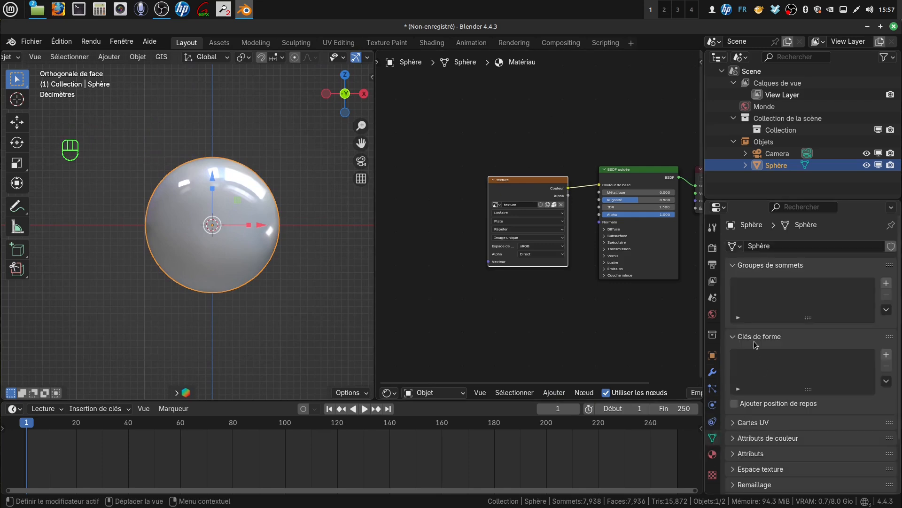
{"action": "left_click", "coordinate": [738, 422]}
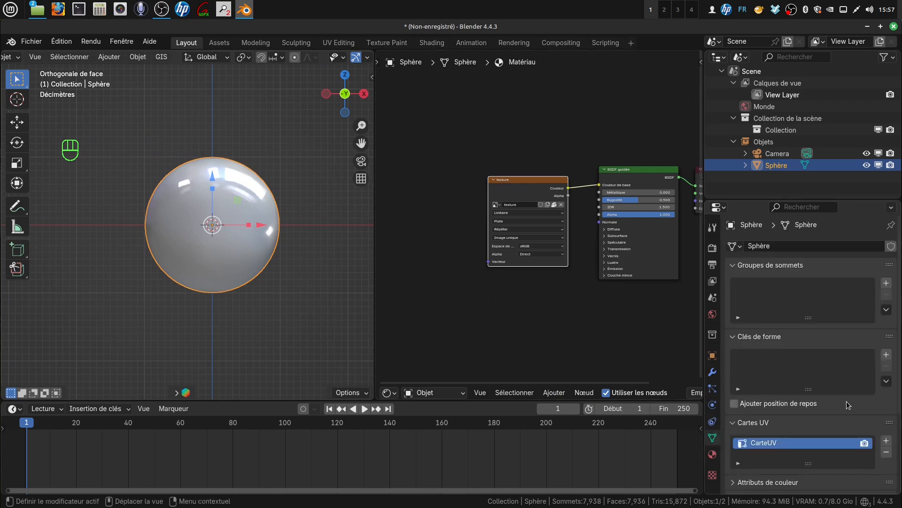
{"action": "scroll", "coordinate": [842, 411], "scroll_direction": "down", "scroll_amount": 2}
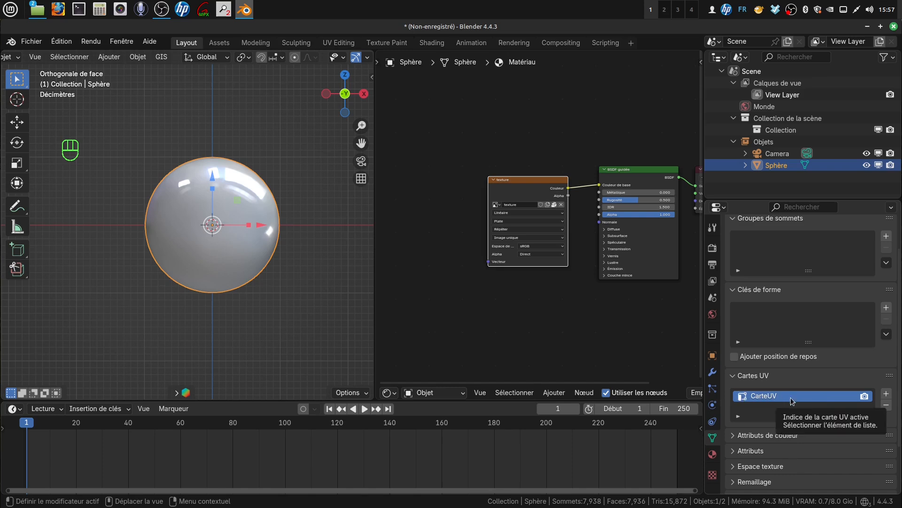
{"action": "left_click", "coordinate": [886, 393]}
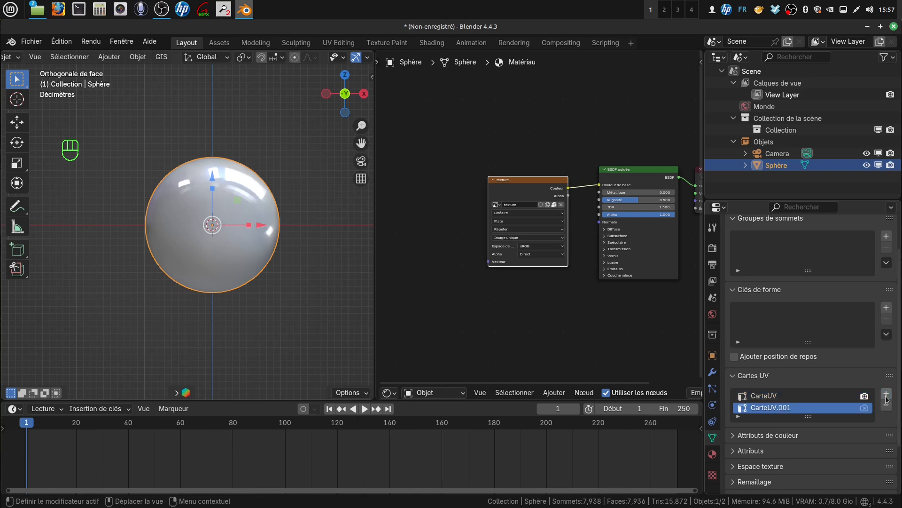
{"action": "double_click", "coordinate": [791, 408]}
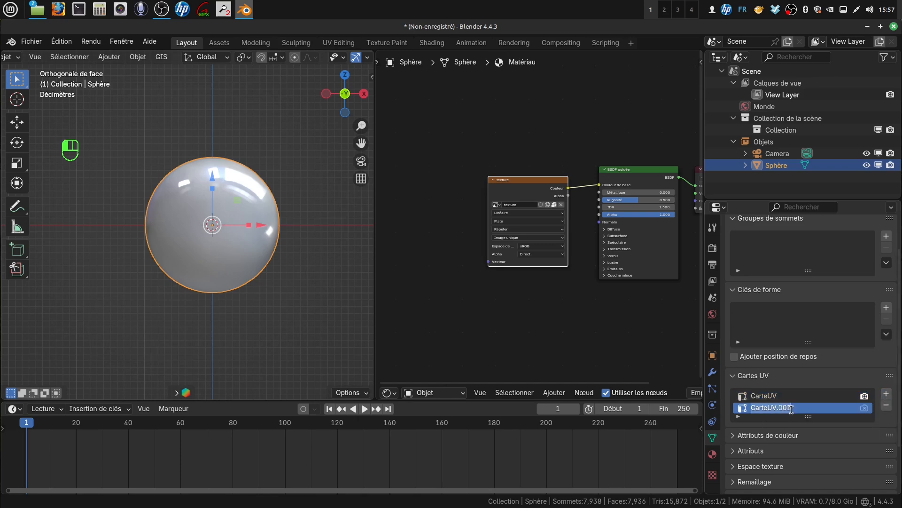
{"action": "key", "text": "BackSpace"}
{"action": "left_click", "coordinate": [617, 323]}
- Duplicate the texture image node, place the copy below the original, and unlink the image from the copy
{"action": "scroll", "coordinate": [570, 328], "scroll_direction": "down", "scroll_amount": 3}
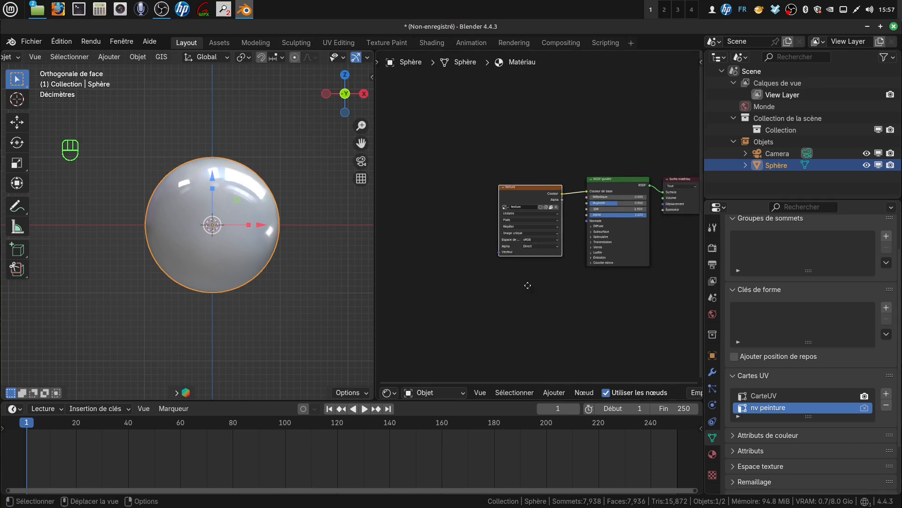
{"action": "middle_click_drag", "start_coordinate": [528, 285], "coordinate": [508, 243]}
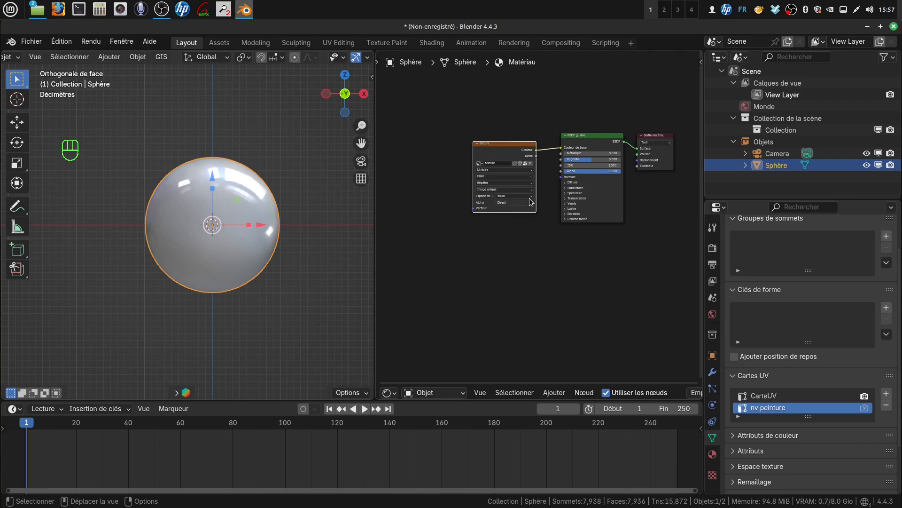
{"action": "right_click", "coordinate": [506, 149]}
{"action": "left_click", "coordinate": [494, 170]}
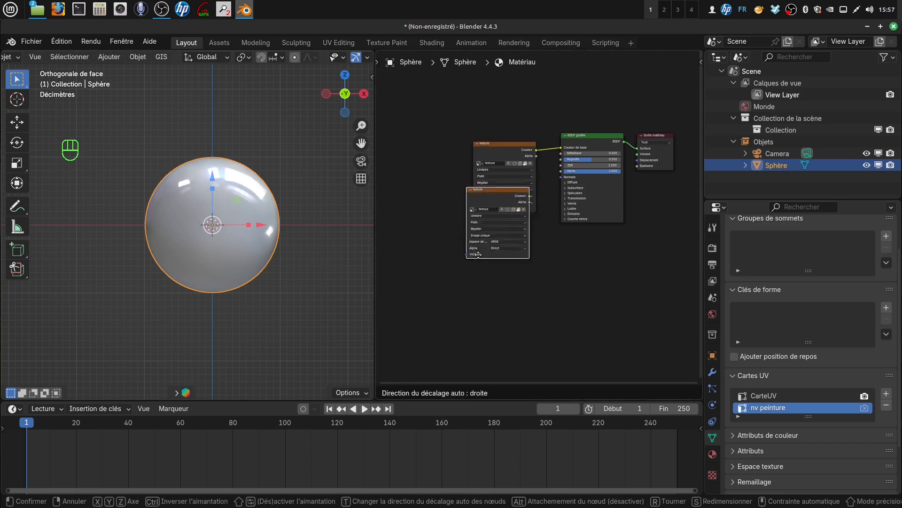
{"action": "left_click", "coordinate": [501, 280]}
{"action": "scroll", "coordinate": [544, 307], "scroll_direction": "up", "scroll_amount": 2}
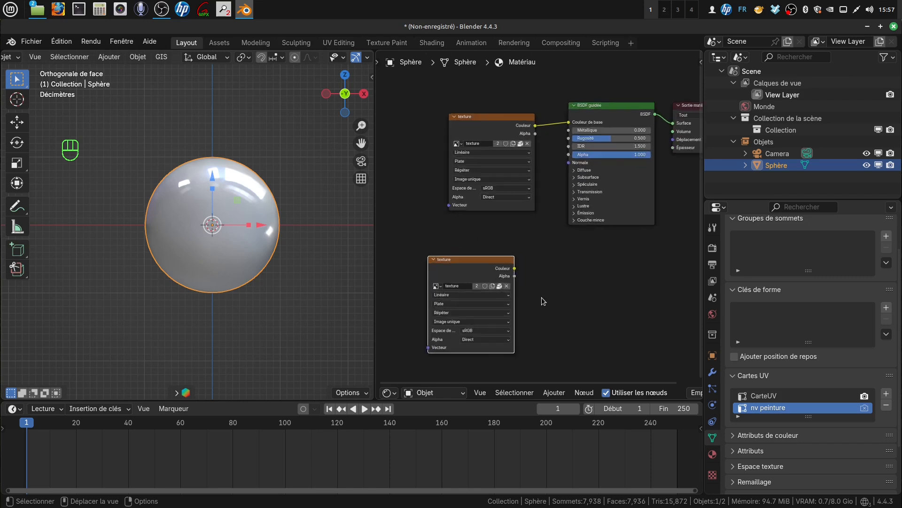
{"action": "left_click", "coordinate": [507, 286]}
{"action": "scroll", "coordinate": [584, 286], "scroll_direction": "down", "scroll_amount": 2}
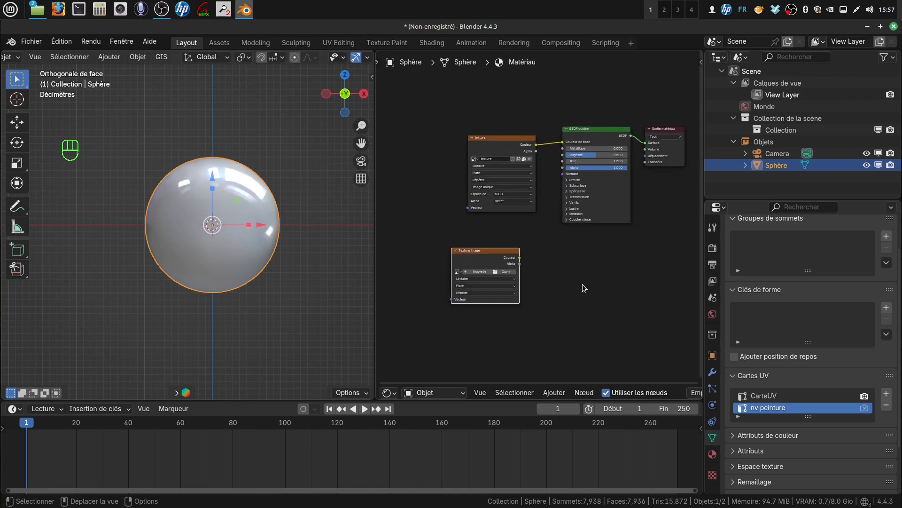
- Duplicate the Principled BSDF node below the original and connect the empty image node's colour to its base colour
{"action": "left_click", "coordinate": [573, 131]}
{"action": "right_click", "coordinate": [574, 131]}
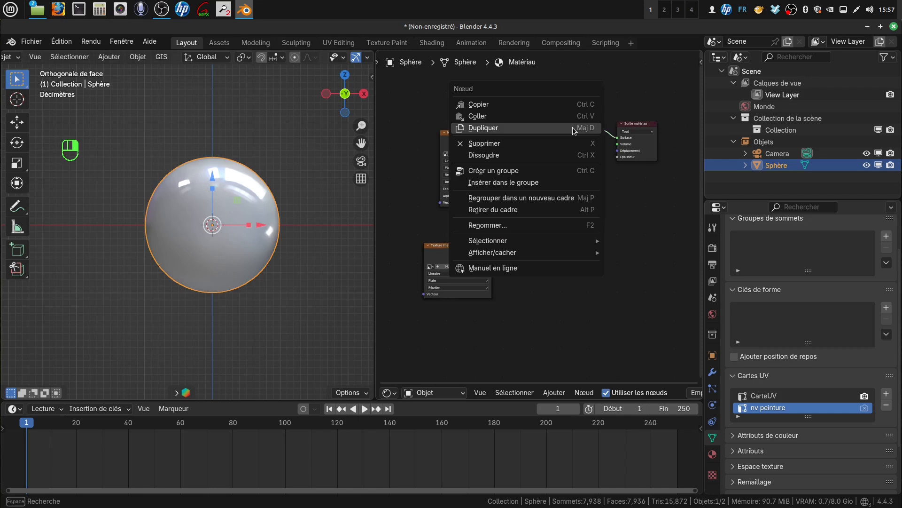
{"action": "left_click", "coordinate": [573, 128]}
{"action": "left_click", "coordinate": [564, 246]}
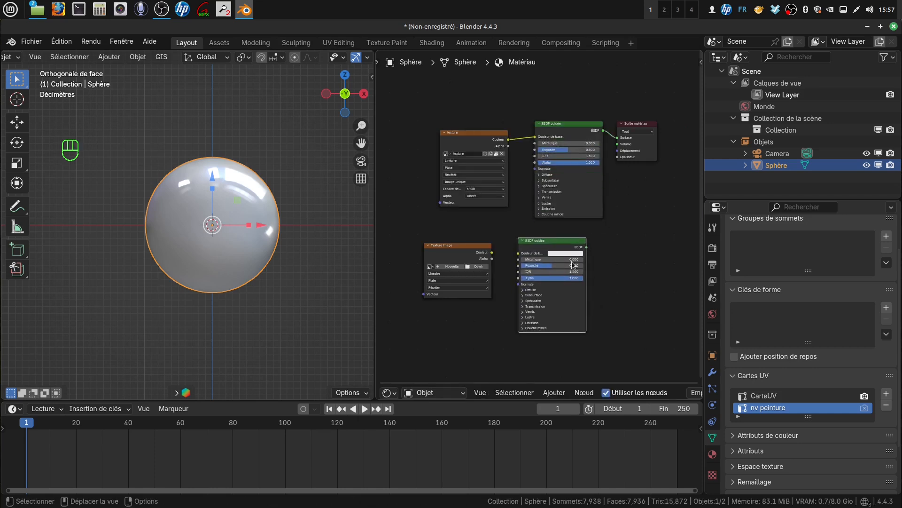
{"action": "left_click_drag", "start_coordinate": [491, 252], "coordinate": [518, 253]}
- Add a UV Map node beside the painted texture node and place a duplicate of it beside the empty image node
{"action": "middle_click_drag", "start_coordinate": [461, 238], "coordinate": [556, 257]}
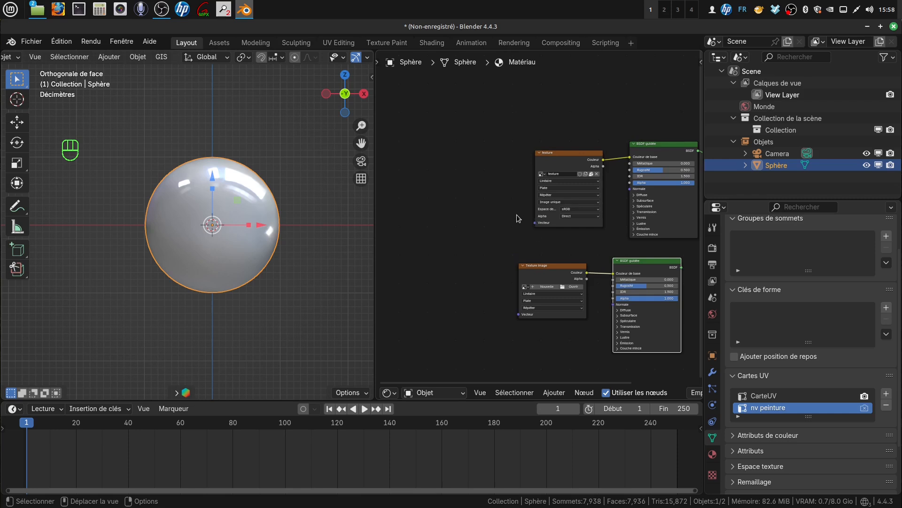
{"action": "middle_click_drag", "start_coordinate": [501, 204], "coordinate": [491, 202]}
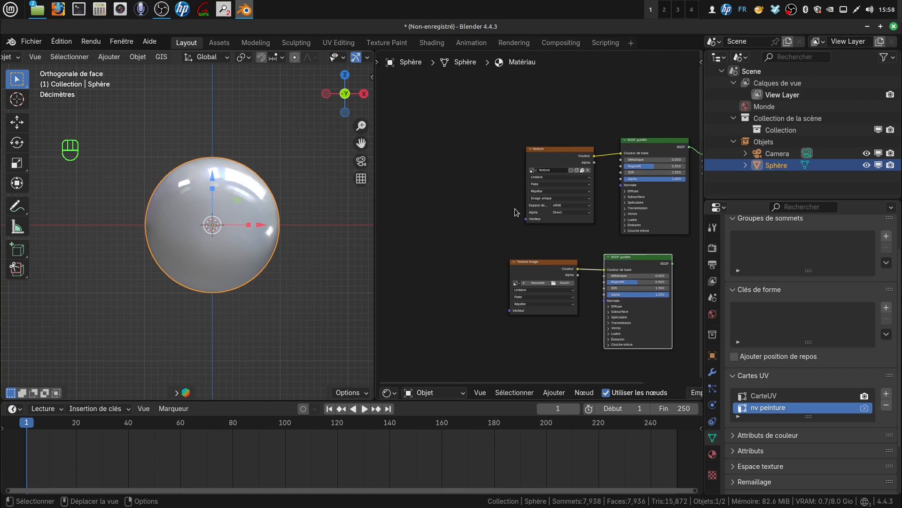
{"action": "left_click", "coordinate": [556, 393]}
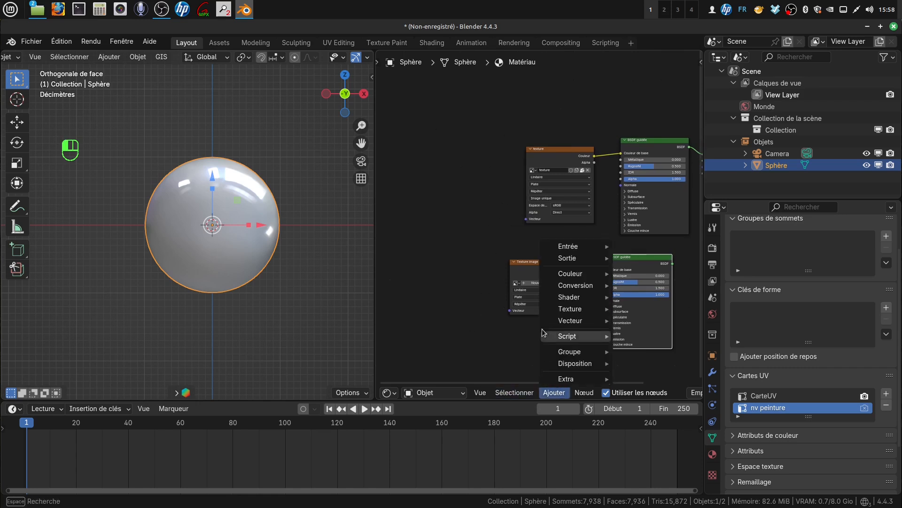
{"action": "mouse_move", "coordinate": [567, 247]}
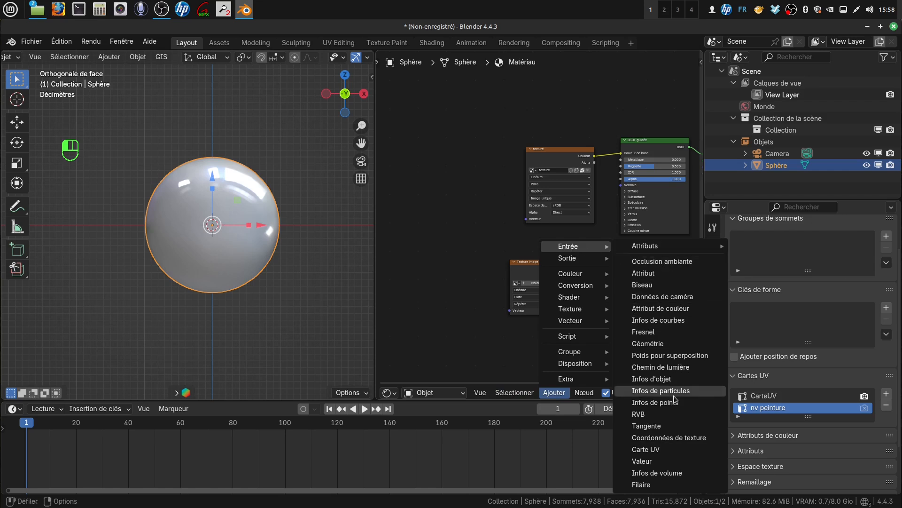
{"action": "left_click", "coordinate": [670, 450]}
{"action": "left_click", "coordinate": [449, 159]}
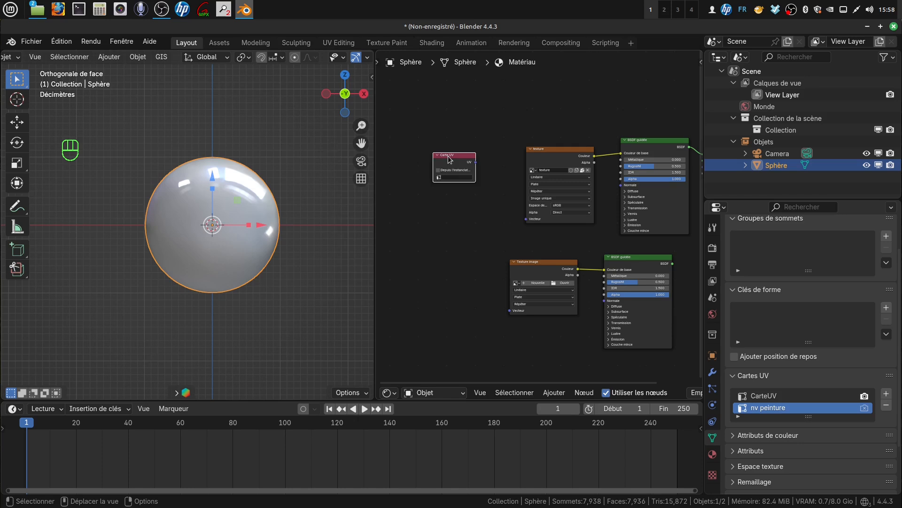
{"action": "right_click", "coordinate": [449, 160]}
{"action": "left_click", "coordinate": [447, 156]}
{"action": "left_click", "coordinate": [450, 264]}
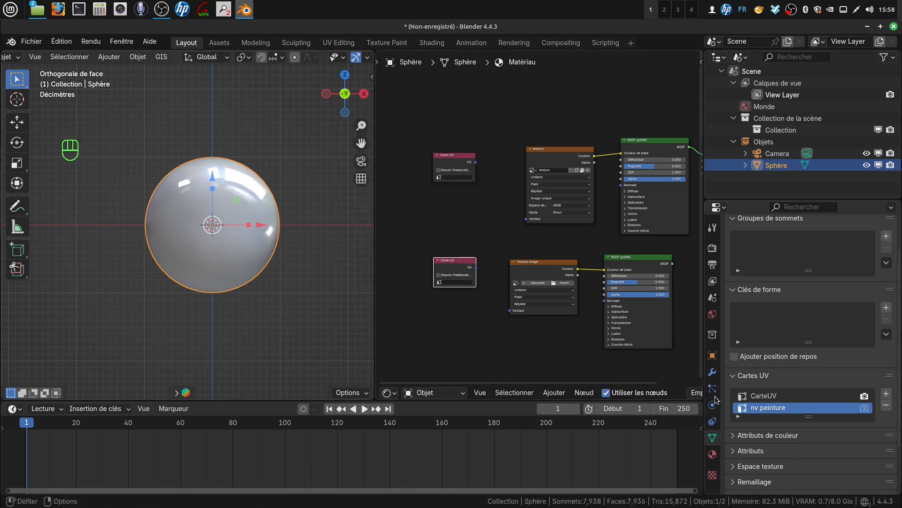
- Feed the painted texture's vector input from the upper UV Map node set to CarteUV, and display the sphere in rendered shading
{"action": "scroll", "coordinate": [484, 210], "scroll_direction": "up", "scroll_amount": 2}
{"action": "middle_click_drag", "start_coordinate": [486, 212], "coordinate": [529, 228]}
{"action": "left_click", "coordinate": [491, 198]}
{"action": "left_click", "coordinate": [493, 205]}
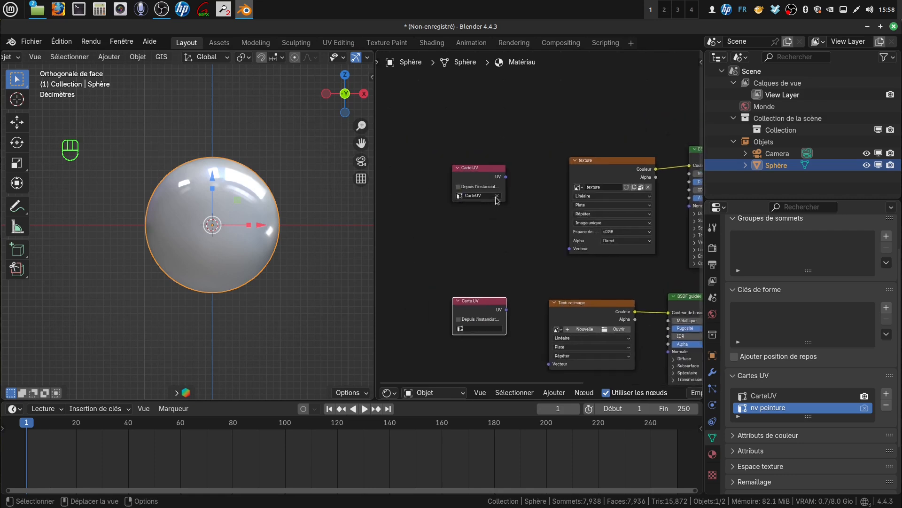
{"action": "left_click_drag", "start_coordinate": [505, 177], "coordinate": [570, 249]}
{"action": "scroll", "coordinate": [343, 59], "scroll_direction": "down", "scroll_amount": 5}
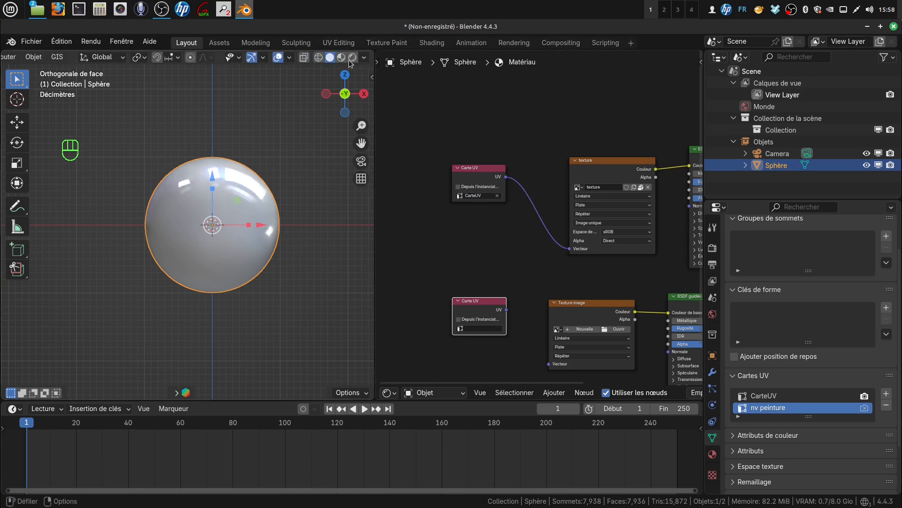
{"action": "left_click", "coordinate": [353, 57]}
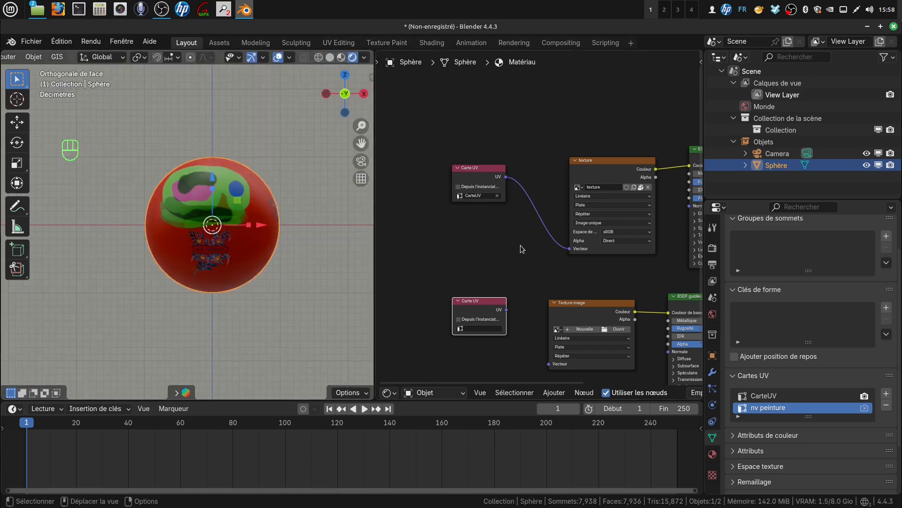
- Connect the lower UV Map node to the empty image node's vector input and set its map to nv peinture
{"action": "middle_click_drag", "start_coordinate": [521, 245], "coordinate": [516, 208]}
{"action": "scroll", "coordinate": [414, 241], "scroll_direction": "down", "scroll_amount": 2}
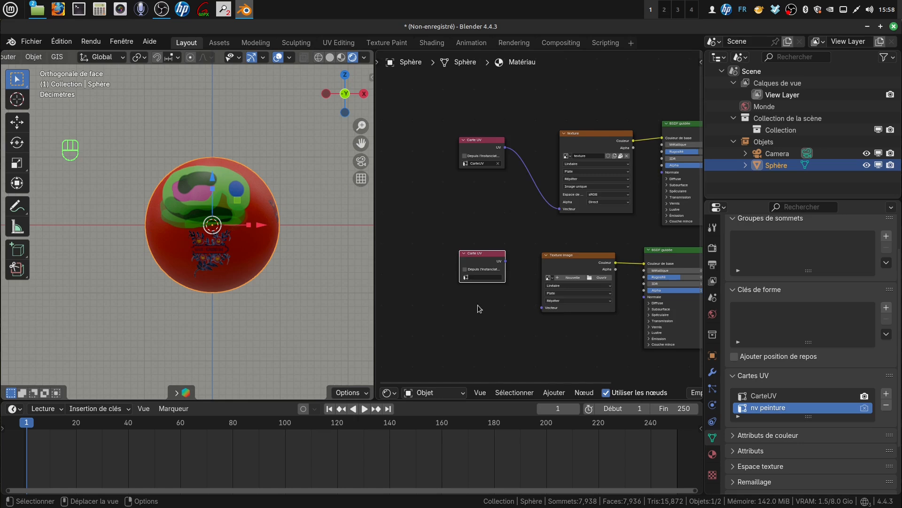
{"action": "middle_click_drag", "start_coordinate": [477, 306], "coordinate": [503, 294]}
{"action": "scroll", "coordinate": [455, 292], "scroll_direction": "up", "scroll_amount": 1}
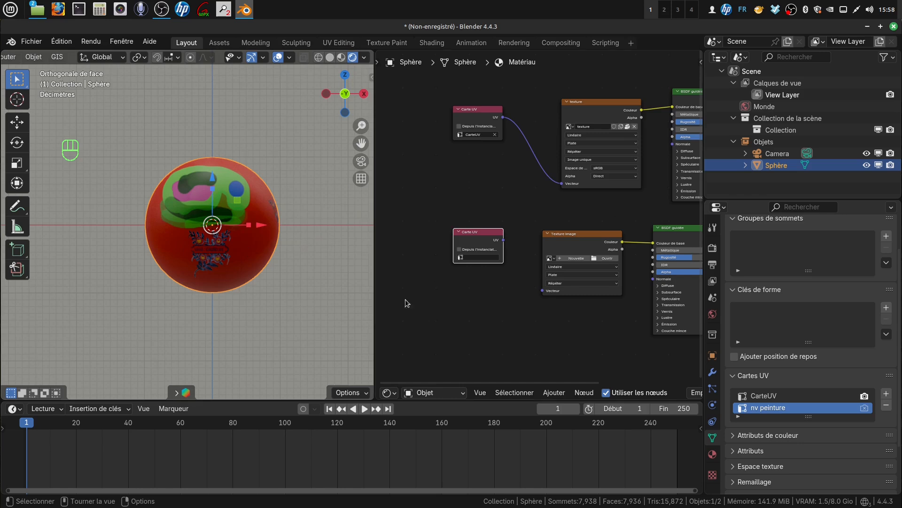
{"action": "middle_click_drag", "start_coordinate": [463, 308], "coordinate": [439, 306]}
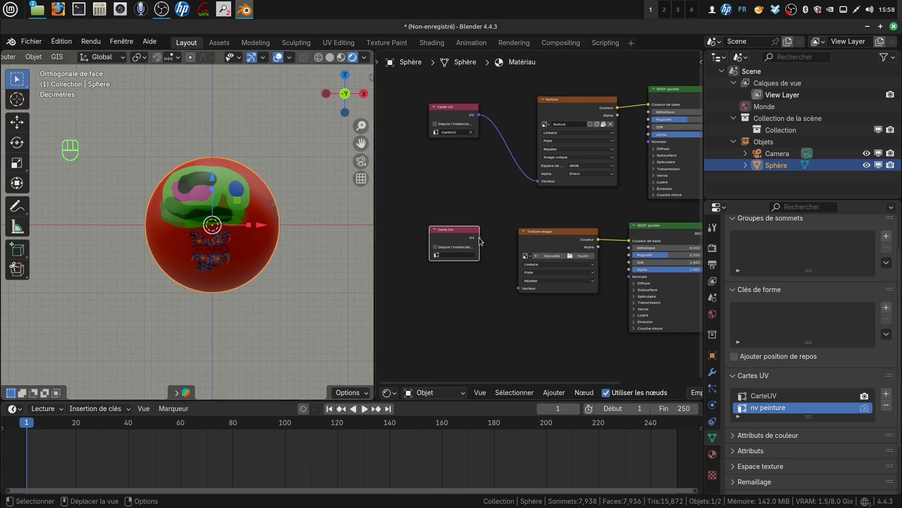
{"action": "left_click_drag", "start_coordinate": [479, 237], "coordinate": [519, 288]}
{"action": "left_click", "coordinate": [459, 256]}
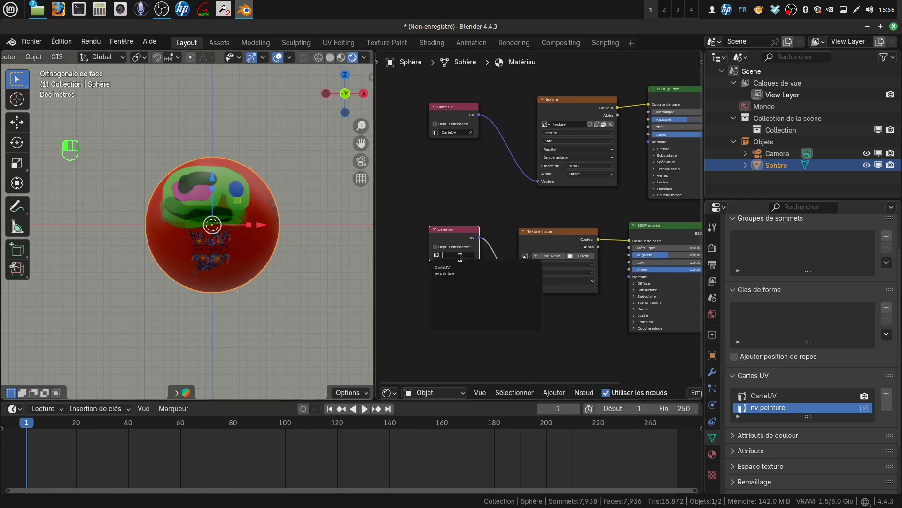
{"action": "left_click", "coordinate": [467, 277]}
{"action": "scroll", "coordinate": [460, 295], "scroll_direction": "up", "scroll_amount": 4}
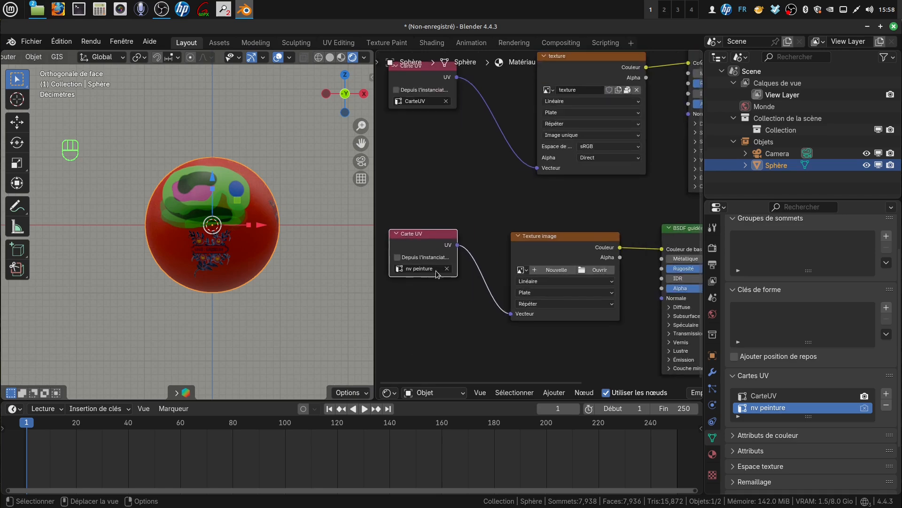
{"action": "scroll", "coordinate": [463, 306], "scroll_direction": "down", "scroll_amount": 4}
{"action": "middle_click_drag", "start_coordinate": [524, 331], "coordinate": [484, 315]}
{"action": "scroll", "coordinate": [517, 313], "scroll_direction": "up", "scroll_amount": 4}
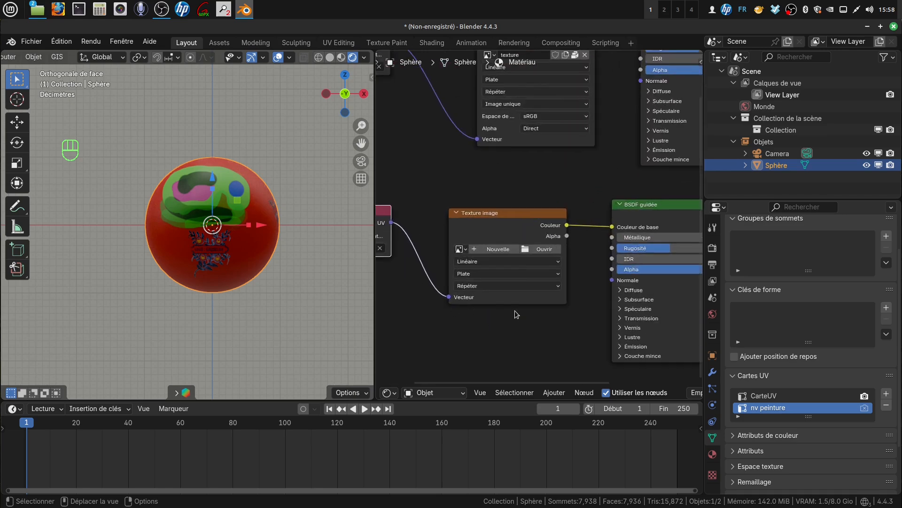
{"action": "left_click", "coordinate": [526, 252]}
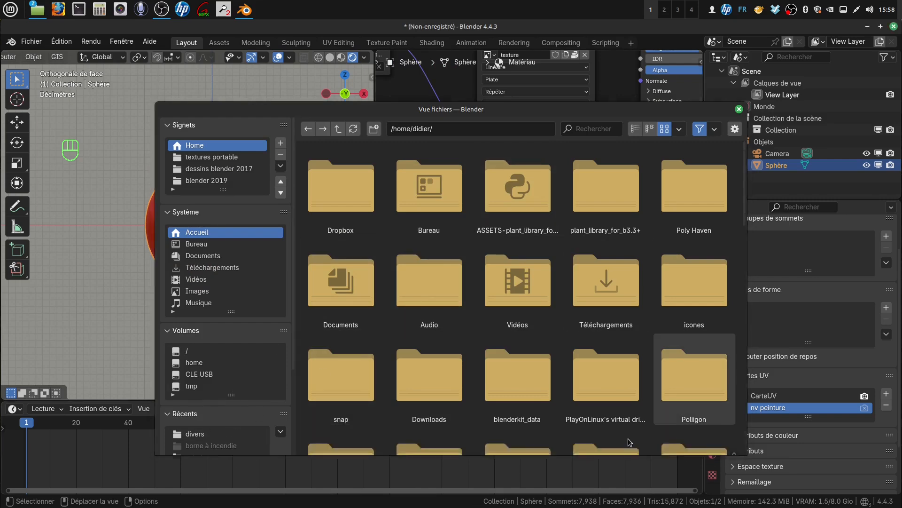
{"action": "left_click", "coordinate": [642, 447]}
- Start a new blank 1024 × 1024 px image in the lower image texture node and name it nv texture
{"action": "left_click", "coordinate": [498, 250]}
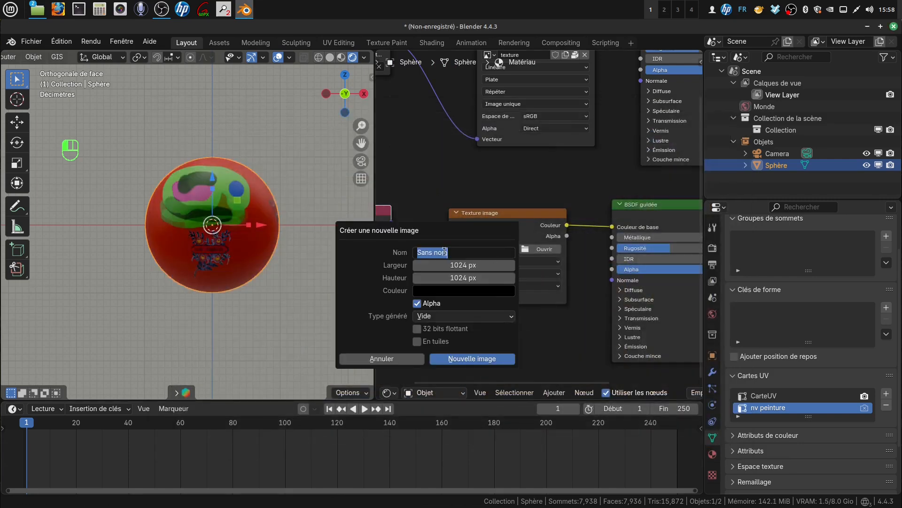
{"action": "left_click", "coordinate": [458, 251]}
{"action": "key", "text": "BackSpace"}
{"action": "key", "text": "BackSpace"}
{"action": "key", "text": "BackSpace"}
{"action": "key", "text": "BackSpace"}
{"action": "key", "text": "BackSpace"}
{"action": "key", "text": "BackSpace"}
{"action": "key", "text": "BackSpace"}
{"action": "key", "text": "Return"}
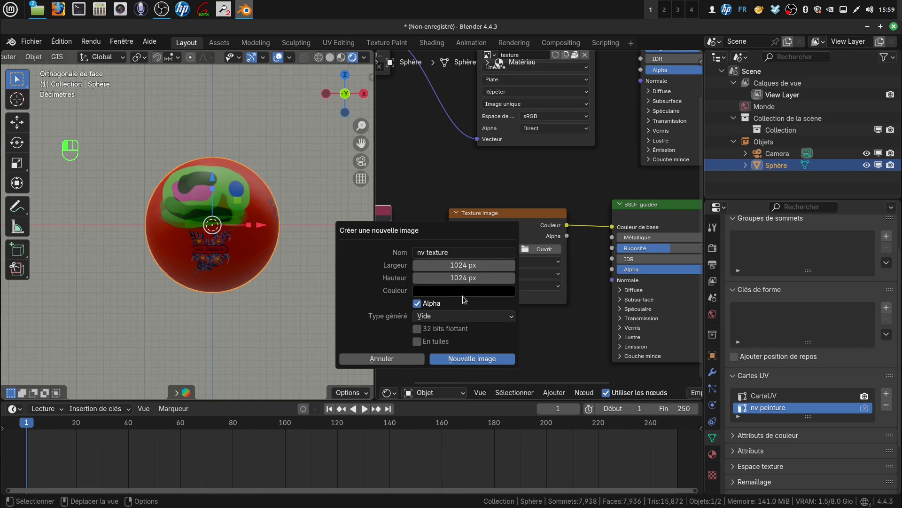
- Lower the new image's fill colour alpha to full transparency and create the image
{"action": "left_click", "coordinate": [467, 291]}
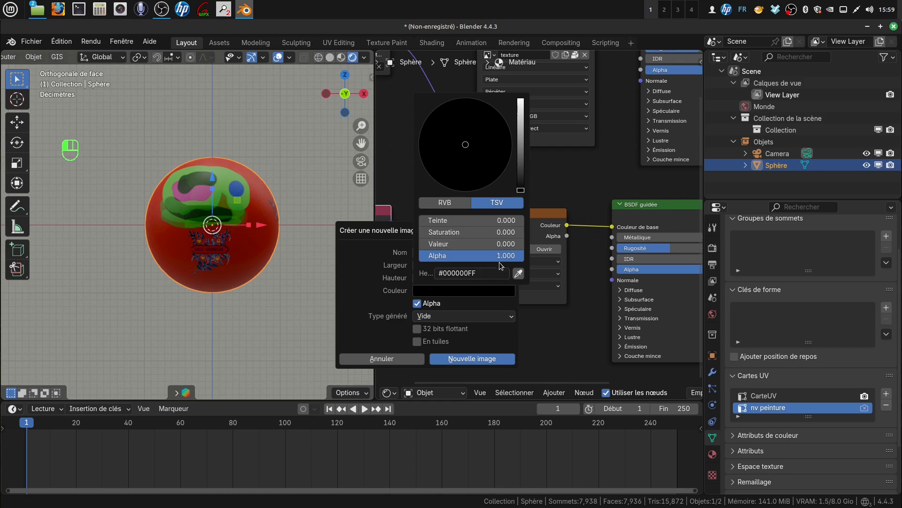
{"action": "left_click_drag", "start_coordinate": [470, 255], "coordinate": [419, 255]}
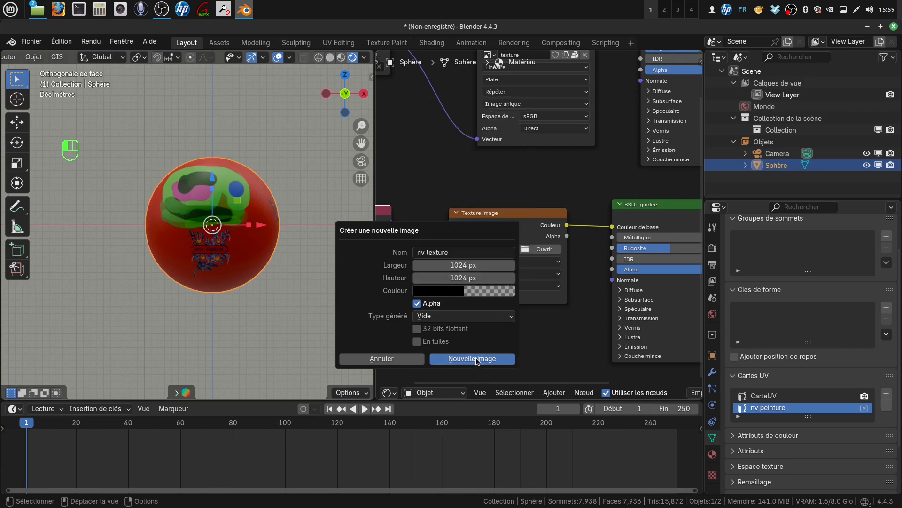
{"action": "left_click", "coordinate": [473, 360]}
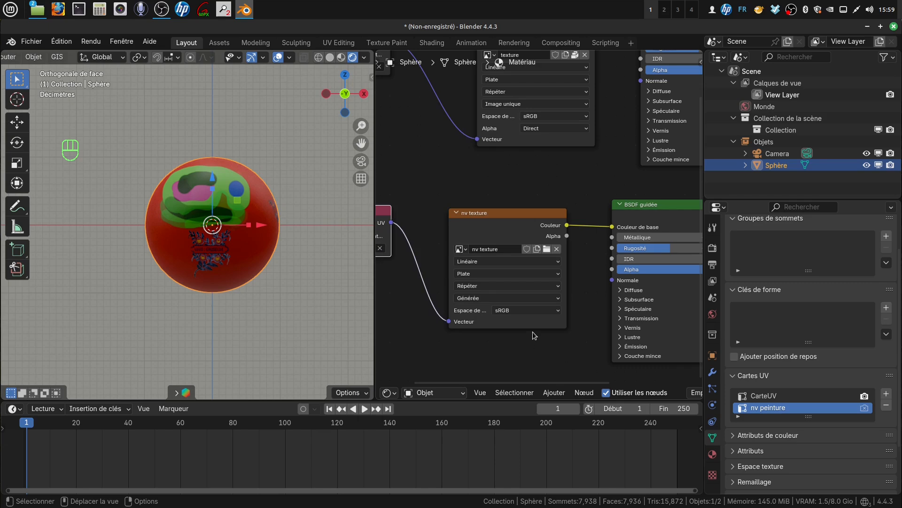
- Move the Material Output node farther from the two Principled BSDF nodes to make room between them
{"action": "scroll", "coordinate": [532, 332], "scroll_direction": "down", "scroll_amount": 2}
{"action": "middle_click_drag", "start_coordinate": [517, 327], "coordinate": [411, 344]}
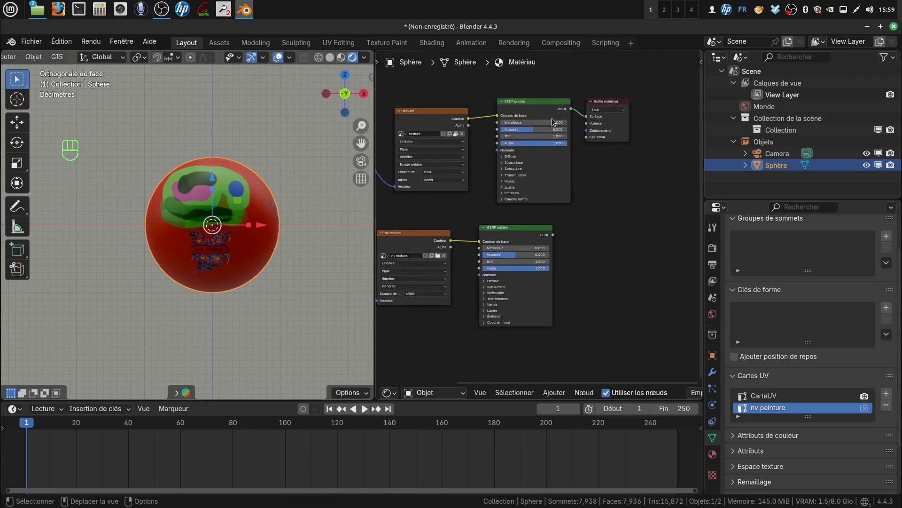
{"action": "left_click_drag", "start_coordinate": [610, 102], "coordinate": [666, 189]}
{"action": "middle_click_drag", "start_coordinate": [606, 252], "coordinate": [545, 211]}
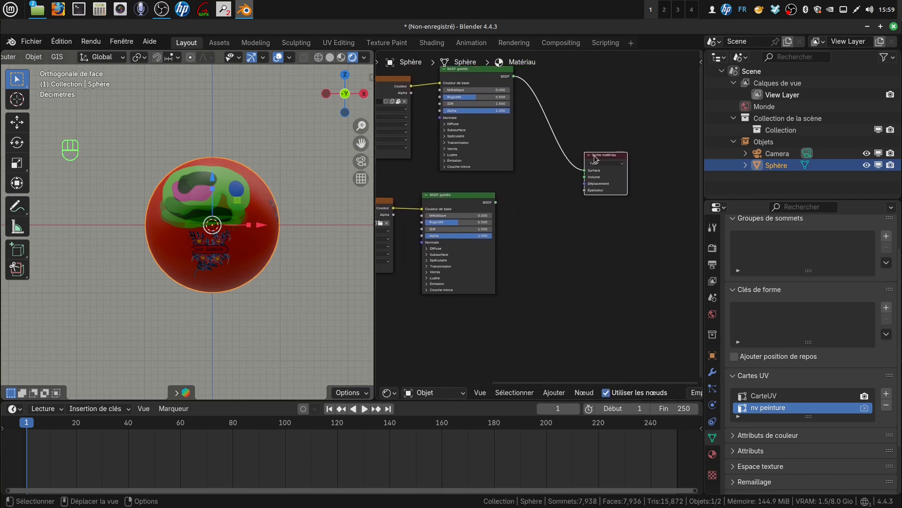
{"action": "left_click_drag", "start_coordinate": [595, 159], "coordinate": [651, 176]}
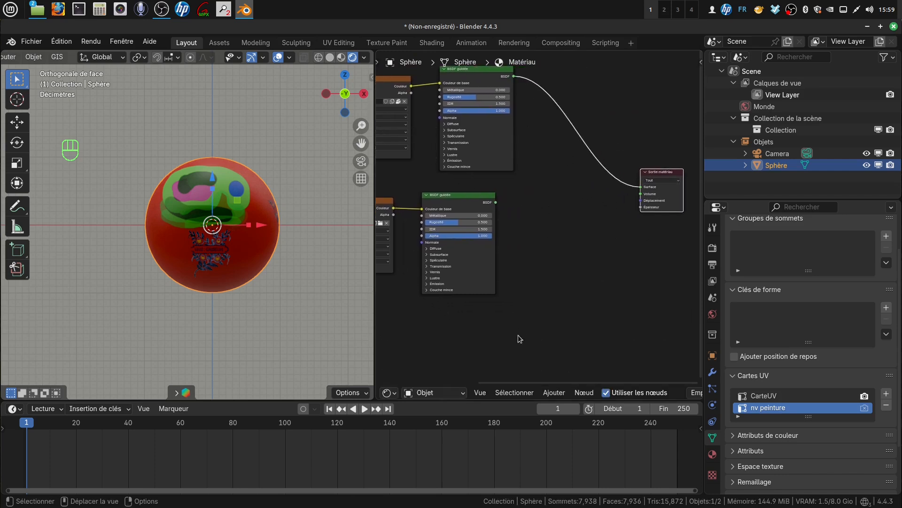
- Insert a Mix Shader node on the link between the upper Principled BSDF and the Material Output
{"action": "left_click", "coordinate": [554, 393]}
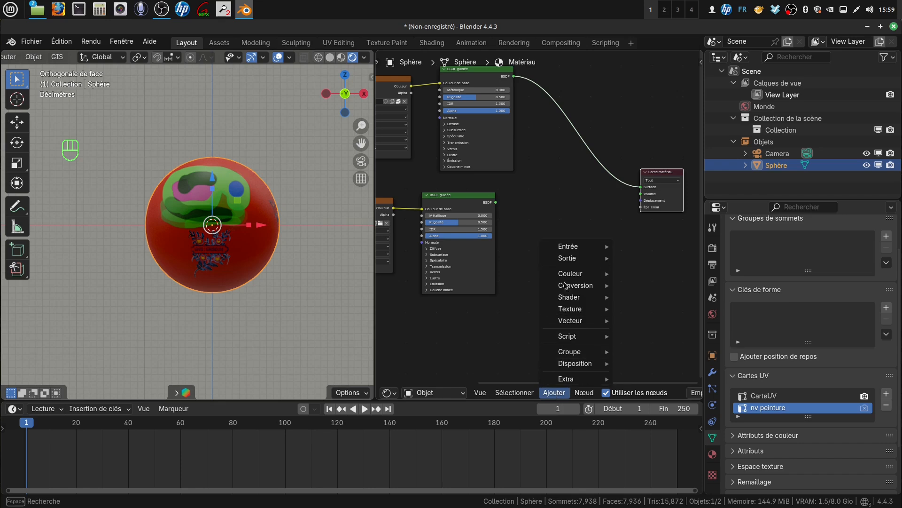
{"action": "mouse_move", "coordinate": [580, 272]}
{"action": "mouse_move", "coordinate": [581, 299]}
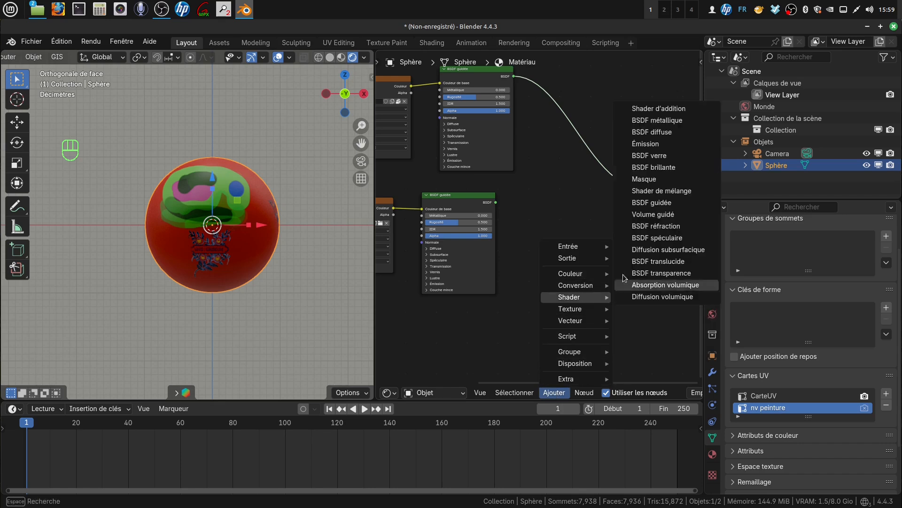
{"action": "left_click", "coordinate": [657, 192]}
{"action": "left_click", "coordinate": [588, 207]}
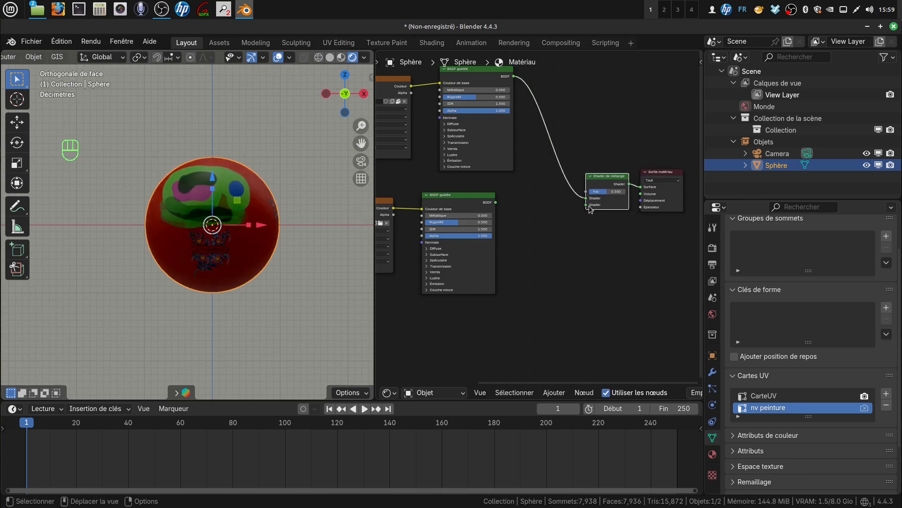
- Connect the lower Principled BSDF to the Mix Shader's second shader input and the nv texture alpha to its factor
{"action": "scroll", "coordinate": [534, 256], "scroll_direction": "up", "scroll_amount": 1}
{"action": "middle_click_drag", "start_coordinate": [534, 260], "coordinate": [586, 283]}
{"action": "left_click_drag", "start_coordinate": [545, 224], "coordinate": [640, 227]}
{"action": "left_click_drag", "start_coordinate": [517, 216], "coordinate": [524, 240]}
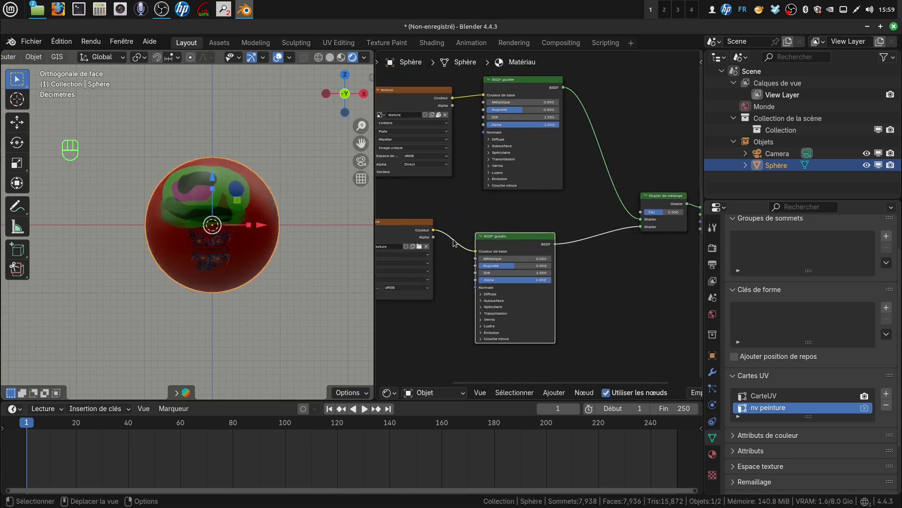
{"action": "left_click_drag", "start_coordinate": [434, 237], "coordinate": [637, 214]}
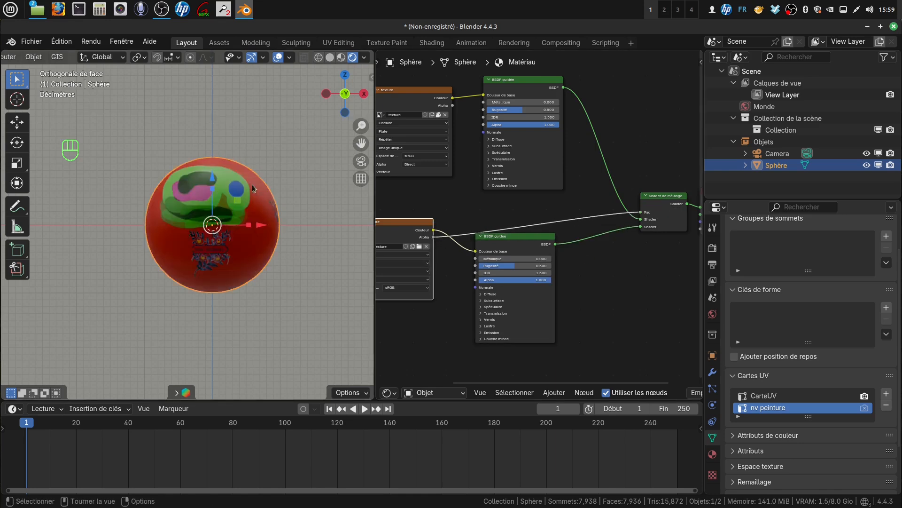
- Switch to the Texture Paint workspace and display the sphere in material preview shading
{"action": "middle_click_drag", "start_coordinate": [218, 252], "coordinate": [334, 302]}
{"action": "scroll", "coordinate": [333, 301], "scroll_direction": "down", "scroll_amount": 3}
{"action": "middle_click_drag", "start_coordinate": [436, 319], "coordinate": [569, 314]}
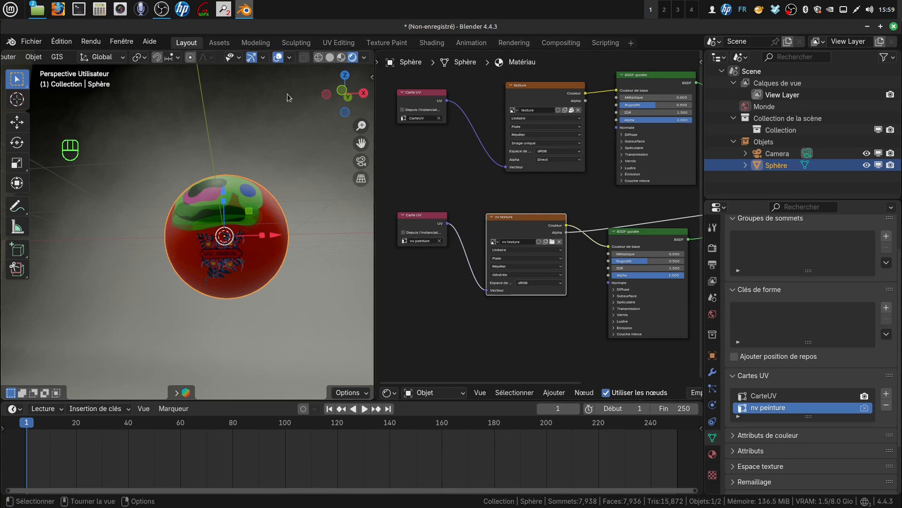
{"action": "left_click", "coordinate": [396, 43]}
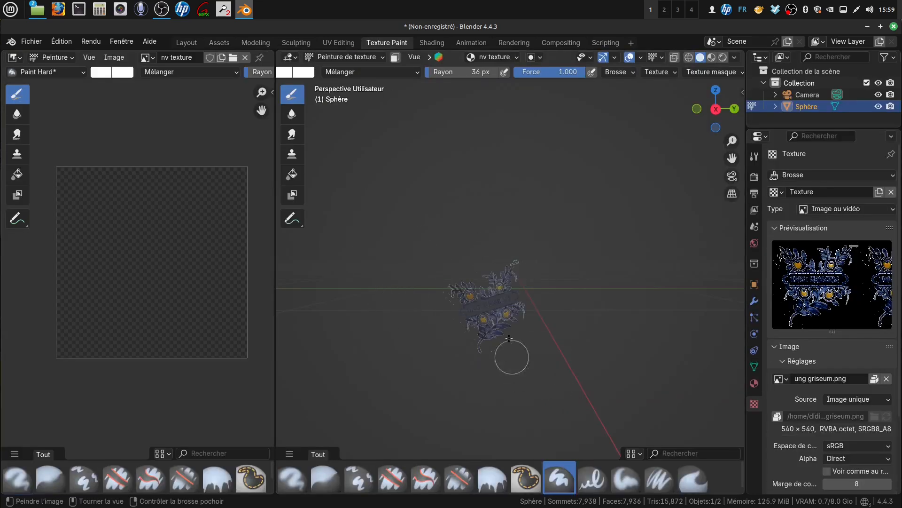
{"action": "key", "text": "KP_1"}
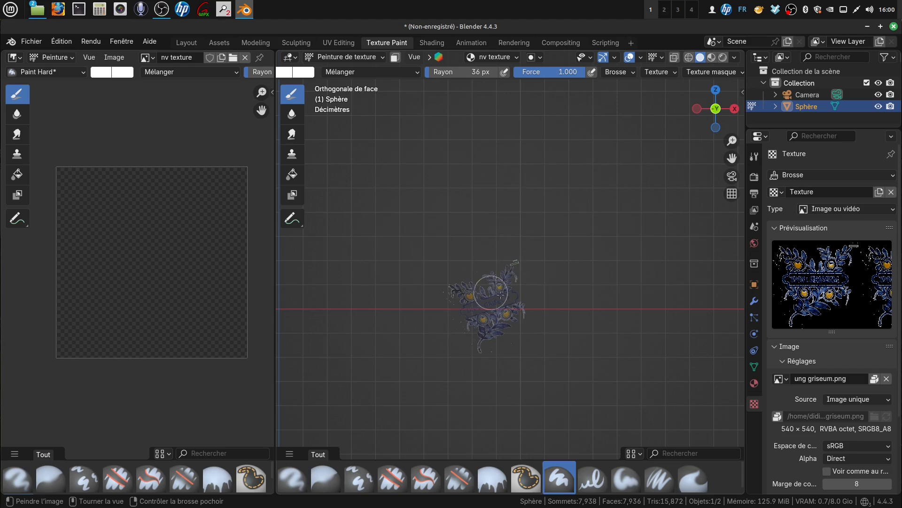
{"action": "left_click", "coordinate": [710, 58]}
{"action": "scroll", "coordinate": [525, 218], "scroll_direction": "down", "scroll_amount": 2}
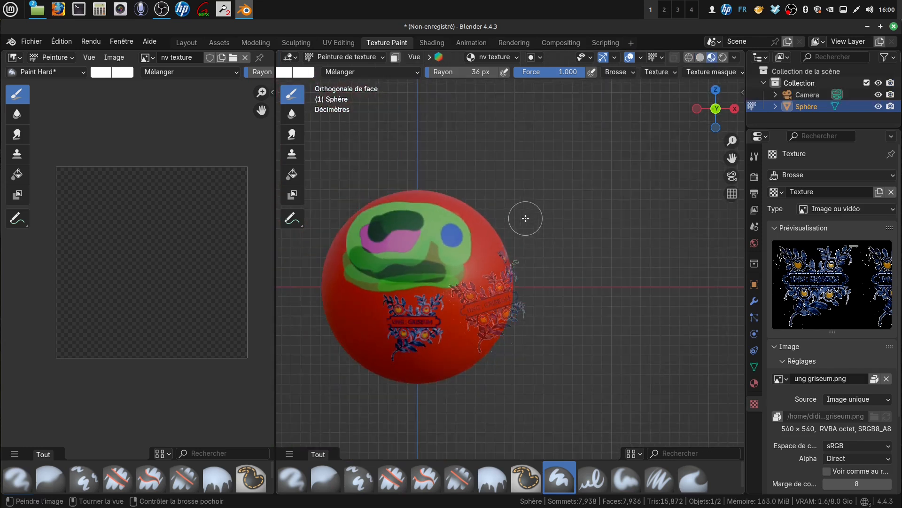
{"action": "mouse_move", "coordinate": [429, 238]}
{"action": "middle_mouse_down", "text": "shift"}
{"action": "mouse_move", "coordinate": [486, 232]}
{"action": "mouse_move", "coordinate": [448, 215]}
{"action": "middle_mouse_up", "text": "shift"}
{"action": "middle_click_drag", "start_coordinate": [511, 257], "coordinate": [368, 299]}
{"action": "key", "text": "ctrl+z"}
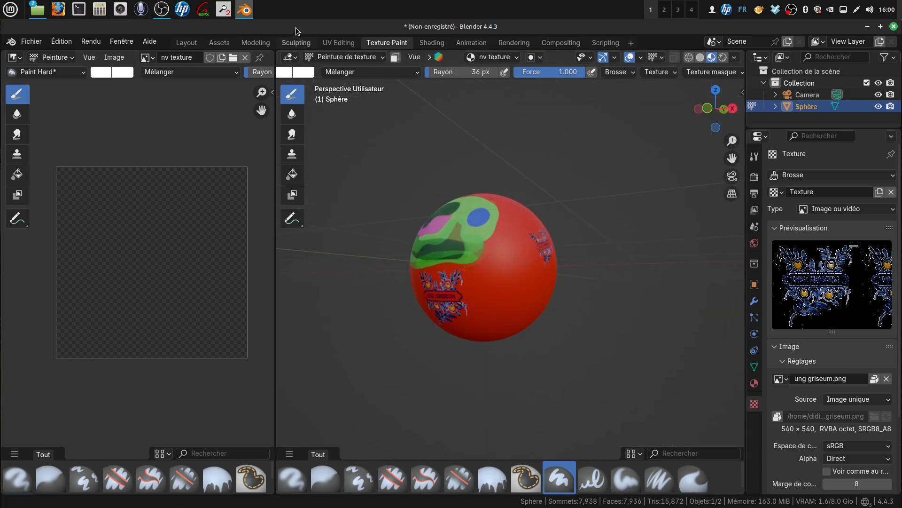
- Return to the Layout workspace, replace the shader editor with the UV editor, and put the sphere in edit mode
{"action": "left_click", "coordinate": [188, 47]}
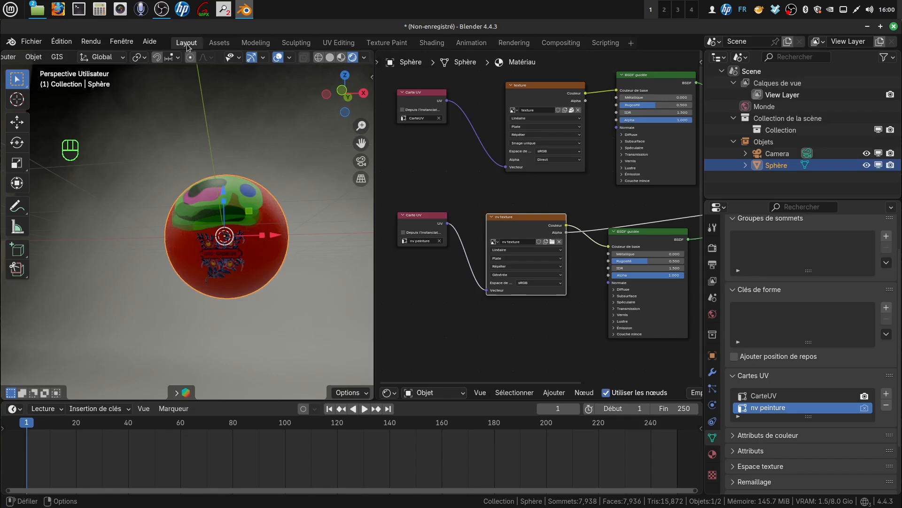
{"action": "left_click", "coordinate": [394, 397]}
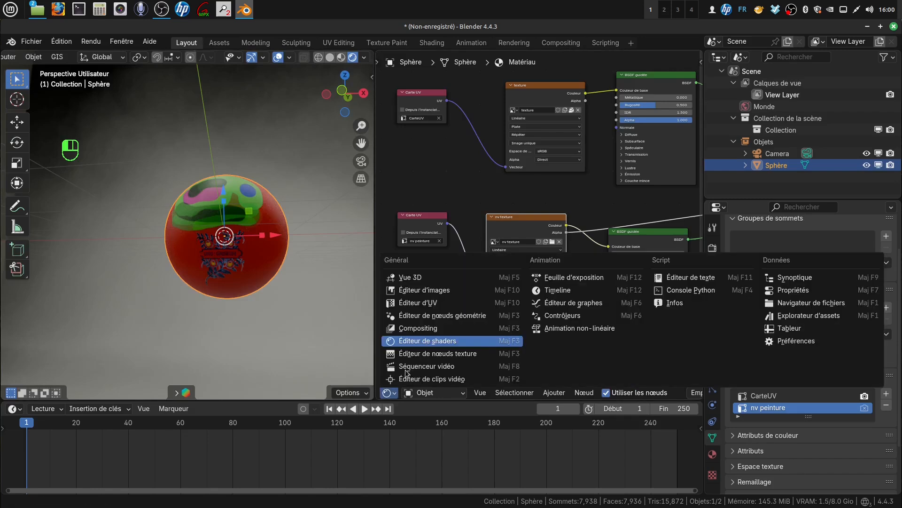
{"action": "left_click", "coordinate": [433, 303]}
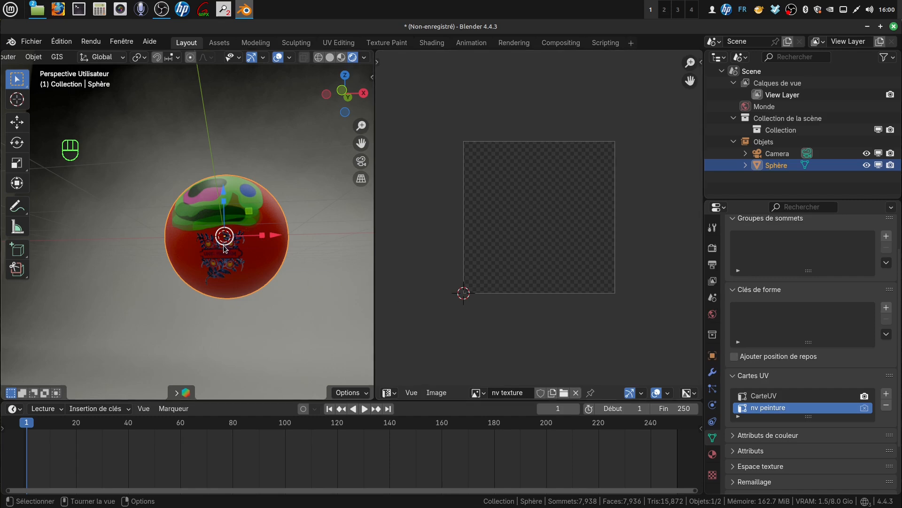
{"action": "key", "text": "Tab"}
{"action": "scroll", "coordinate": [616, 354], "scroll_direction": "down", "scroll_amount": 1}
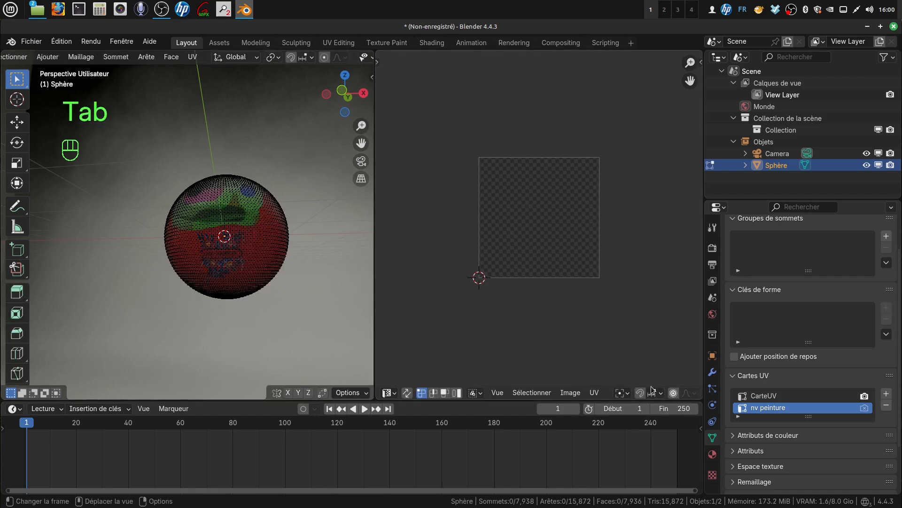
{"action": "scroll", "coordinate": [619, 394], "scroll_direction": "down", "scroll_amount": 4}
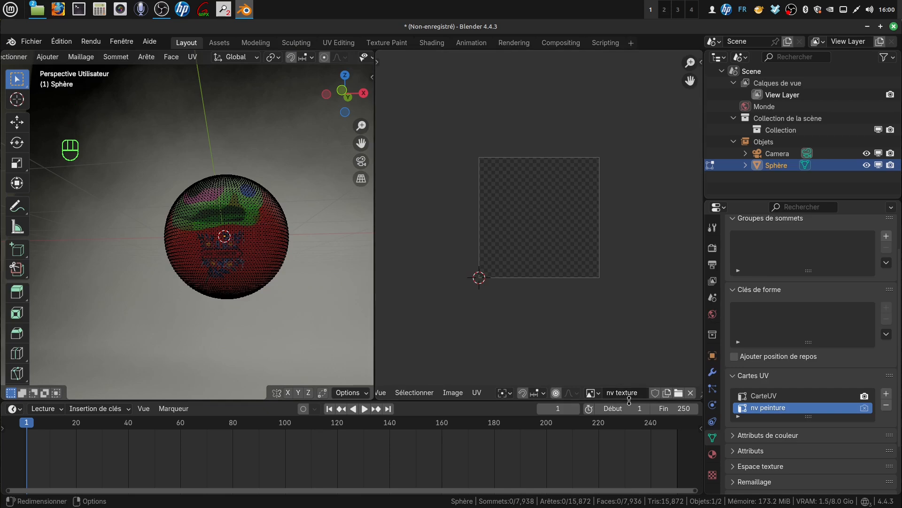
{"action": "scroll", "coordinate": [544, 256], "scroll_direction": "up", "scroll_amount": 3}
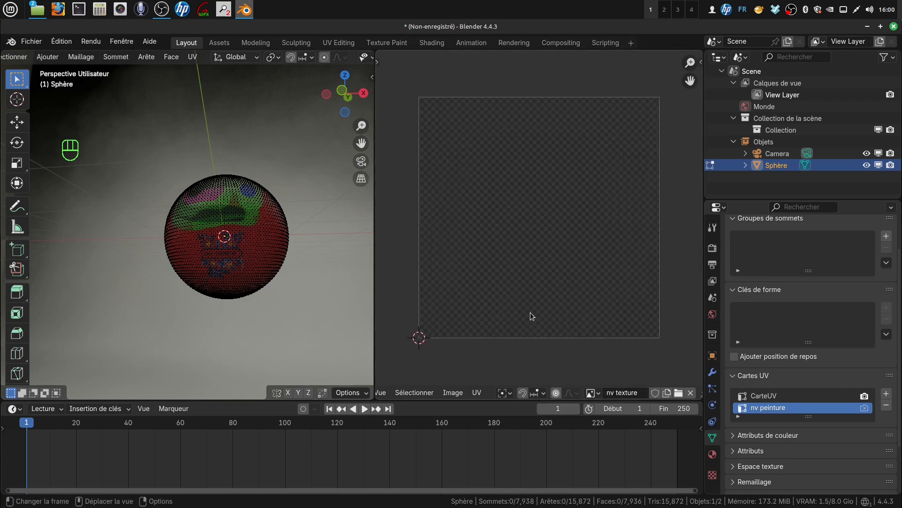
{"action": "scroll", "coordinate": [666, 397], "scroll_direction": "down", "scroll_amount": 3}
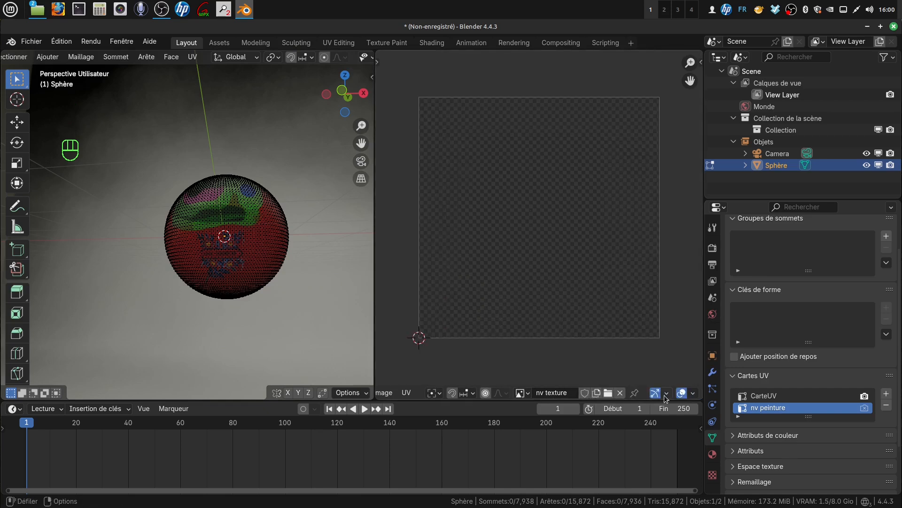
{"action": "scroll", "coordinate": [665, 398], "scroll_direction": "down", "scroll_amount": 4}
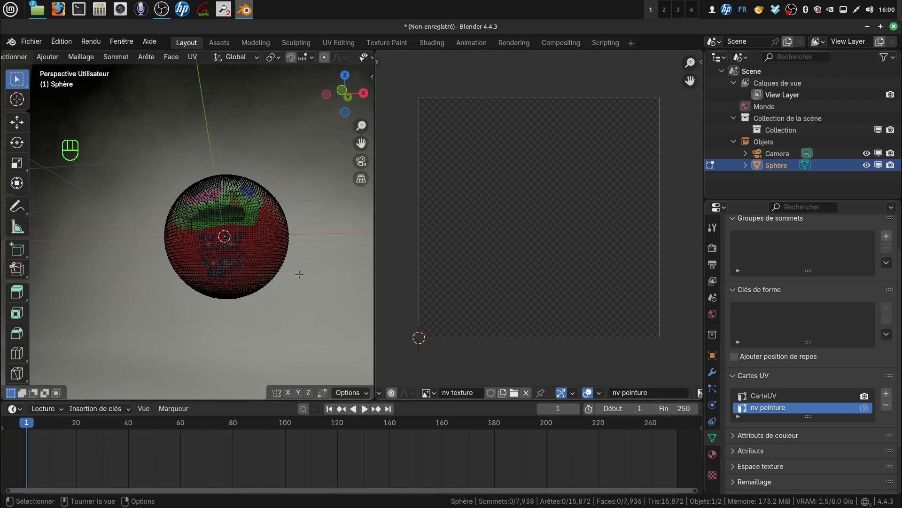
- Switch to edge selection and select a horizontal row of edges across the plain red area of the sphere as the patch's upper border
{"action": "middle_click_drag", "start_coordinate": [239, 232], "coordinate": [178, 215], "text": "shift"}
{"action": "middle_click_drag", "start_coordinate": [329, 237], "coordinate": [265, 234], "text": "shift"}
{"action": "scroll", "coordinate": [296, 252], "scroll_direction": "up", "scroll_amount": 2}
{"action": "scroll", "coordinate": [269, 248], "scroll_direction": "up", "scroll_amount": 2}
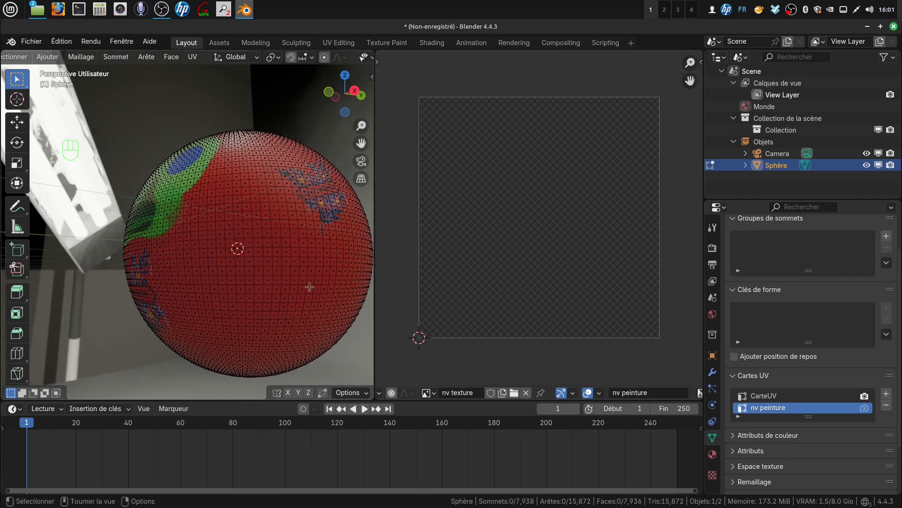
{"action": "middle_click_drag", "start_coordinate": [251, 296], "coordinate": [253, 278], "text": "shift"}
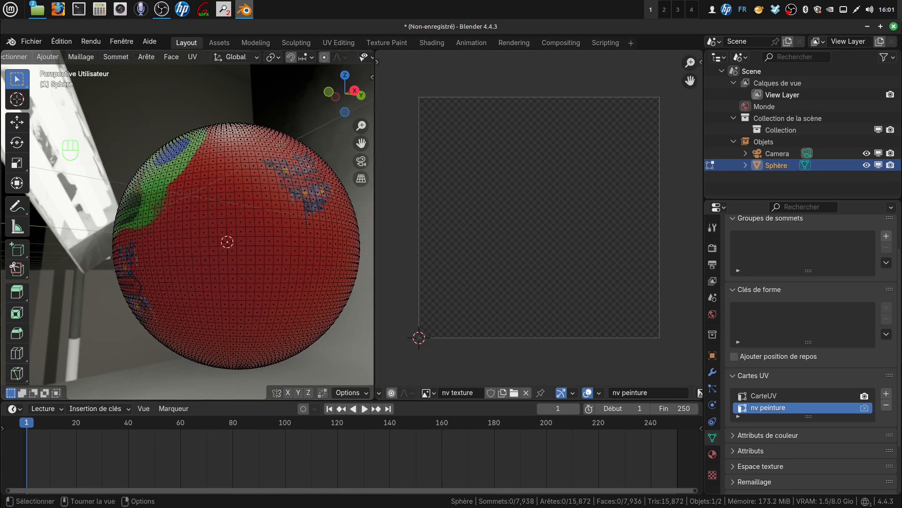
{"action": "middle_click_drag", "start_coordinate": [274, 235], "coordinate": [271, 239]}
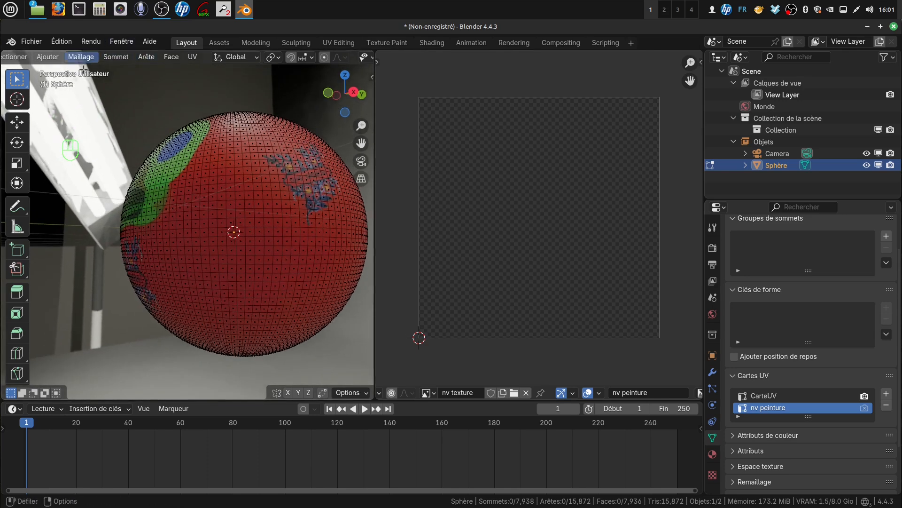
{"action": "key", "text": "Tab"}
{"action": "key", "text": "Tab"}
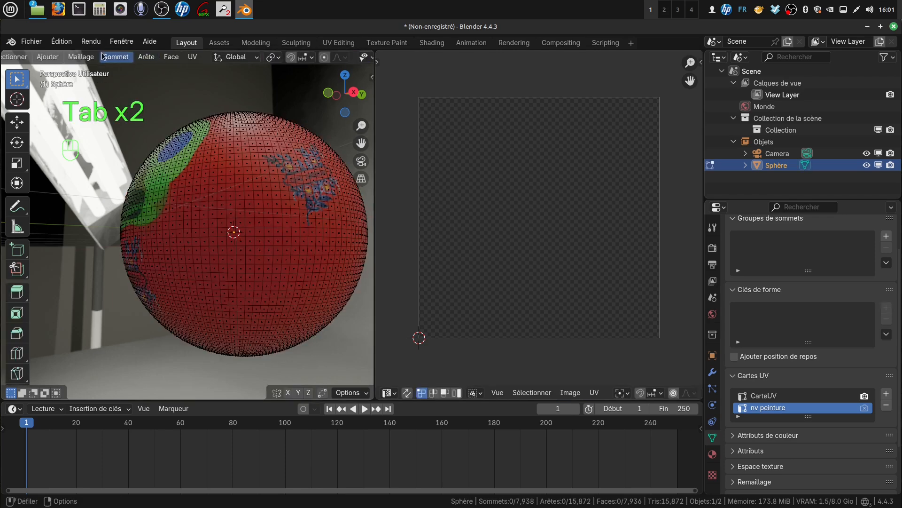
{"action": "scroll", "coordinate": [106, 60], "scroll_direction": "up", "scroll_amount": 4}
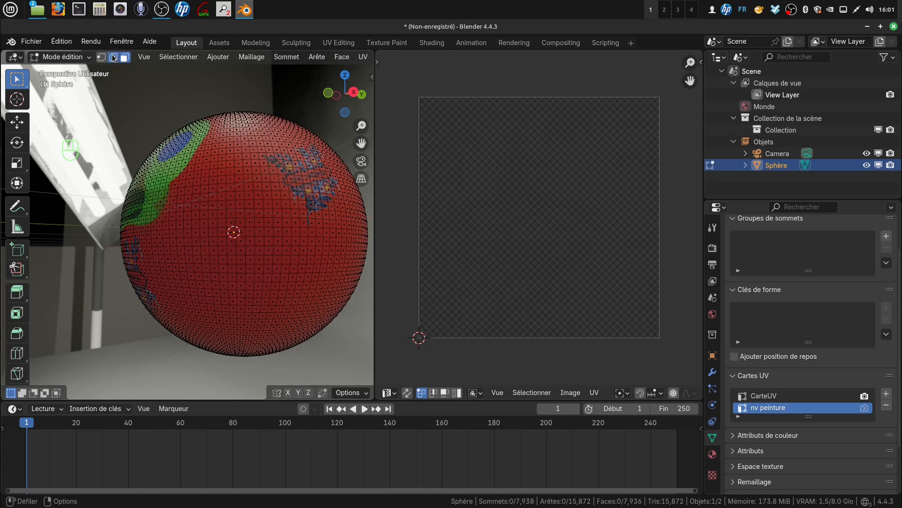
{"action": "left_click", "coordinate": [113, 57]}
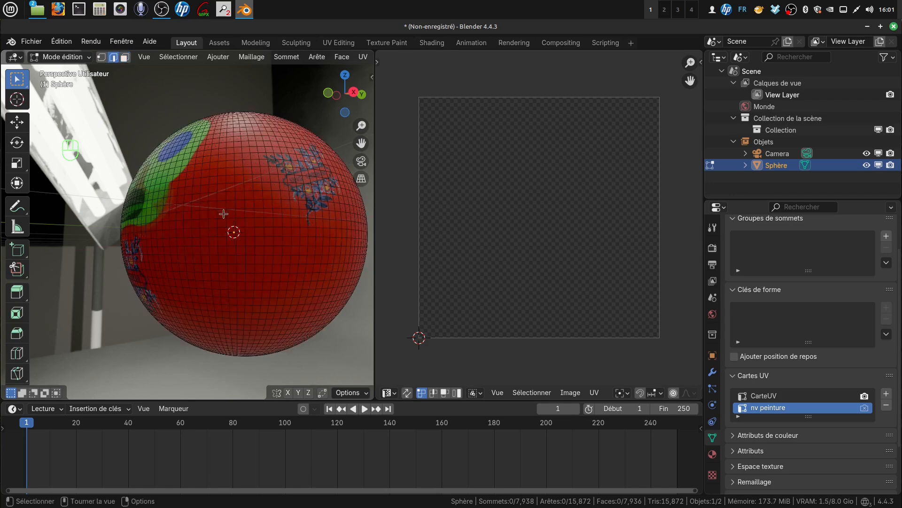
{"action": "left_click", "coordinate": [194, 210]}
{"action": "key", "text": "shift"}
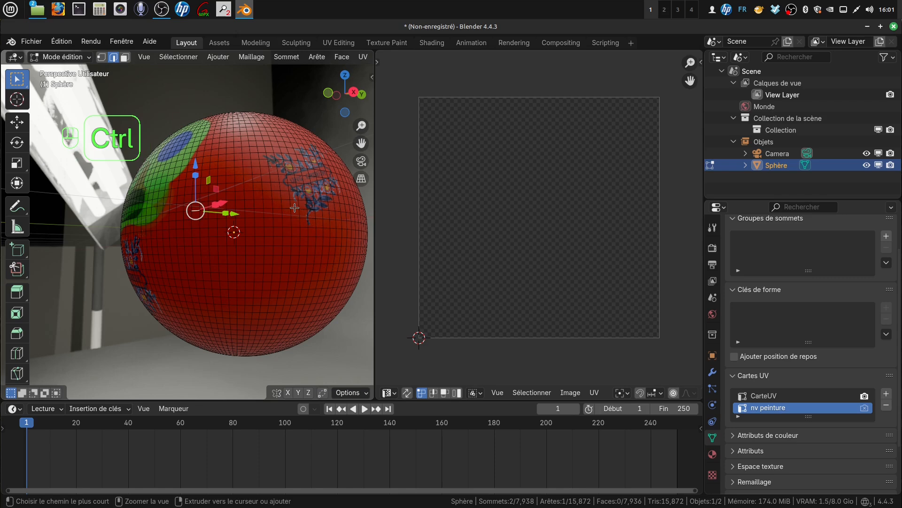
{"action": "left_click", "coordinate": [295, 208], "text": "ctrl"}
{"action": "left_click", "coordinate": [299, 215], "text": "shift"}
- Extend the edge selection down, across and back up to close a roughly square outline on the sphere's red area
{"action": "key", "text": "ctrl"}
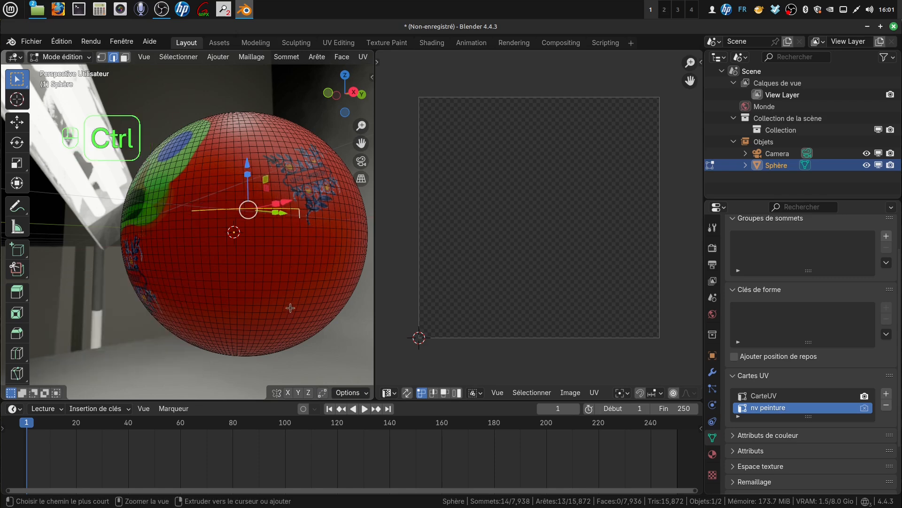
{"action": "left_click", "coordinate": [290, 307], "text": "ctrl"}
{"action": "key", "text": "shift"}
{"action": "left_click", "coordinate": [284, 312], "text": "shift"}
{"action": "middle_click_drag", "start_coordinate": [291, 288], "coordinate": [323, 288], "text": "shift"}
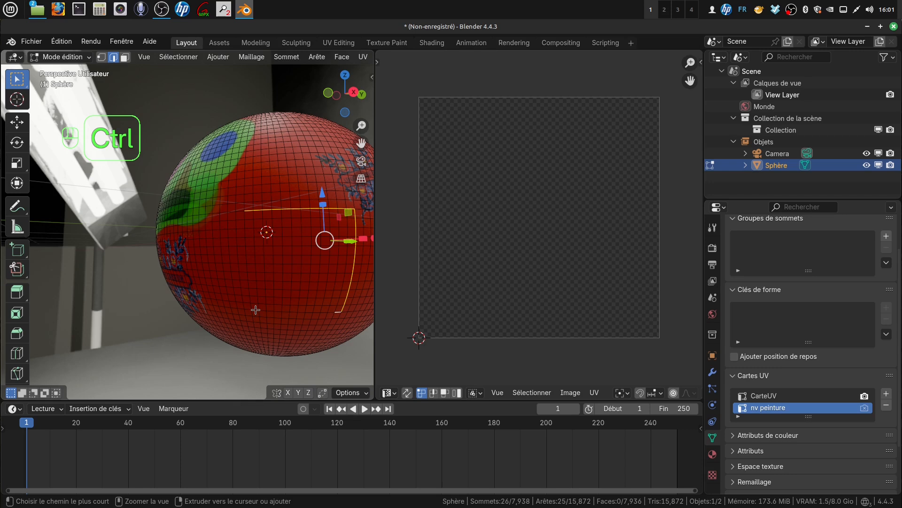
{"action": "left_click", "coordinate": [256, 309], "text": "ctrl"}
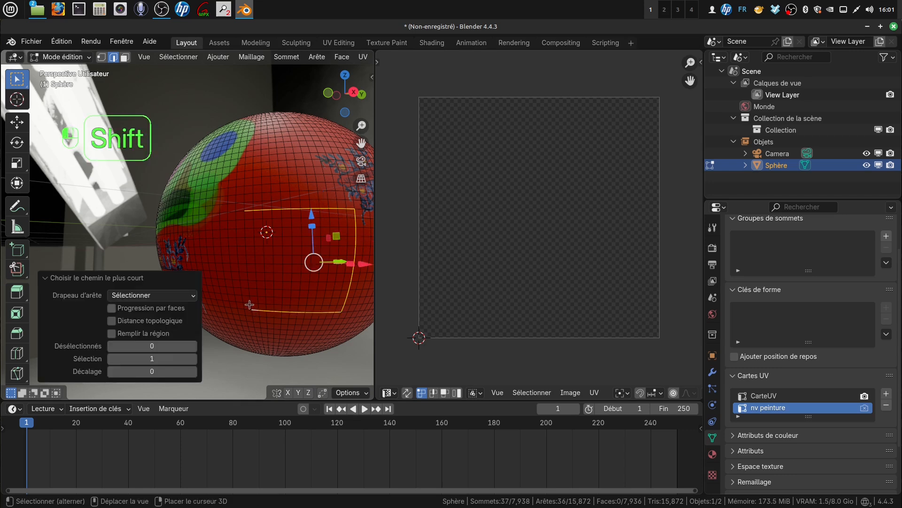
{"action": "left_click", "coordinate": [252, 238], "text": "shift"}
{"action": "key", "text": "ctrl"}
{"action": "left_click", "coordinate": [244, 217], "text": "ctrl"}
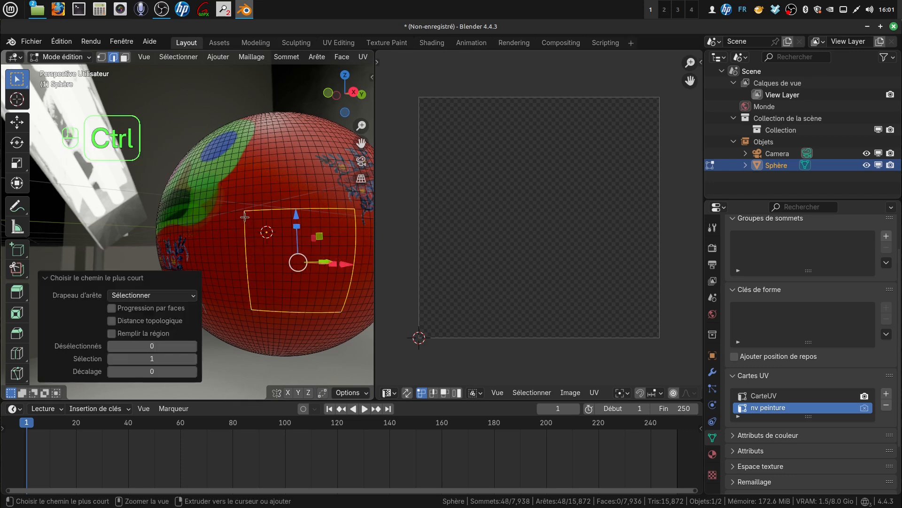
{"action": "mouse_move", "coordinate": [296, 252]}
{"action": "middle_mouse_down", "text": "shift"}
{"action": "mouse_move", "coordinate": [263, 245]}
{"action": "mouse_move", "coordinate": [284, 243]}
{"action": "middle_mouse_up", "text": "shift"}
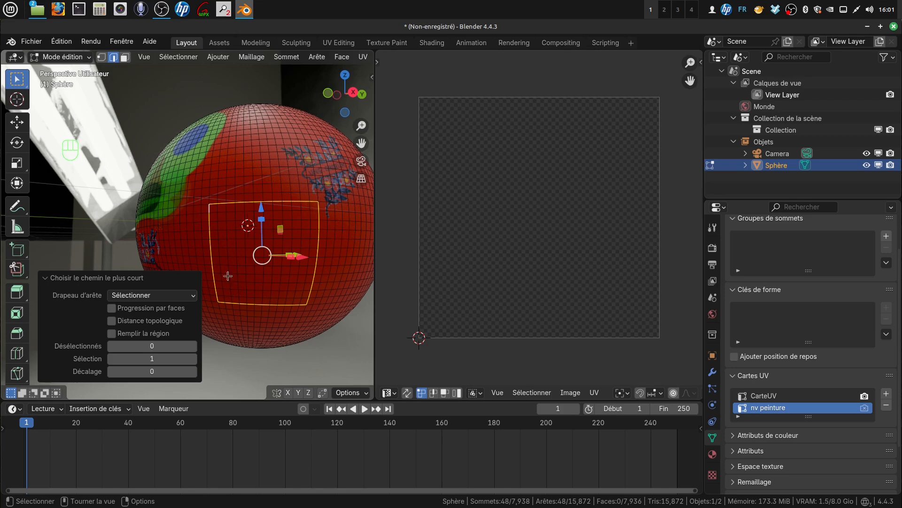
- Mark the selected square edge outline on the sphere as a UV seam
{"action": "middle_click_drag", "start_coordinate": [267, 250], "coordinate": [260, 253]}
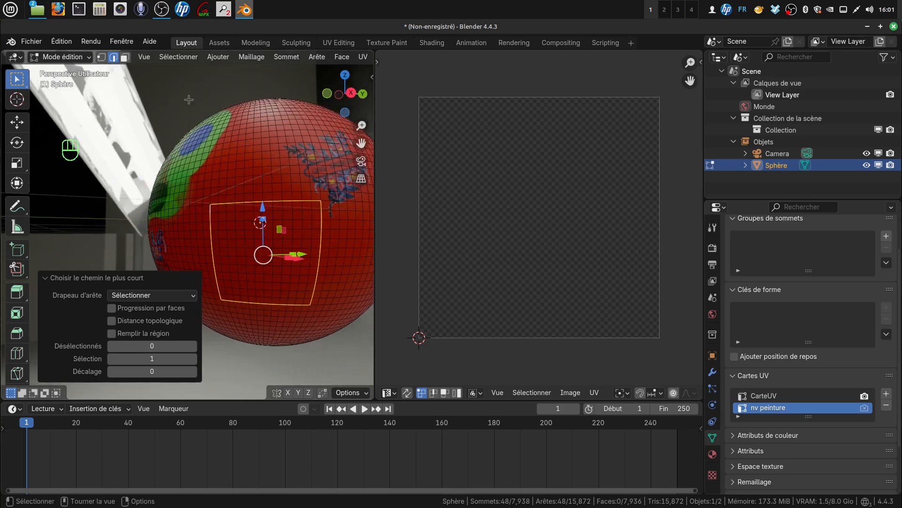
{"action": "key", "text": "ctrl+e"}
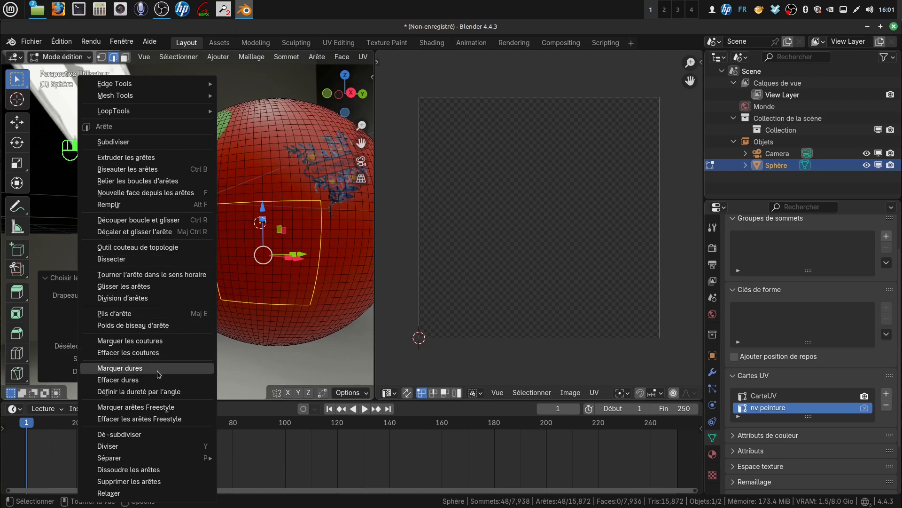
{"action": "left_click", "coordinate": [164, 341]}
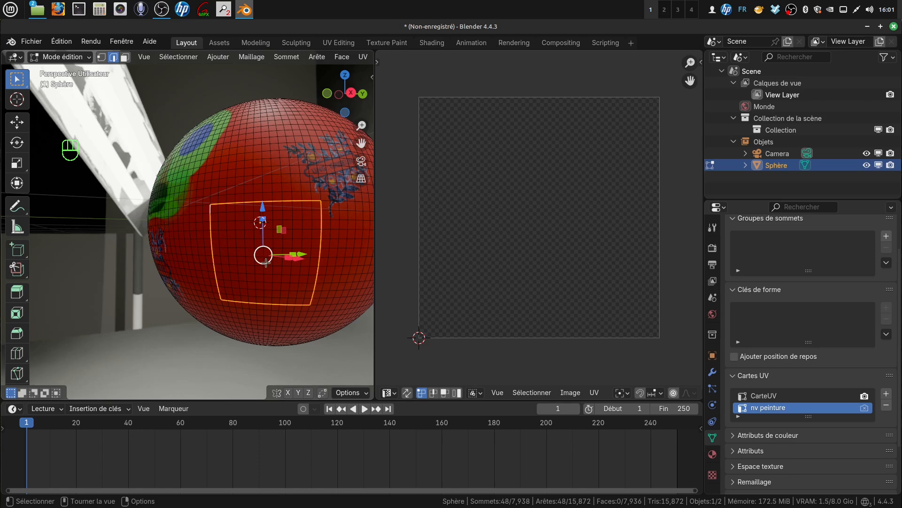
{"action": "key", "text": "Tab"}
{"action": "key", "text": "Tab"}
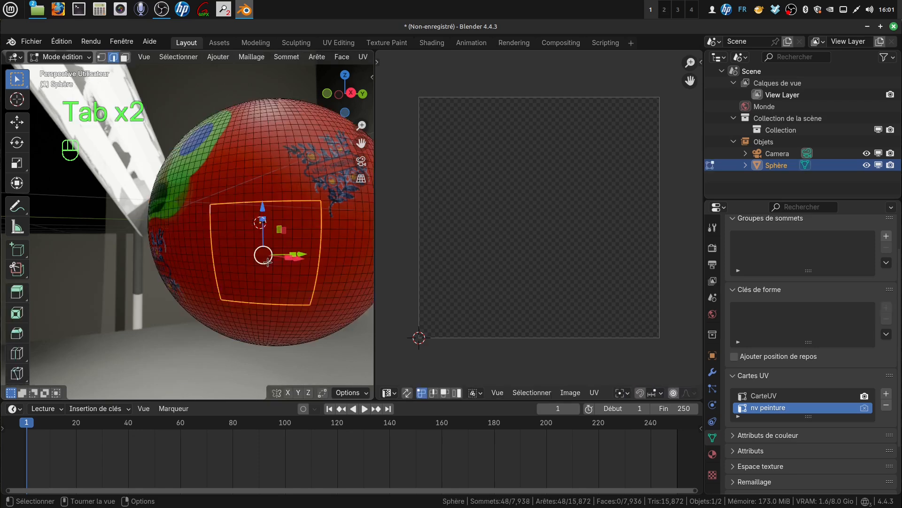
{"action": "middle_click_drag", "start_coordinate": [263, 279], "coordinate": [282, 285]}
{"action": "right_click", "coordinate": [160, 240]}
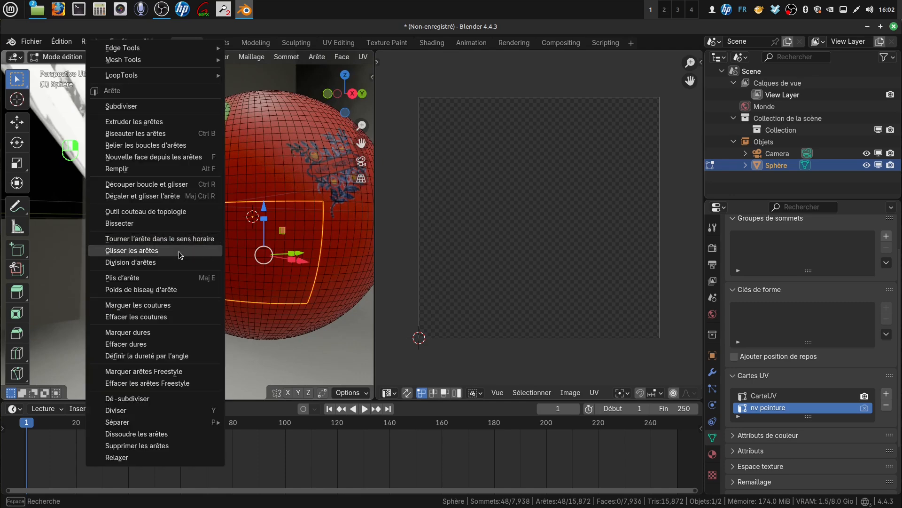
{"action": "left_click", "coordinate": [160, 306]}
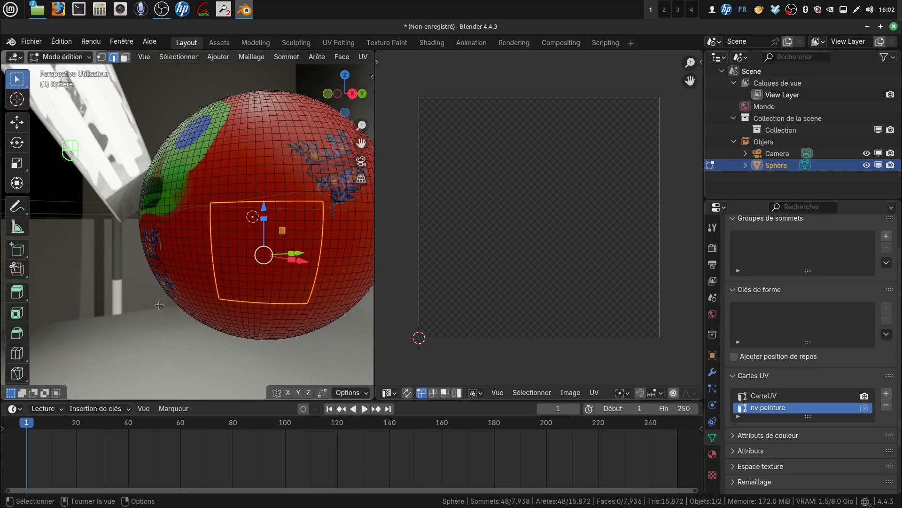
- Select the whole sphere mesh and unwrap it with the minimum stretch method
{"action": "scroll", "coordinate": [284, 271], "scroll_direction": "down", "scroll_amount": 3}
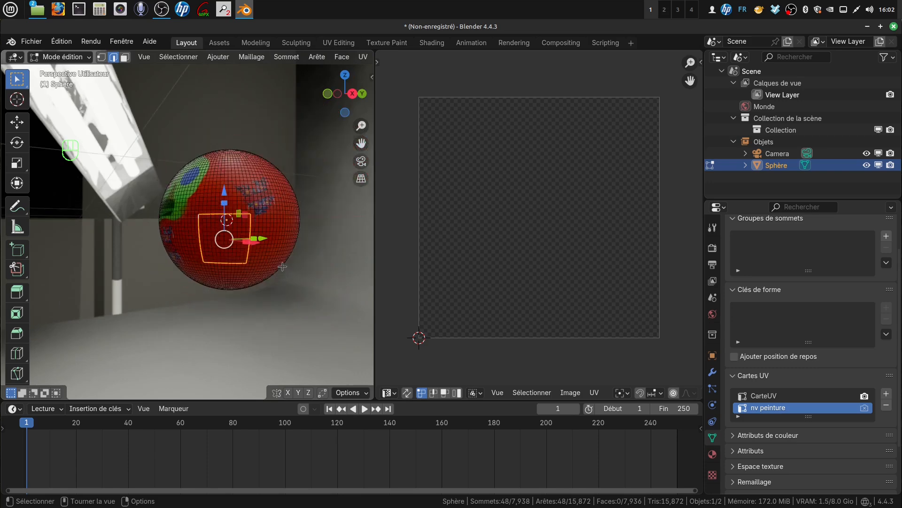
{"action": "key", "text": "a"}
{"action": "key", "text": "a"}
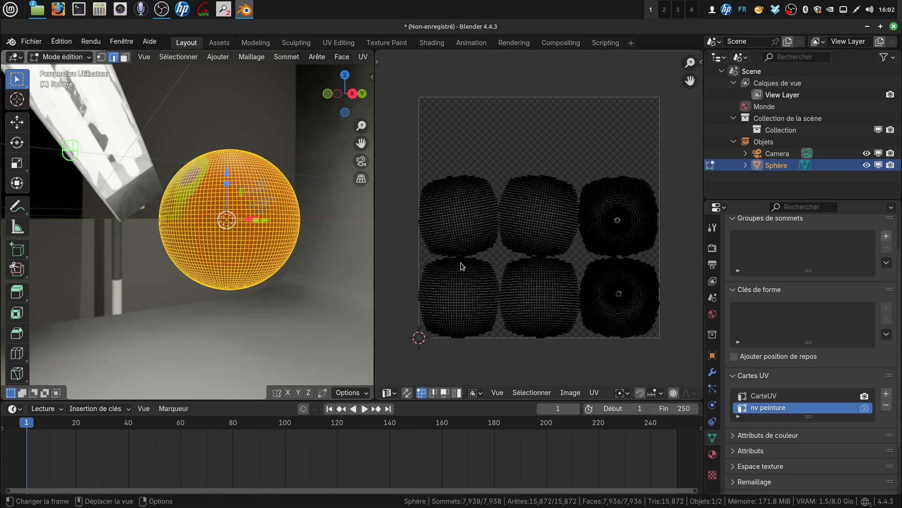
{"action": "middle_click_drag", "start_coordinate": [288, 241], "coordinate": [275, 243]}
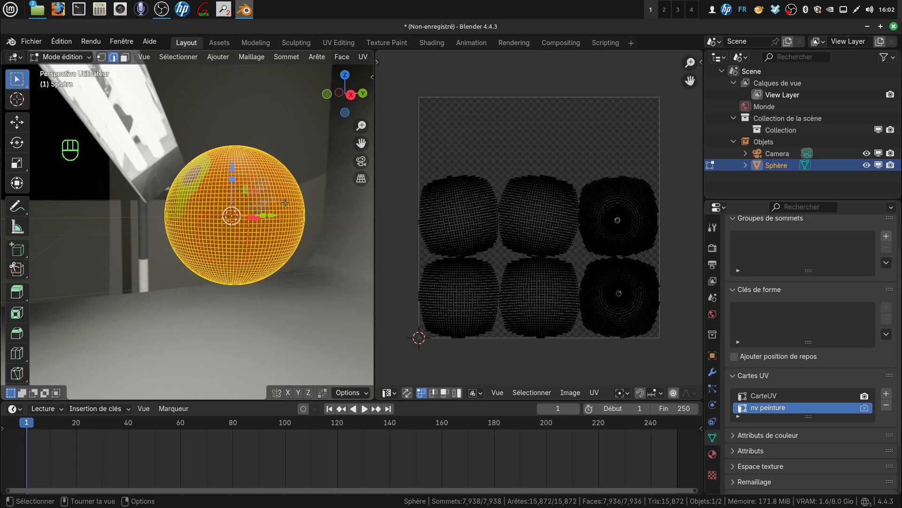
{"action": "key", "text": "u"}
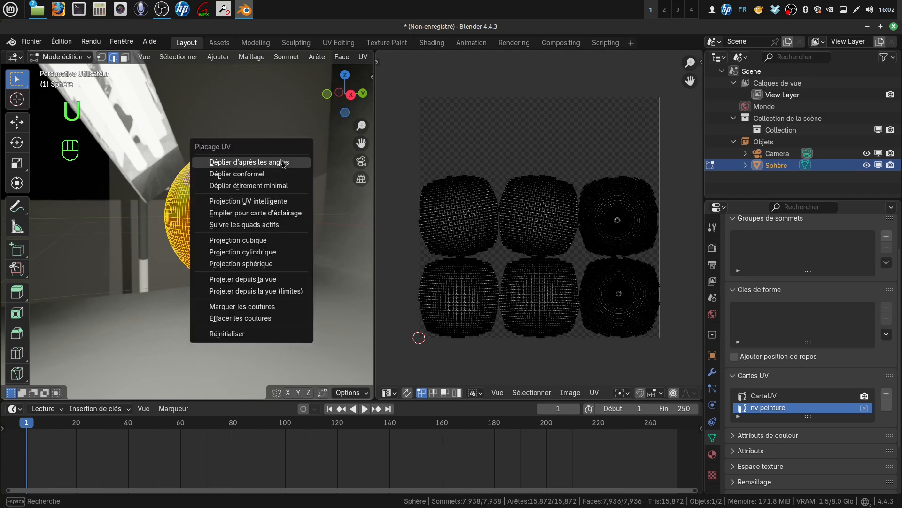
{"action": "left_click", "coordinate": [279, 187]}
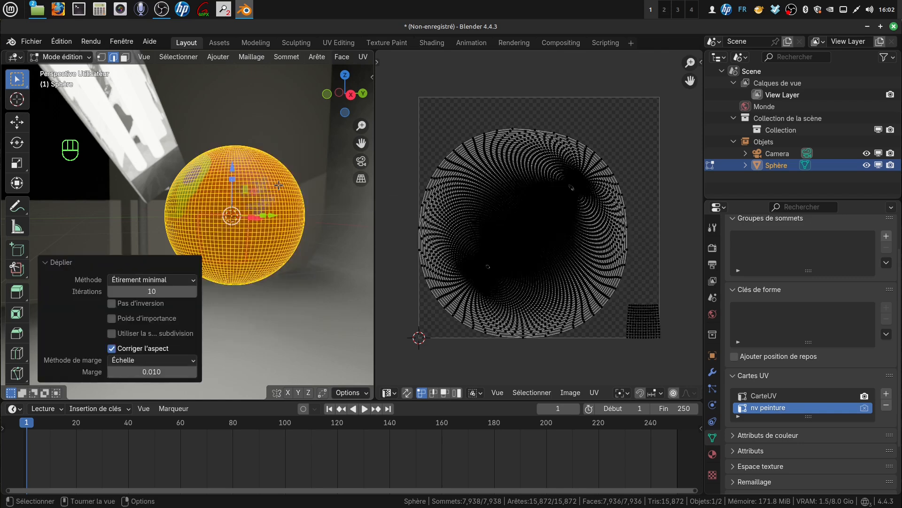
- Scale the large round UV island down to a small size and move it outside the texture square
{"action": "scroll", "coordinate": [492, 266], "scroll_direction": "down", "scroll_amount": 1}
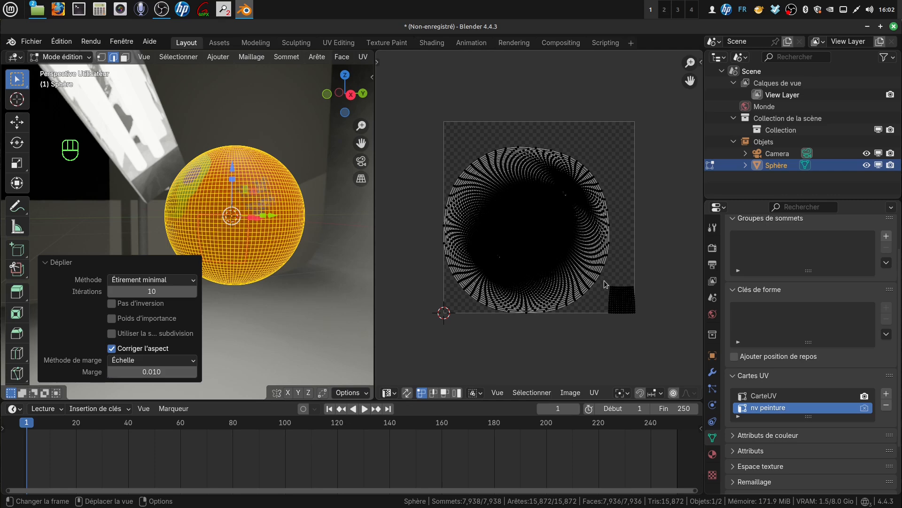
{"action": "left_click", "coordinate": [485, 201]}
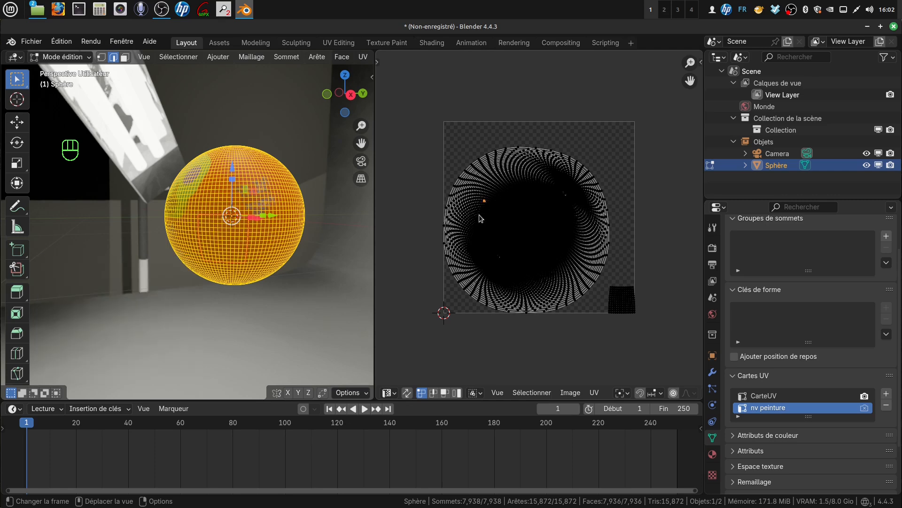
{"action": "key", "text": "ctrl+l"}
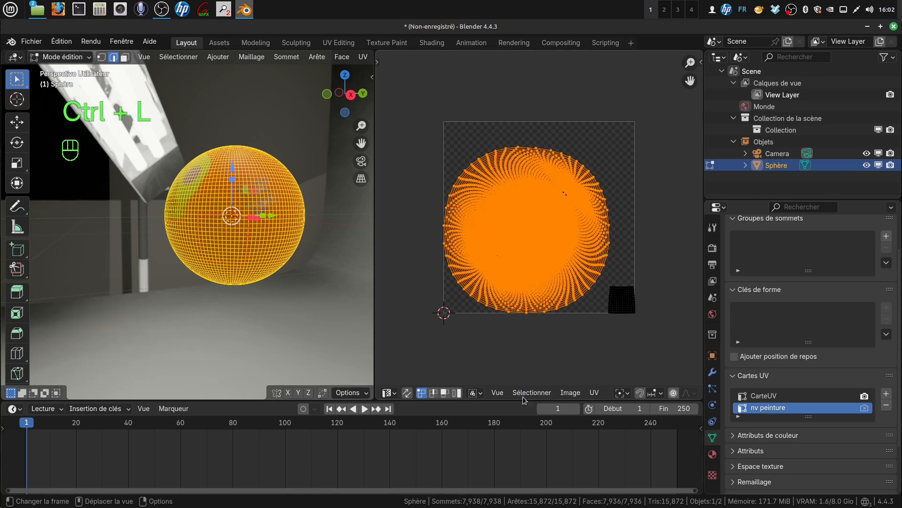
{"action": "key", "text": "s"}
{"action": "key", "text": "s"}
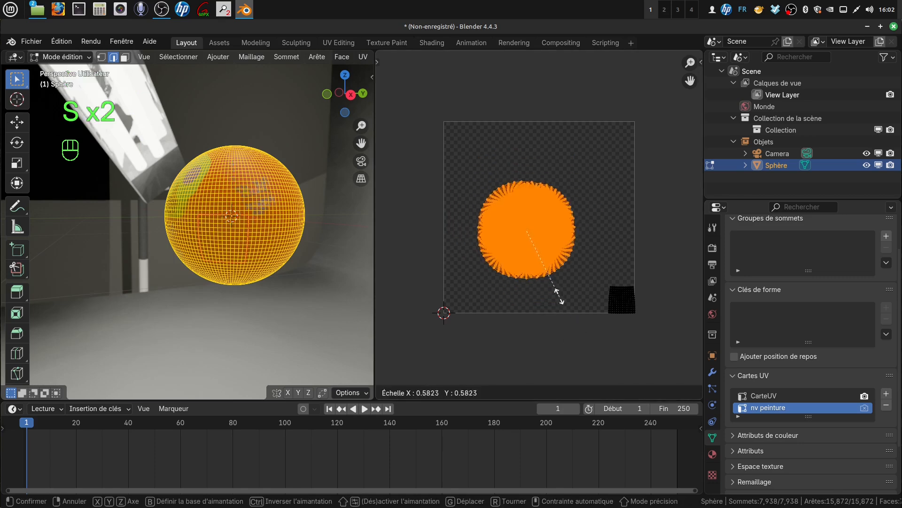
{"action": "left_click", "coordinate": [539, 250]}
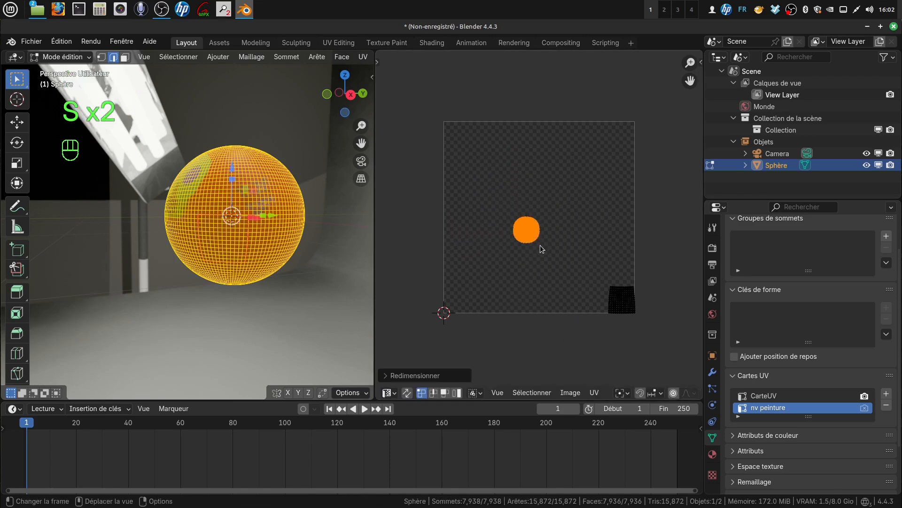
{"action": "key", "text": "g"}
{"action": "left_click", "coordinate": [679, 190]}
- Select the small square UV island and move it inside the texture area
{"action": "left_click_drag", "start_coordinate": [589, 277], "coordinate": [650, 338]}
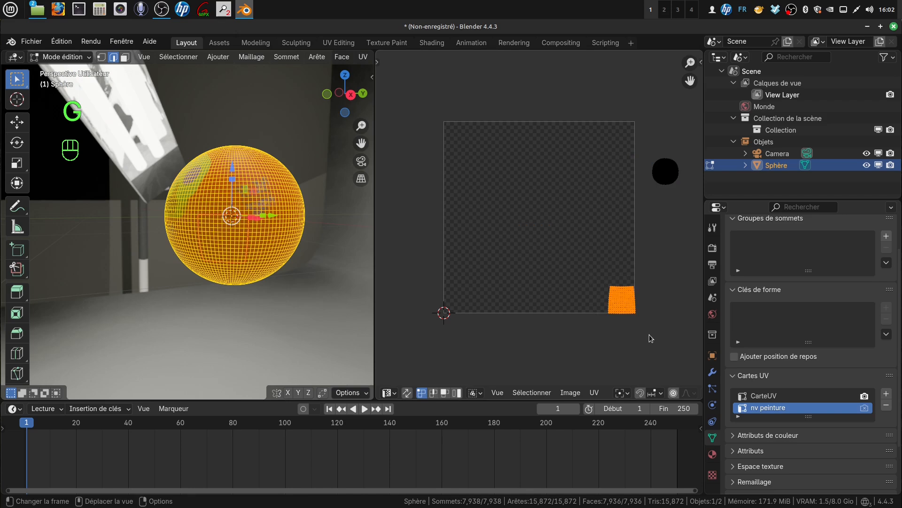
{"action": "key", "text": "g"}
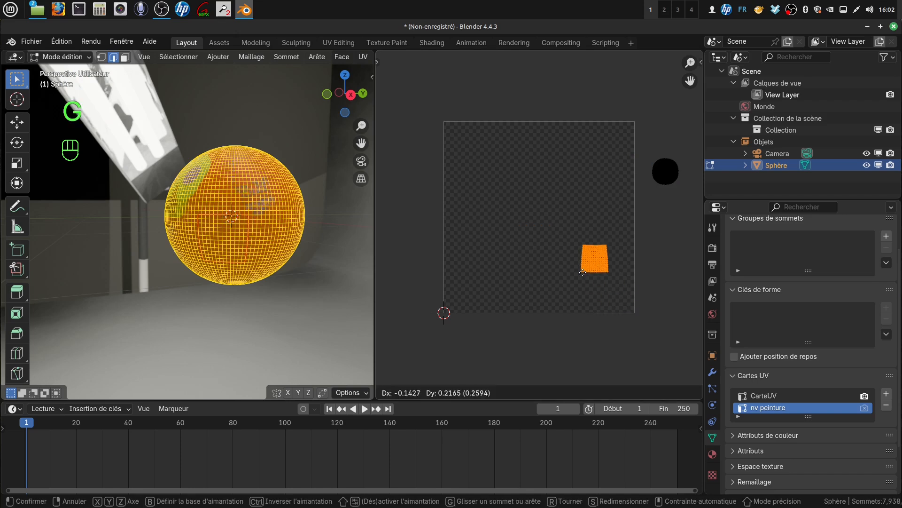
{"action": "left_click", "coordinate": [513, 249]}
- Rotate the square UV island by 180 degrees
{"action": "scroll", "coordinate": [543, 244], "scroll_direction": "up", "scroll_amount": 3}
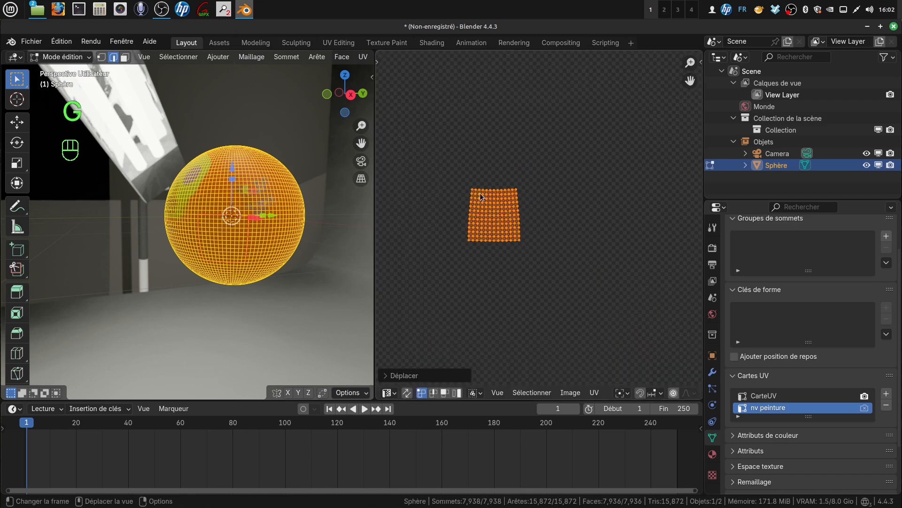
{"action": "middle_click_drag", "start_coordinate": [502, 272], "coordinate": [531, 268]}
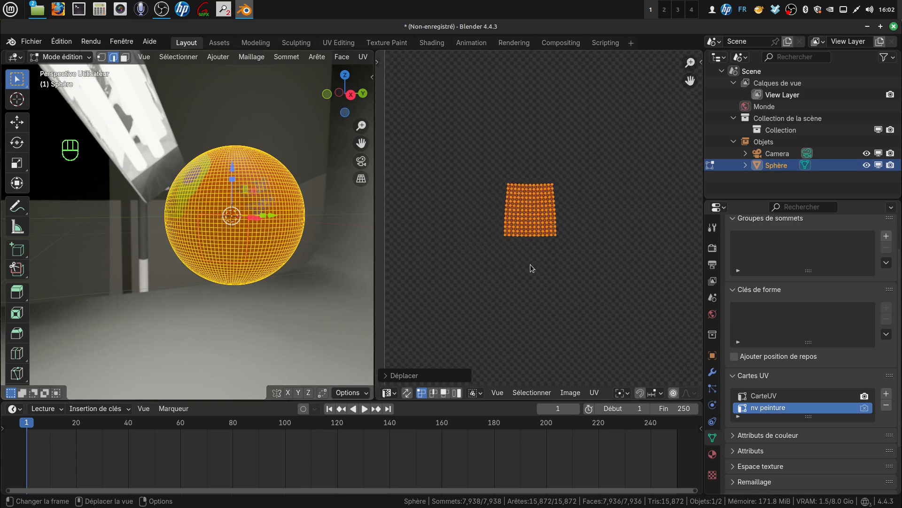
{"action": "type", "text": "r180"}
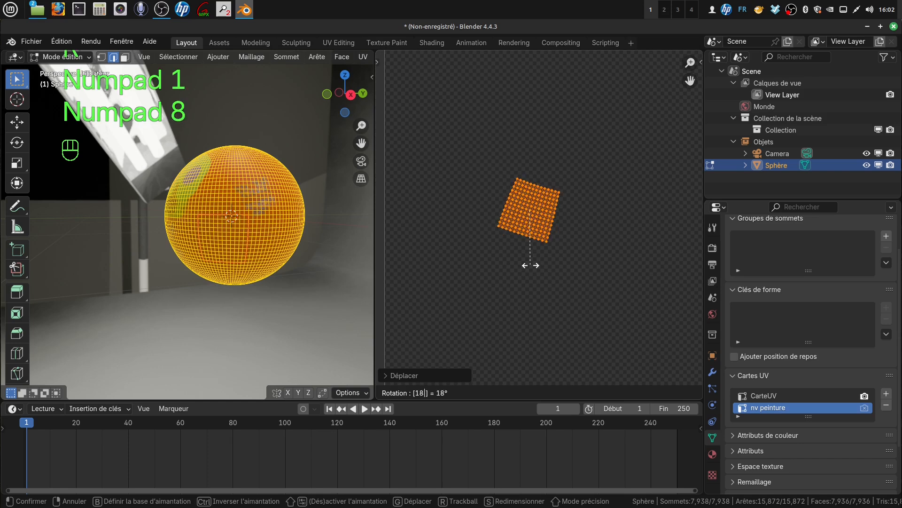
{"action": "left_click", "coordinate": [530, 265]}
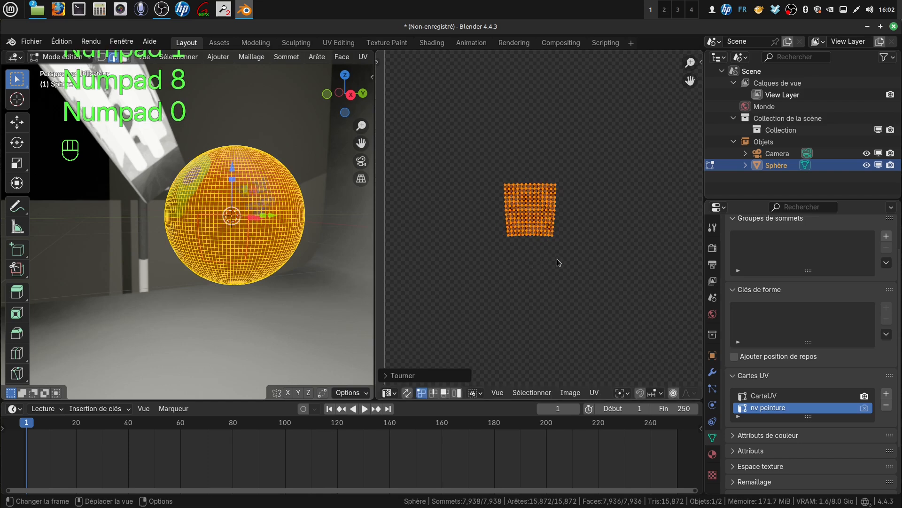
{"action": "scroll", "coordinate": [579, 252], "scroll_direction": "down", "scroll_amount": 4}
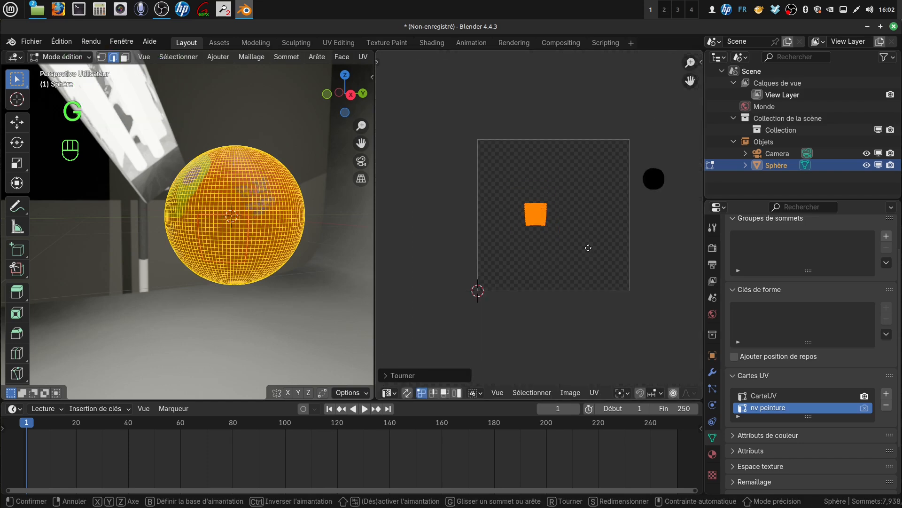
- Move the square UV island to the middle of the texture and scale it up about 6.45 times to nearly fill the square
{"action": "key", "text": "g"}
{"action": "left_click", "coordinate": [598, 244]}
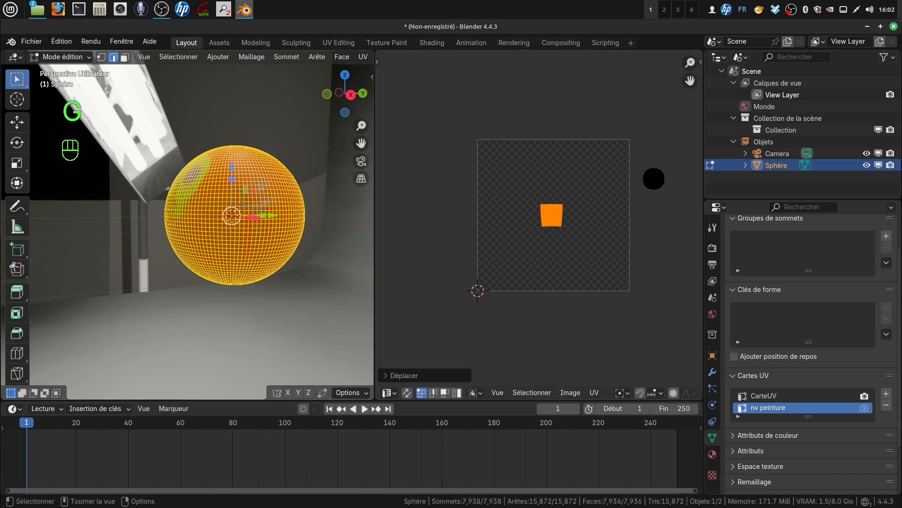
{"action": "key", "text": "s"}
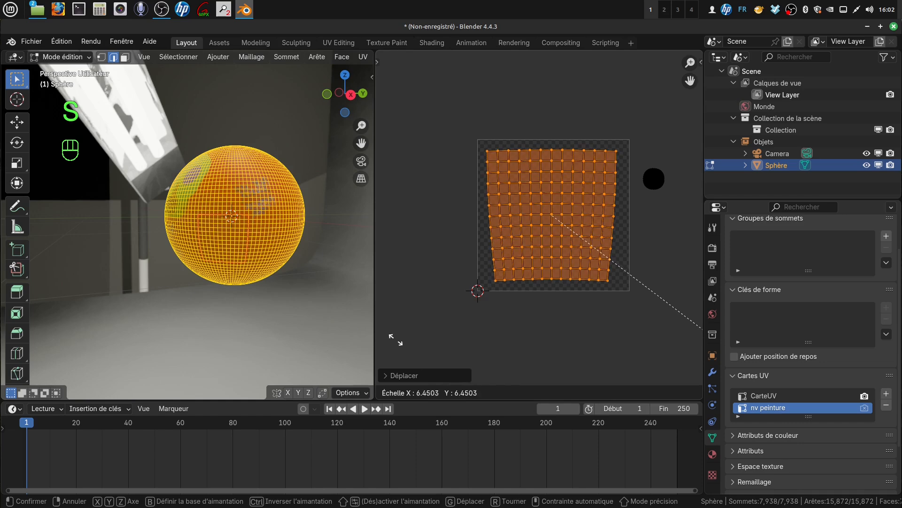
{"action": "left_click", "coordinate": [392, 342]}
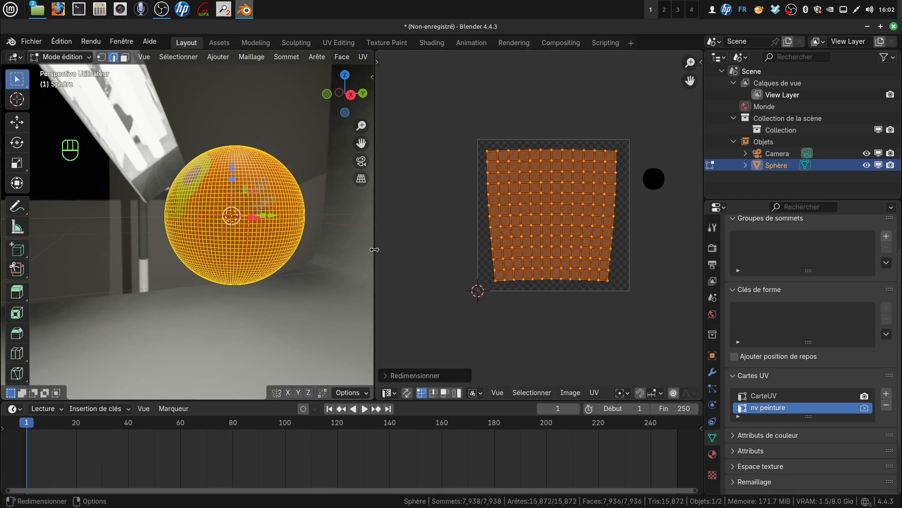
- Change the widened UV editor area to the shader editor, and switch to the Texture Paint workspace
{"action": "left_click_drag", "start_coordinate": [374, 242], "coordinate": [329, 249]}
{"action": "middle_click_drag", "start_coordinate": [381, 256], "coordinate": [368, 253], "text": "shift"}
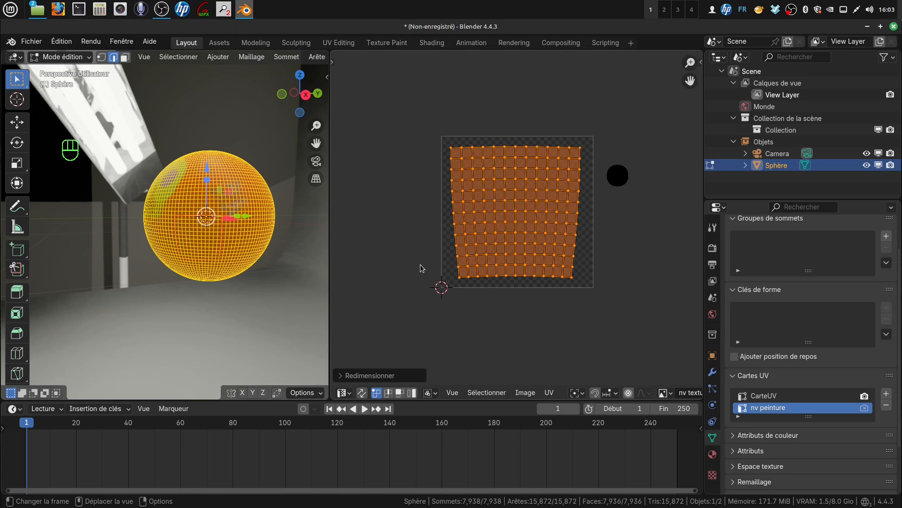
{"action": "left_click", "coordinate": [344, 393]}
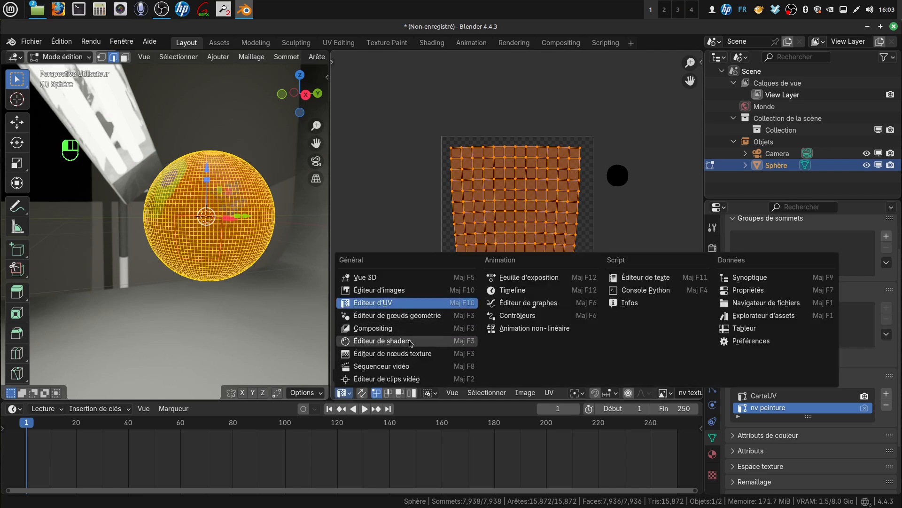
{"action": "left_click", "coordinate": [381, 341]}
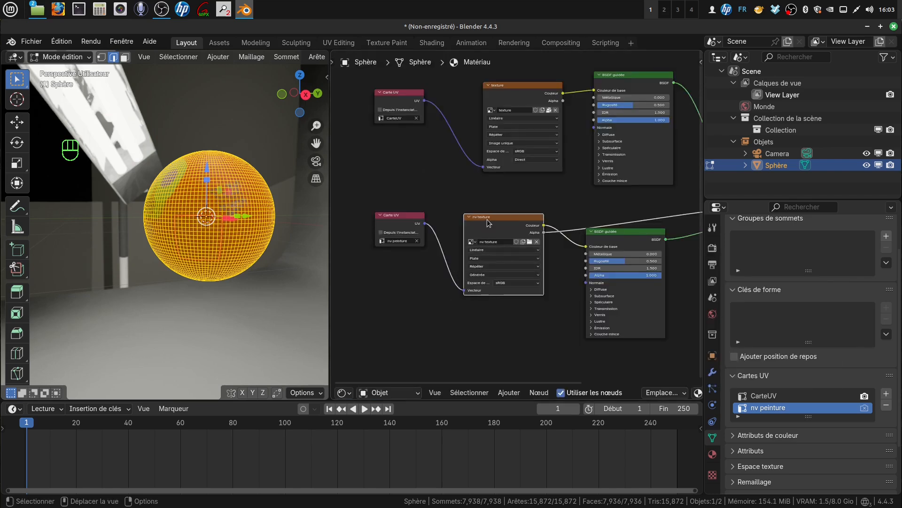
{"action": "left_click", "coordinate": [396, 42]}
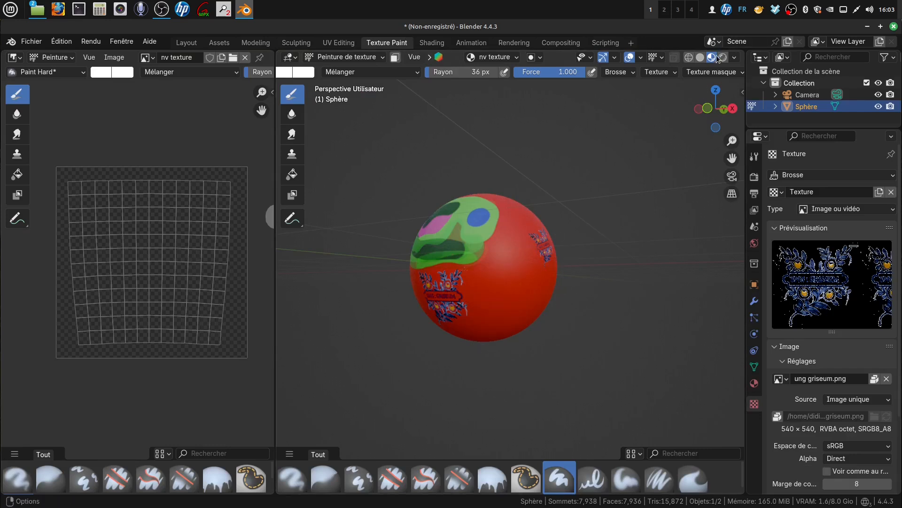
{"action": "middle_click_drag", "start_coordinate": [501, 297], "coordinate": [519, 287]}
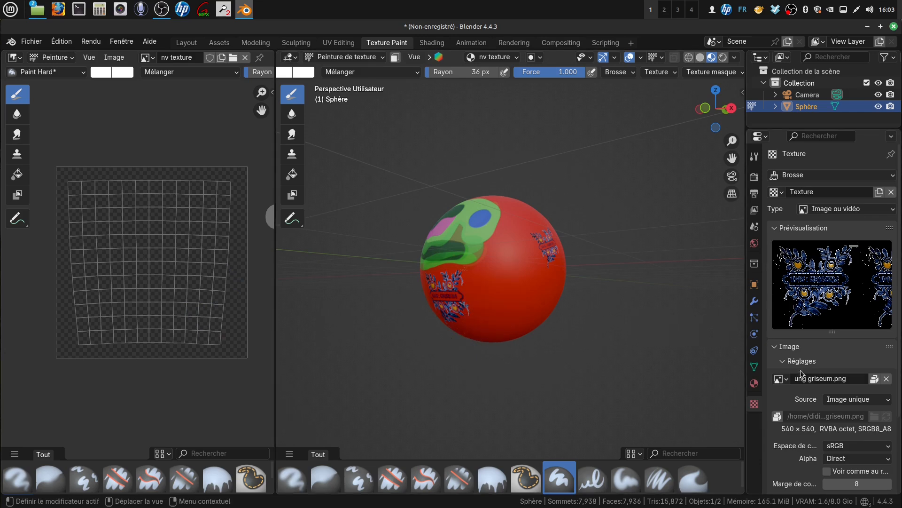
- Replace the brush texture's image with the white flower PNG from the divers folder
{"action": "left_click", "coordinate": [886, 379]}
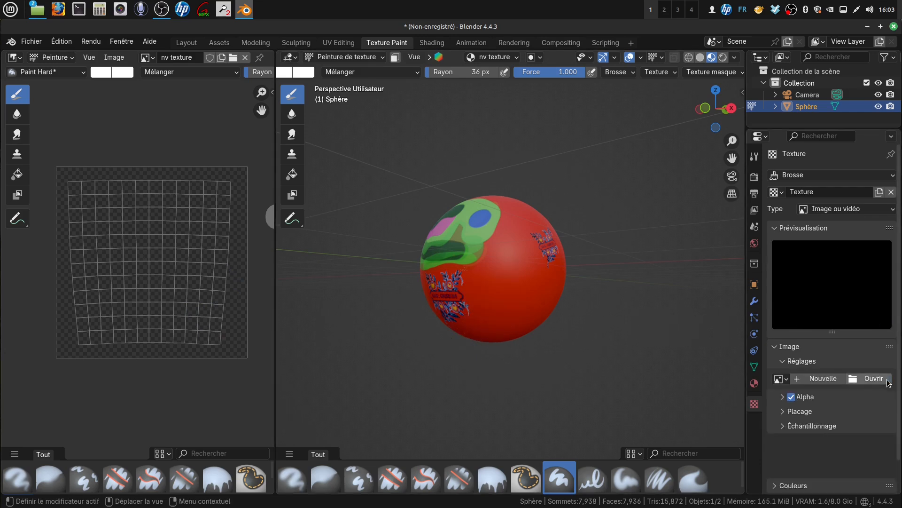
{"action": "left_click", "coordinate": [852, 381]}
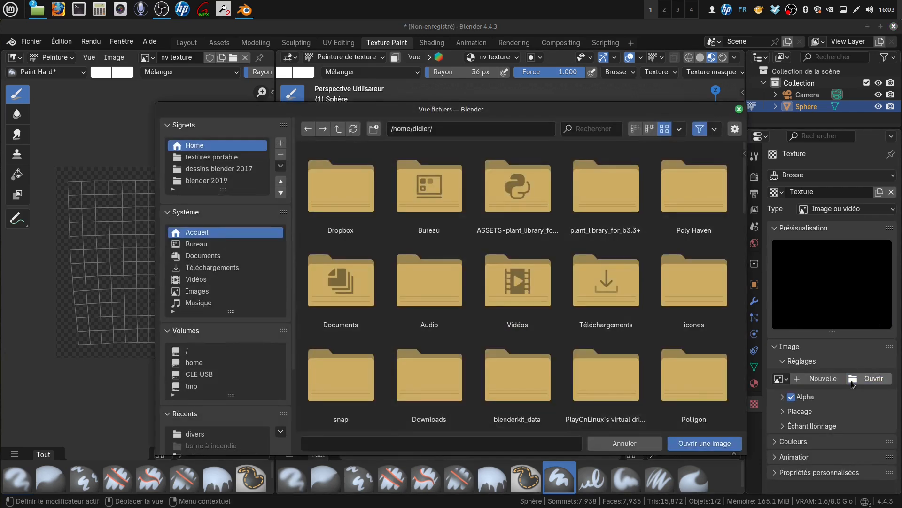
{"action": "left_click", "coordinate": [192, 434]}
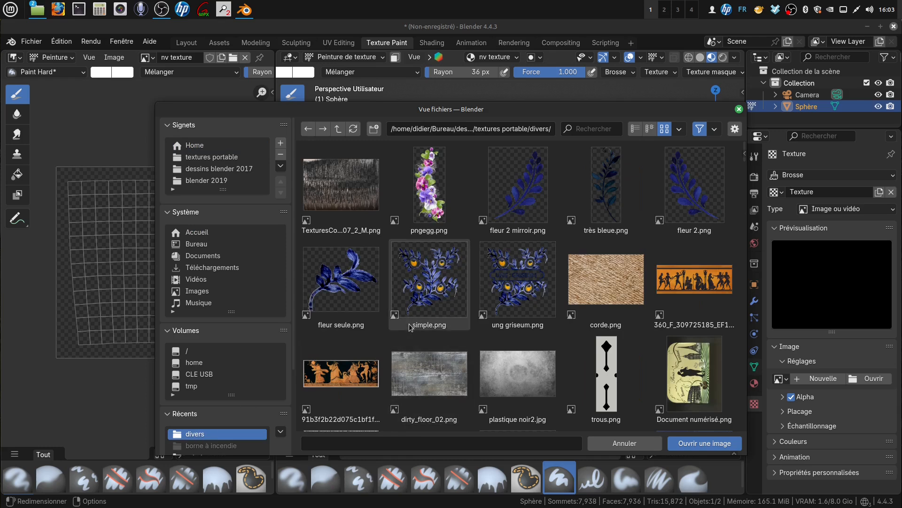
{"action": "scroll", "coordinate": [412, 327], "scroll_direction": "down", "scroll_amount": 3}
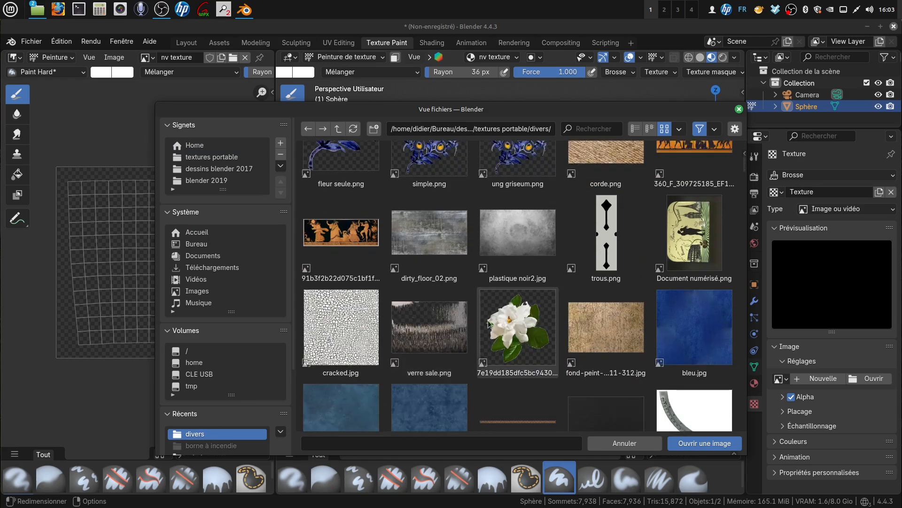
{"action": "left_click", "coordinate": [521, 331]}
{"action": "left_click", "coordinate": [705, 443]}
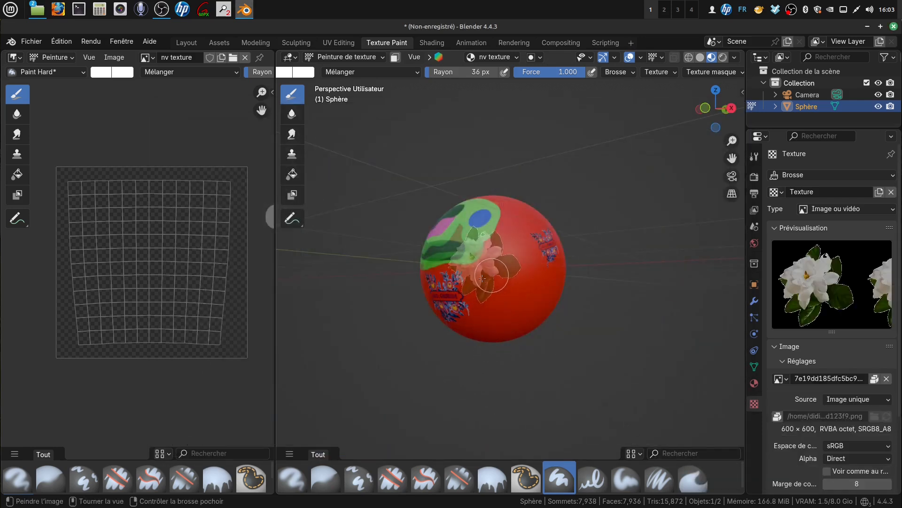
- Position the flower stencil over the UV patch, set the brush radius to 287 px and paint the flower onto nv texture
{"action": "mouse_move", "coordinate": [183, 260]}
{"action": "right_mouse_down"}
{"action": "mouse_move", "coordinate": [155, 256]}
{"action": "mouse_move", "coordinate": [188, 282]}
{"action": "mouse_move", "coordinate": [224, 287]}
{"action": "mouse_move", "coordinate": [205, 286]}
{"action": "right_mouse_up"}
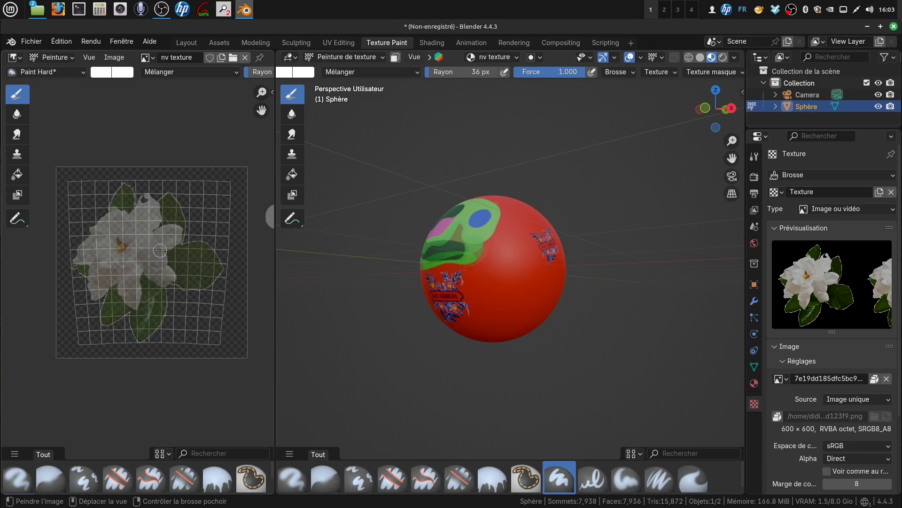
{"action": "key", "text": "f"}
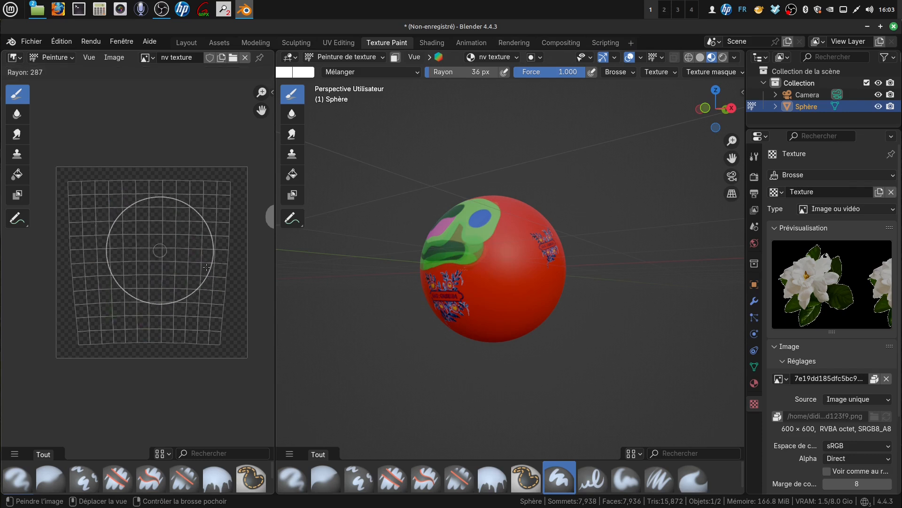
{"action": "left_click", "coordinate": [203, 265]}
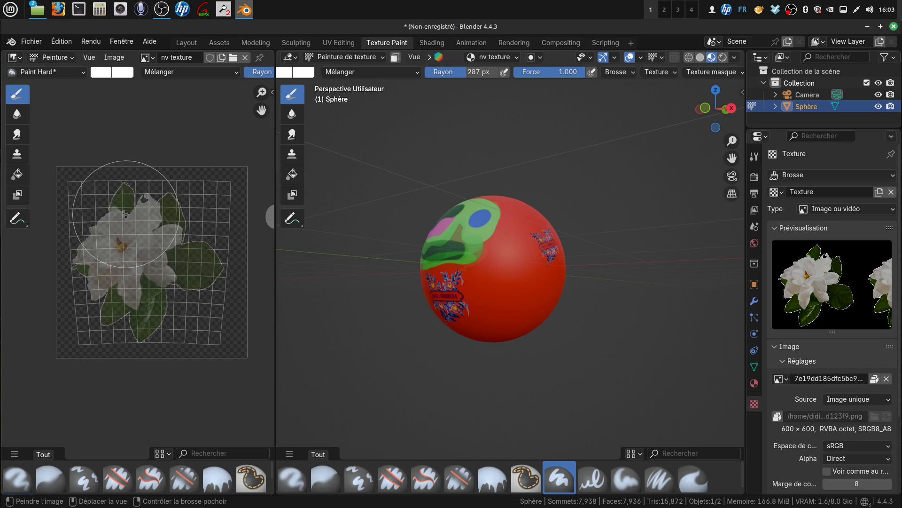
{"action": "mouse_move", "coordinate": [137, 213]}
{"action": "left_mouse_down"}
{"action": "mouse_move", "coordinate": [113, 228]}
{"action": "mouse_move", "coordinate": [141, 298]}
{"action": "mouse_move", "coordinate": [203, 261]}
{"action": "mouse_move", "coordinate": [181, 225]}
{"action": "mouse_move", "coordinate": [155, 228]}
{"action": "mouse_move", "coordinate": [128, 210]}
{"action": "mouse_move", "coordinate": [179, 271]}
{"action": "mouse_move", "coordinate": [177, 260]}
{"action": "mouse_move", "coordinate": [144, 269]}
{"action": "mouse_move", "coordinate": [151, 267]}
{"action": "left_mouse_up"}
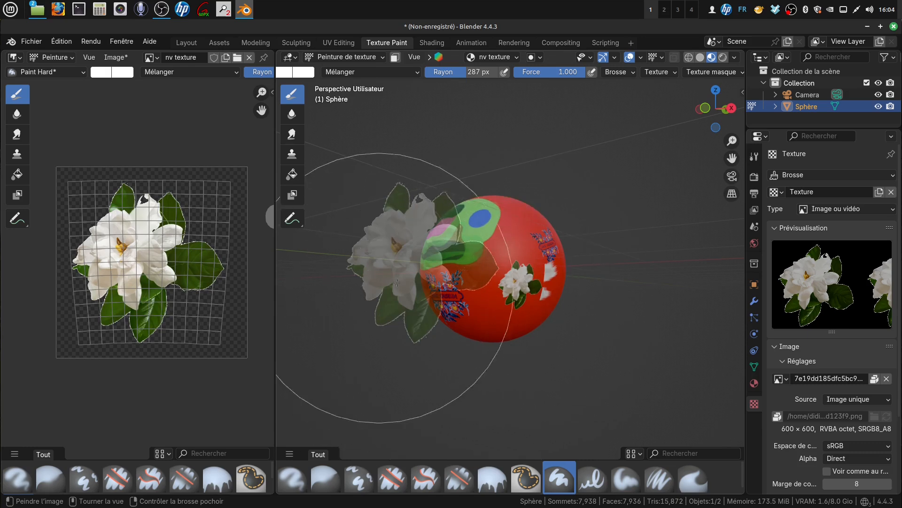
- Change the nv texture node's extension mode from Répéter to Limiter in the shader editor, and restore the 3D view
{"action": "left_click", "coordinate": [290, 58]}
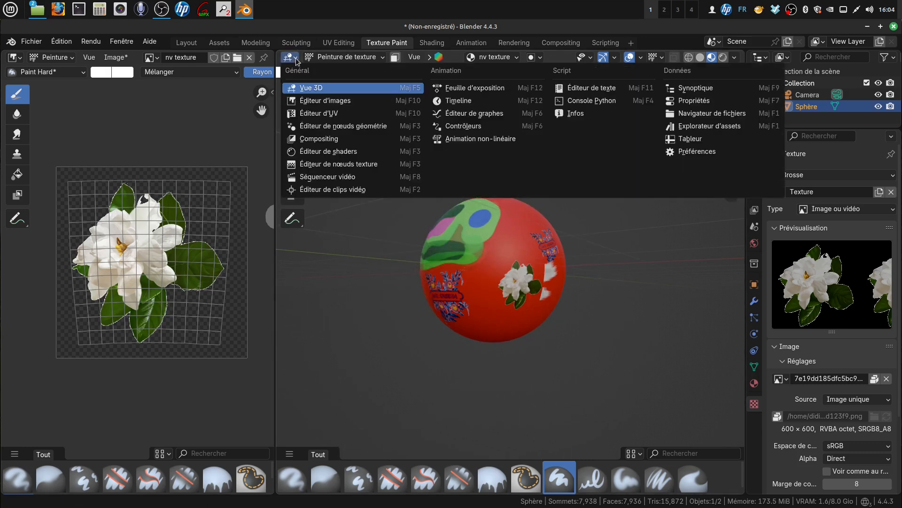
{"action": "left_click", "coordinate": [358, 152]}
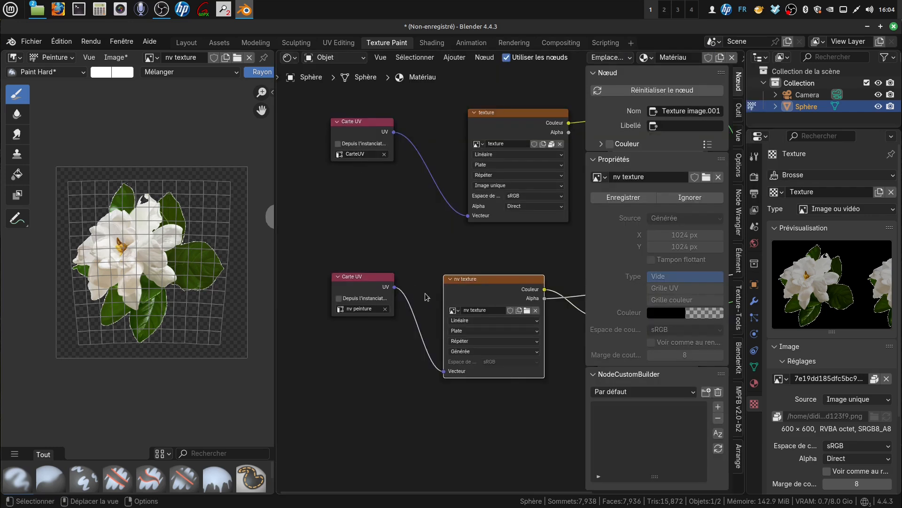
{"action": "left_click", "coordinate": [535, 341]}
{"action": "left_click", "coordinate": [481, 376]}
{"action": "left_click_drag", "start_coordinate": [277, 334], "coordinate": [345, 332]}
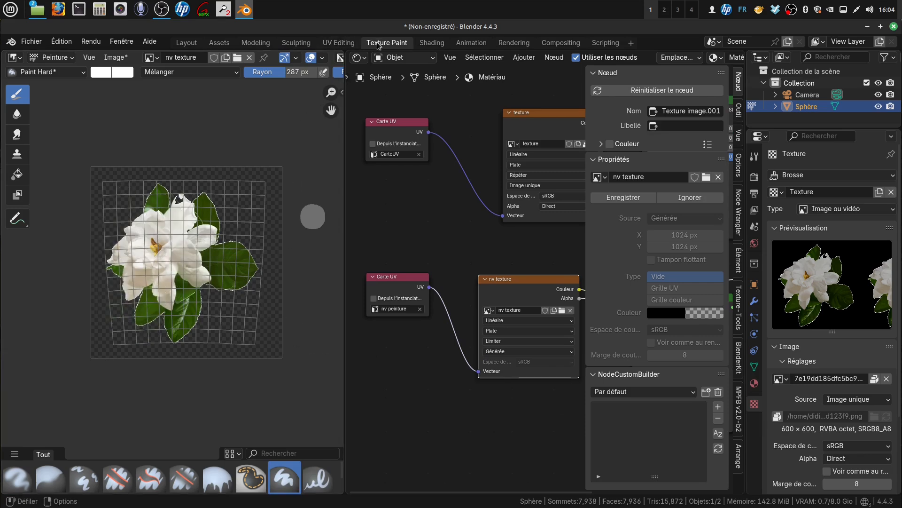
{"action": "left_click", "coordinate": [360, 59]}
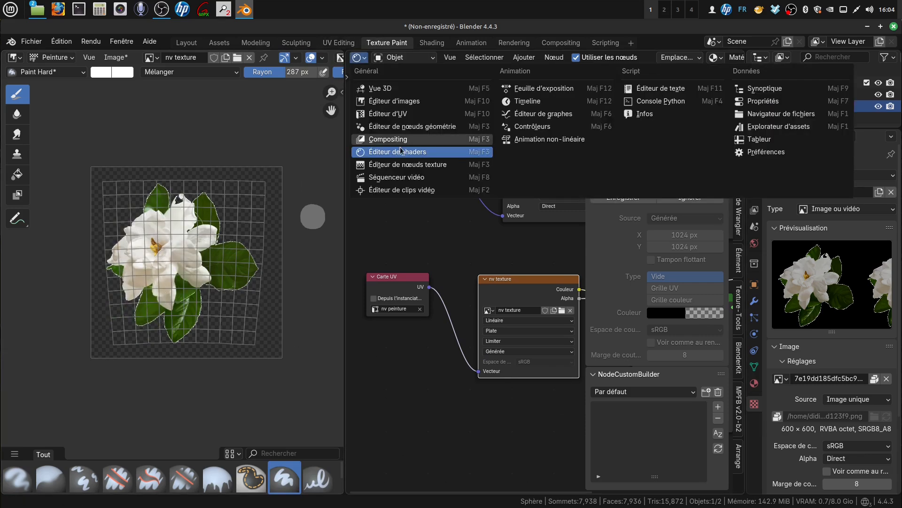
{"action": "left_click", "coordinate": [392, 89]}
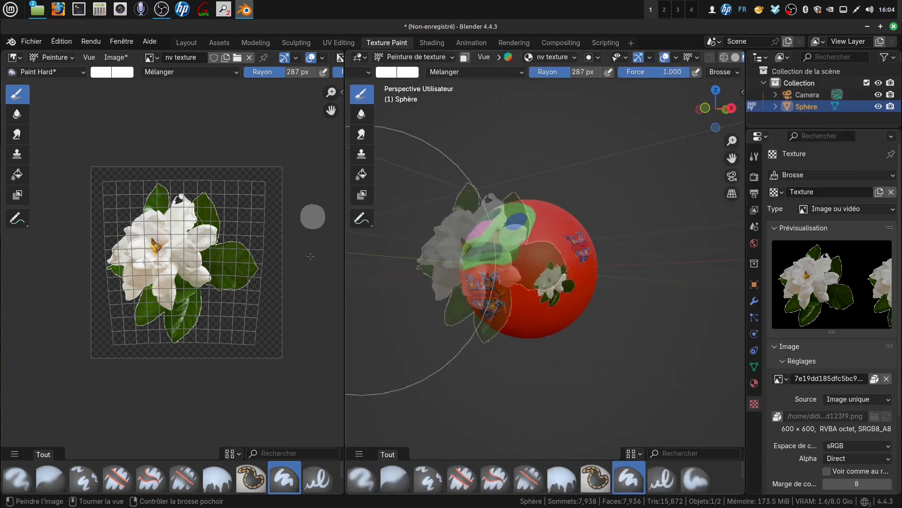
- Set the texture paint brush radius to 38 px
{"action": "middle_click_drag", "start_coordinate": [227, 242], "coordinate": [172, 214]}
{"action": "mouse_move", "coordinate": [532, 291]}
{"action": "middle_mouse_down"}
{"action": "mouse_move", "coordinate": [449, 291]}
{"action": "mouse_move", "coordinate": [578, 289]}
{"action": "mouse_move", "coordinate": [490, 292]}
{"action": "mouse_move", "coordinate": [470, 263]}
{"action": "middle_mouse_up"}
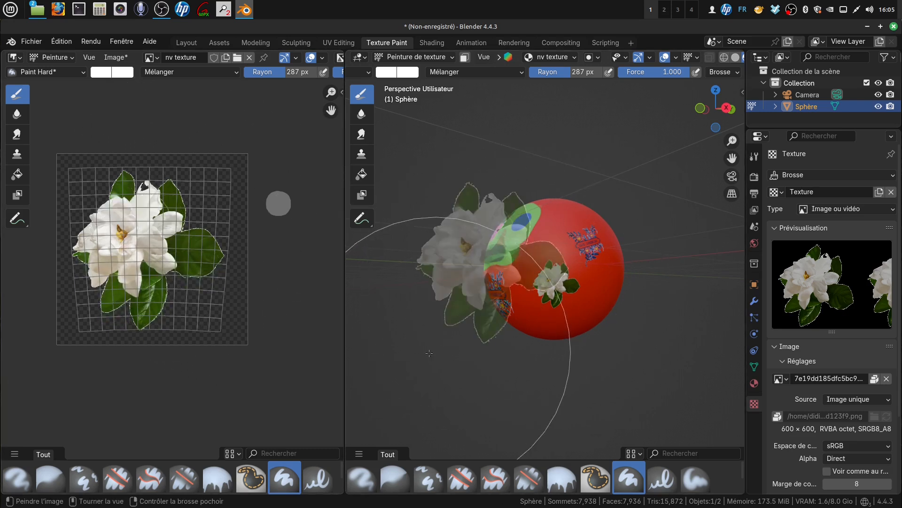
{"action": "key", "text": "f"}
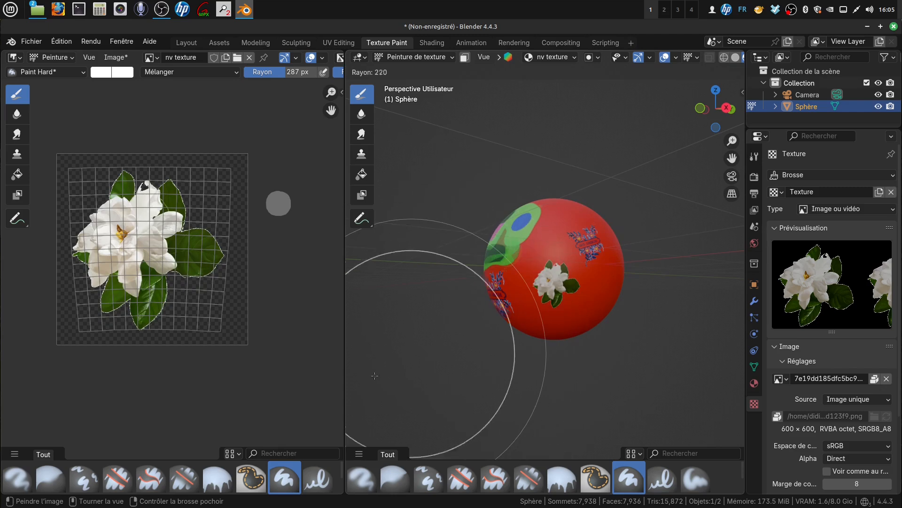
{"action": "left_click", "coordinate": [294, 392]}
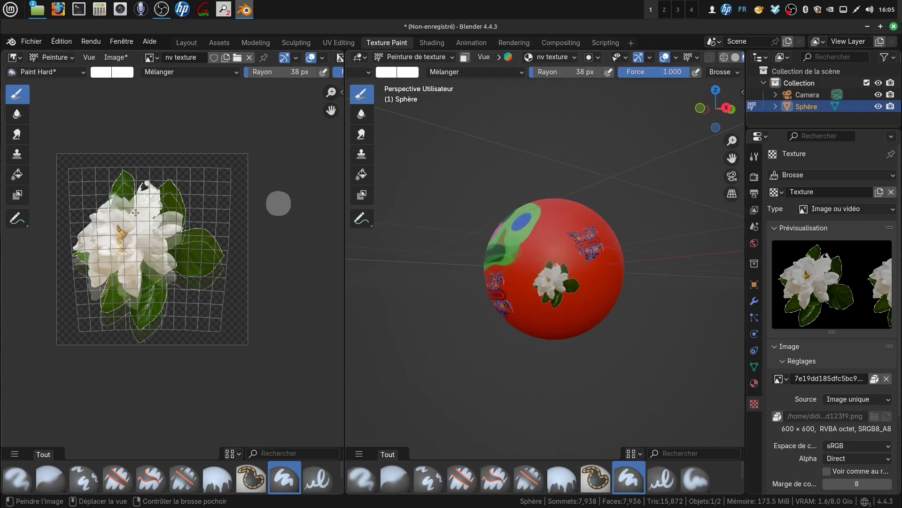
{"action": "mouse_move", "coordinate": [596, 301]}
{"action": "middle_mouse_down"}
{"action": "mouse_move", "coordinate": [721, 334]}
{"action": "mouse_move", "coordinate": [727, 309]}
{"action": "mouse_move", "coordinate": [696, 301]}
{"action": "middle_mouse_up"}
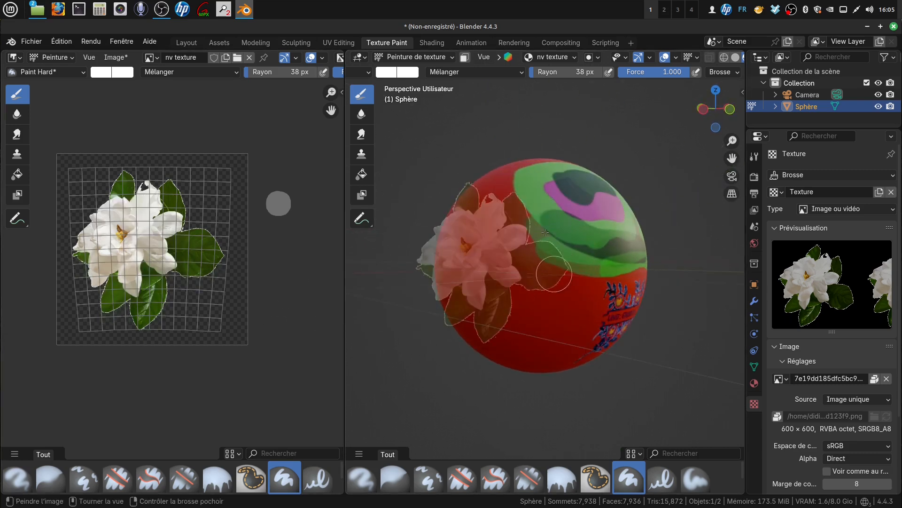
{"action": "middle_click_drag", "start_coordinate": [582, 329], "coordinate": [432, 297]}
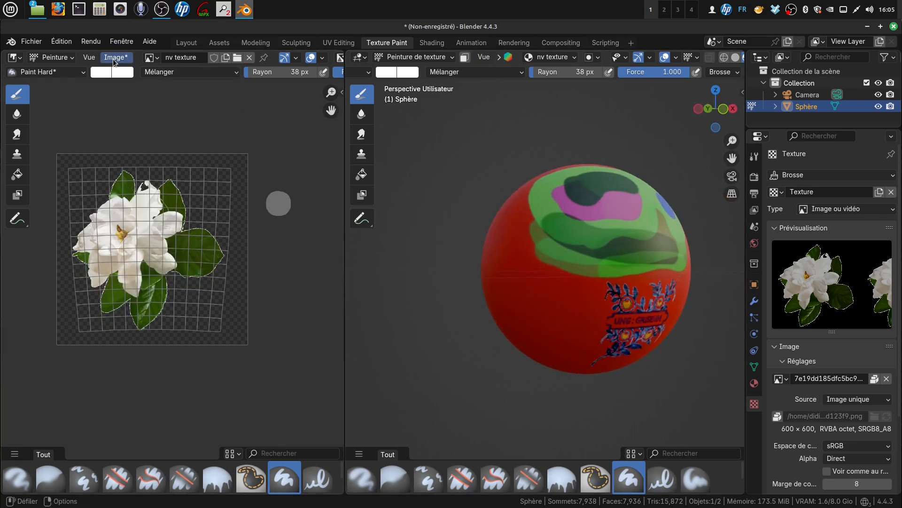
- Pack the painted nv texture image into the Blender file
{"action": "left_click", "coordinate": [115, 58]}
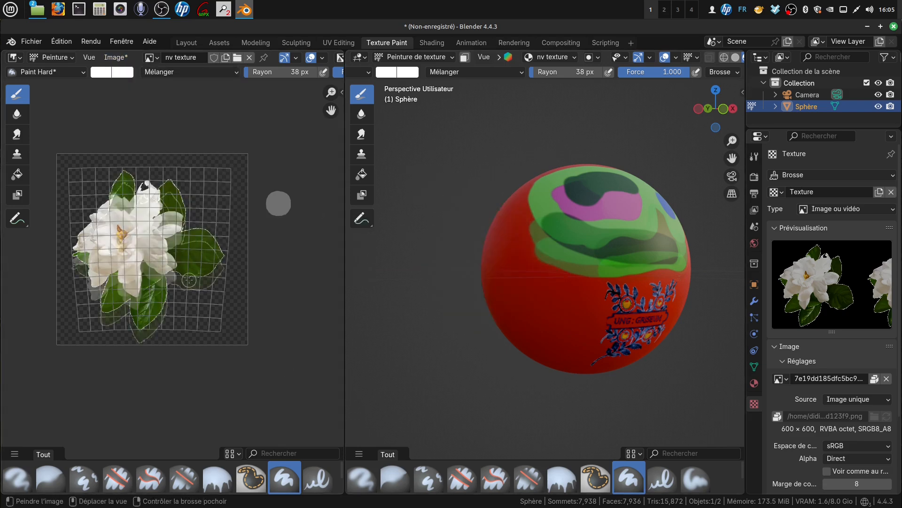
{"action": "left_click", "coordinate": [114, 57]}
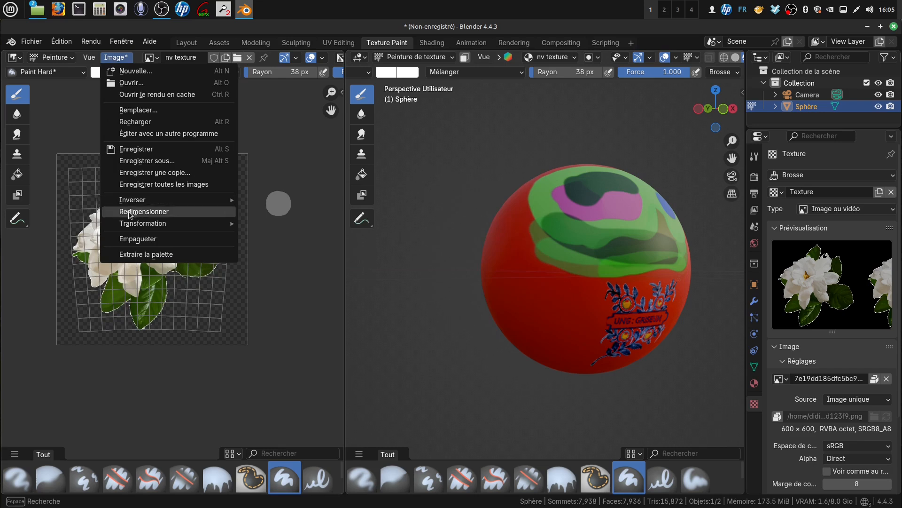
{"action": "left_click", "coordinate": [145, 238]}
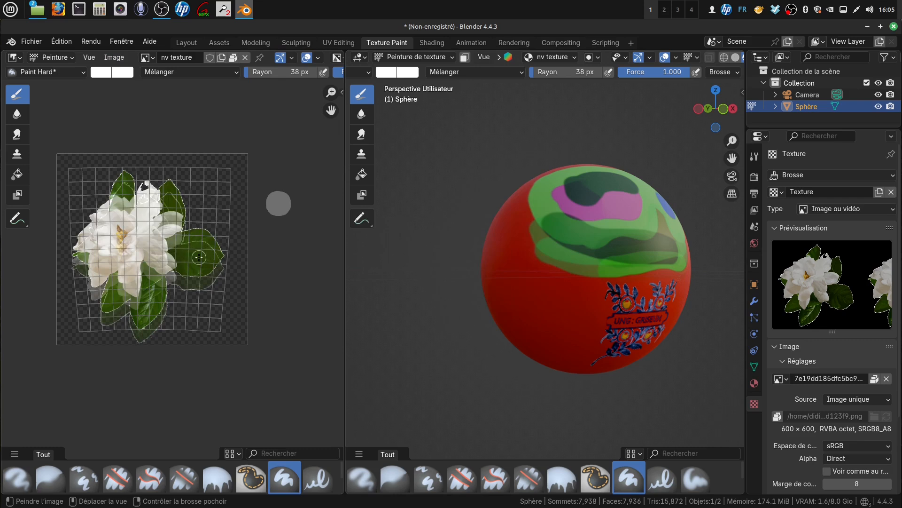
- Paint a small copy of the flower below the large one's side leaf on nv texture, and check it on the sphere
{"action": "right_click_drag", "start_coordinate": [201, 276], "coordinate": [205, 300]}
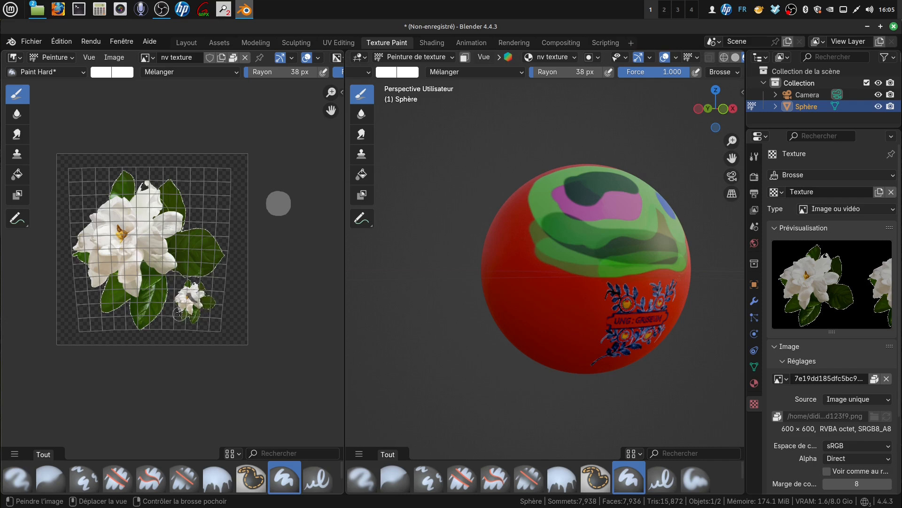
{"action": "left_click", "coordinate": [543, 299]}
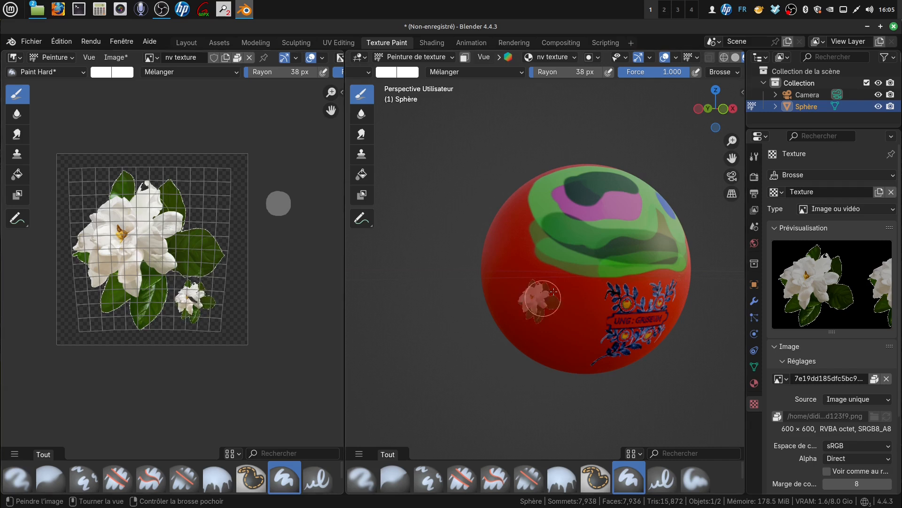
{"action": "mouse_move", "coordinate": [570, 286]}
{"action": "middle_mouse_down"}
{"action": "mouse_move", "coordinate": [436, 248]}
{"action": "mouse_move", "coordinate": [591, 292]}
{"action": "middle_mouse_up"}
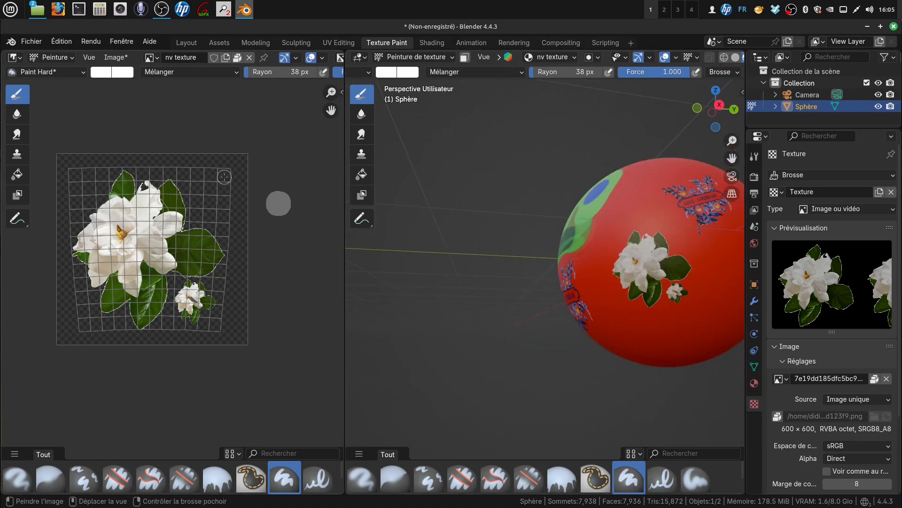
- Save the modified nv texture image
{"action": "left_click", "coordinate": [124, 58]}
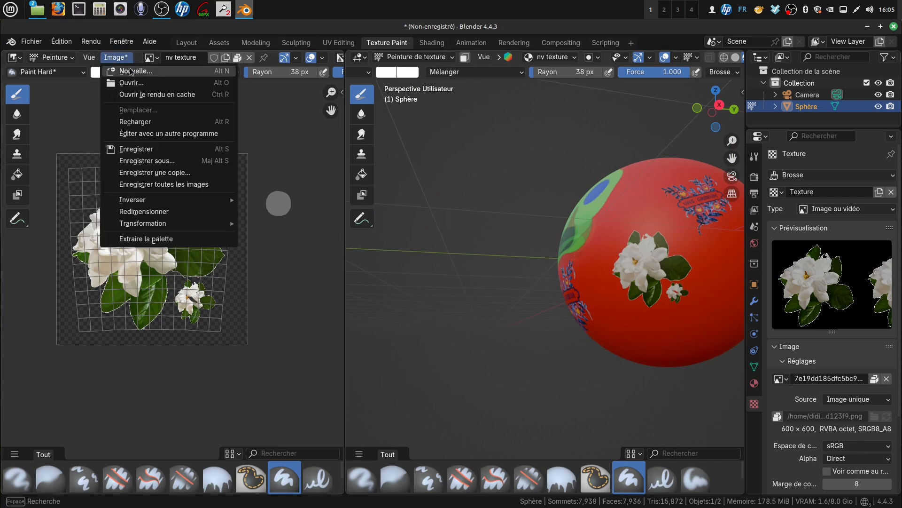
{"action": "mouse_move", "coordinate": [159, 229]}
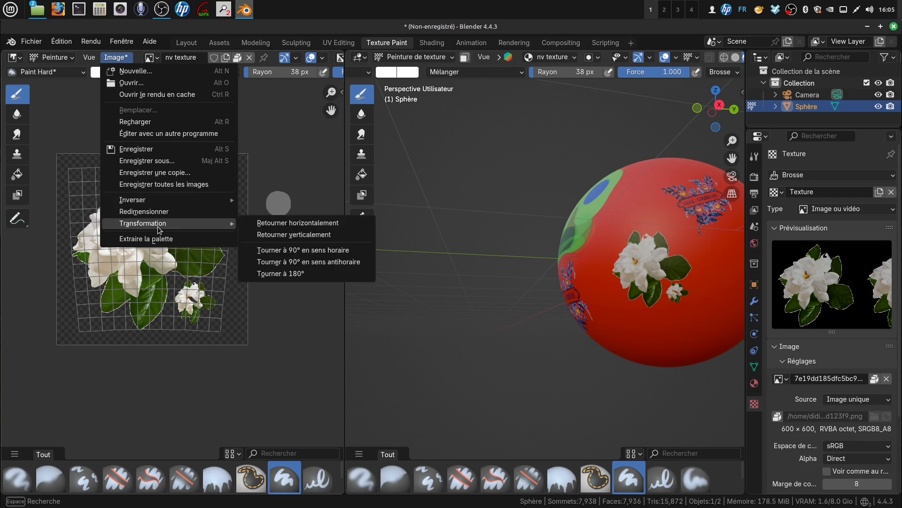
{"action": "left_click", "coordinate": [142, 149]}
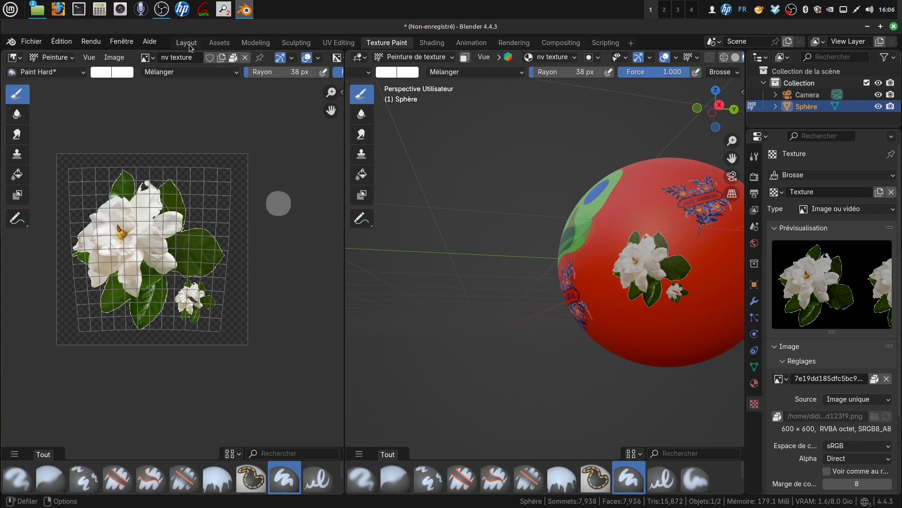
- Examine the large and small flowers and the neighbouring painted motifs on the sphere from several angles
{"action": "scroll", "coordinate": [608, 227], "scroll_direction": "down", "scroll_amount": 2}
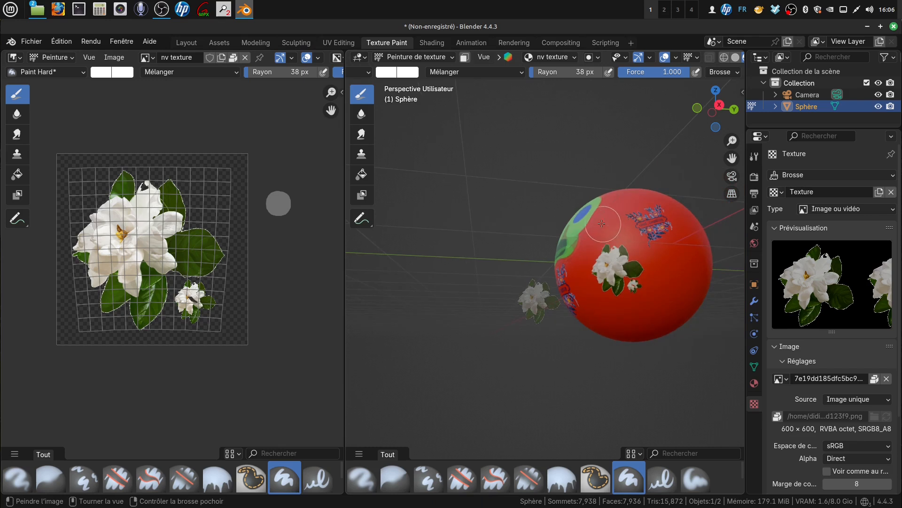
{"action": "mouse_move", "coordinate": [622, 245]}
{"action": "middle_mouse_down"}
{"action": "mouse_move", "coordinate": [540, 236]}
{"action": "mouse_move", "coordinate": [432, 243]}
{"action": "middle_mouse_up"}
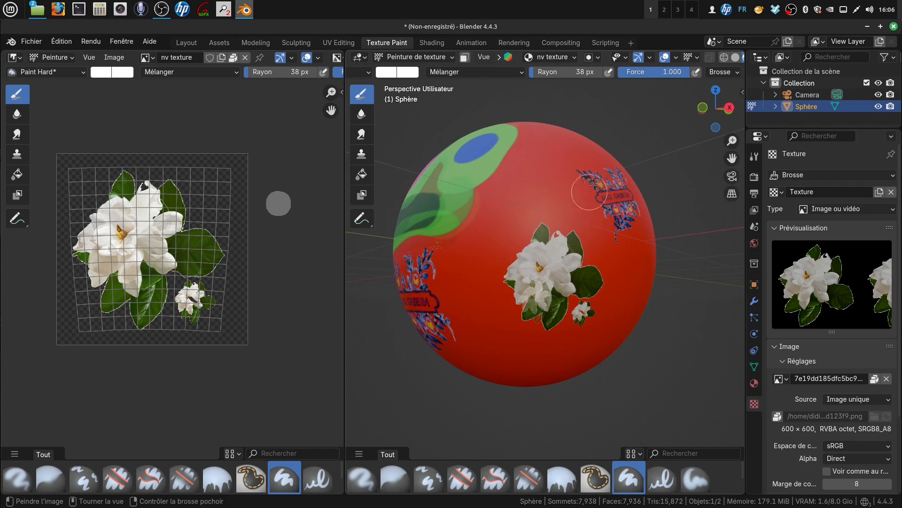
{"action": "middle_click_drag", "start_coordinate": [629, 227], "coordinate": [554, 299]}
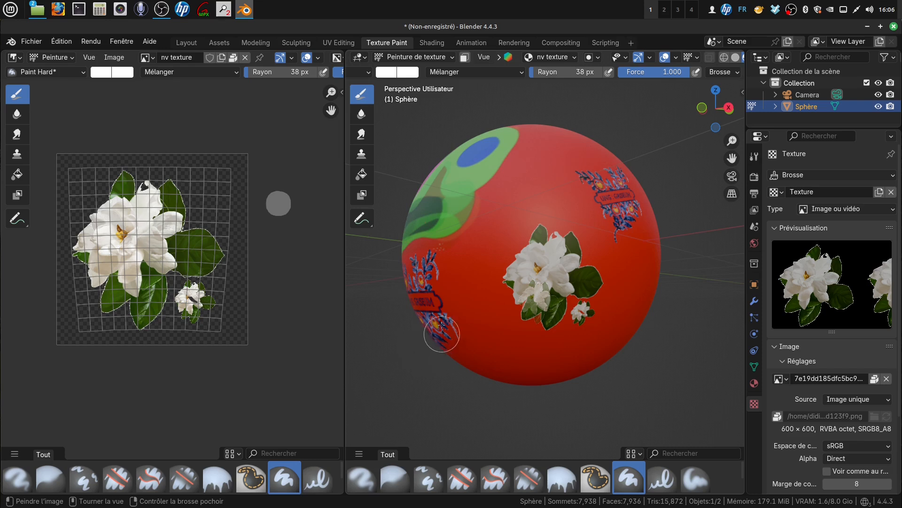
{"action": "key", "text": "ctrl+z"}
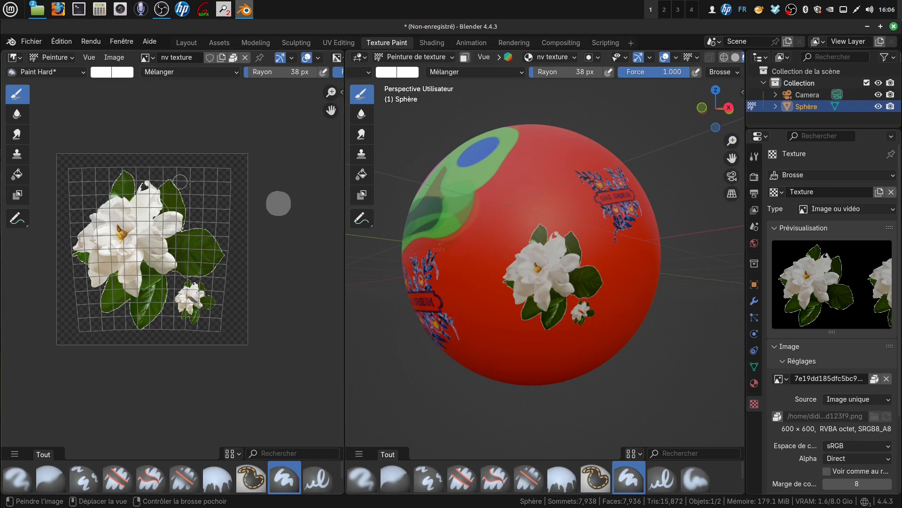
{"action": "key", "text": "ctrl+shift+z"}
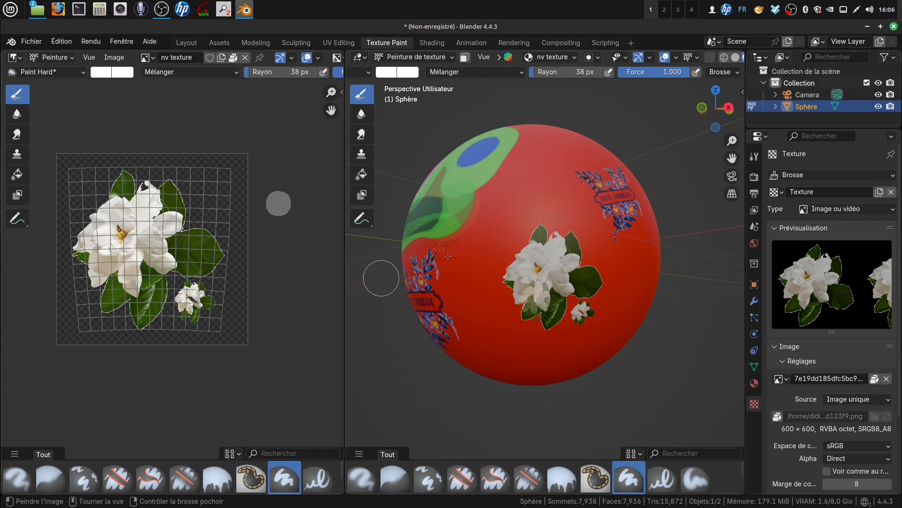
{"action": "key", "text": "ctrl+z"}
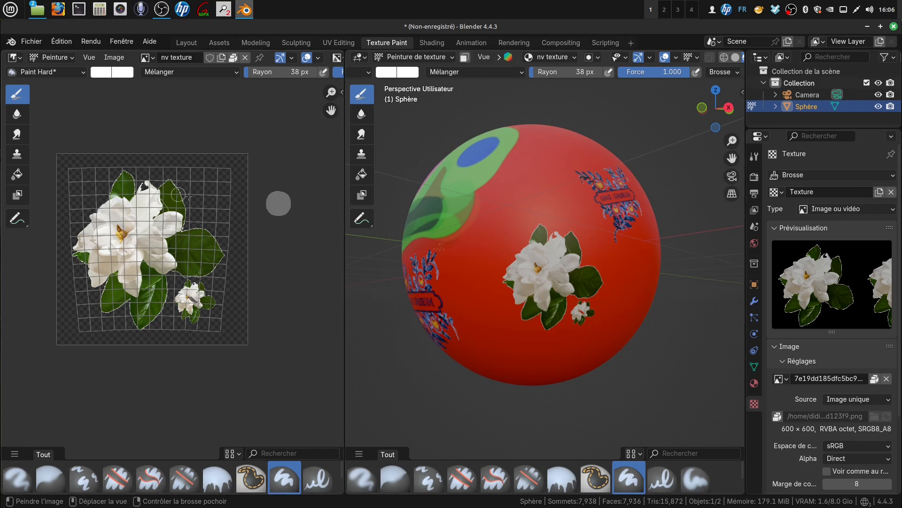
{"action": "key", "text": "ctrl+shift+z"}
{"action": "key", "text": "ctrl+z"}
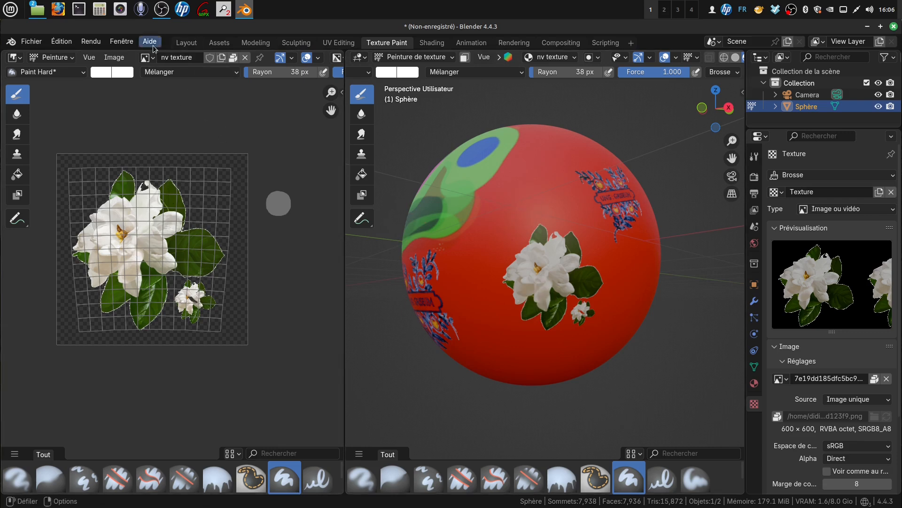
- Return to the Layout workspace with the sphere's material nodes shown in the shader editor
{"action": "left_click", "coordinate": [187, 43]}
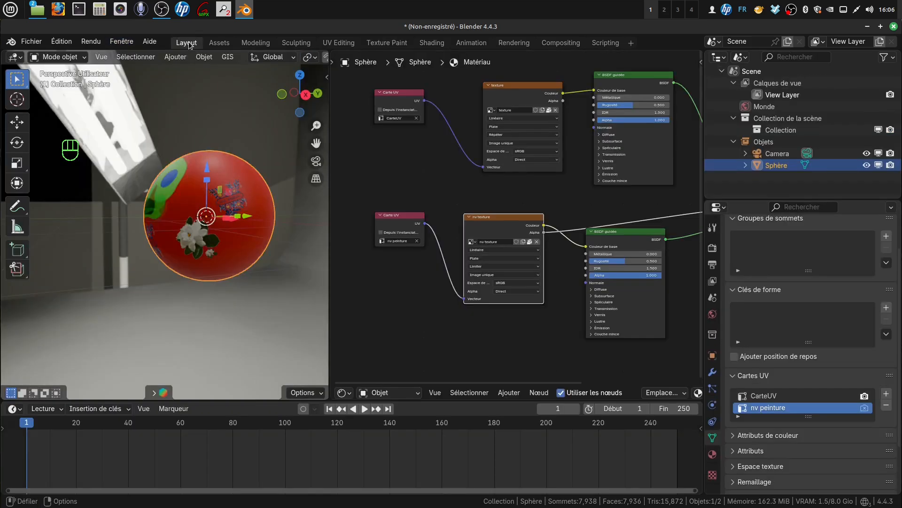
{"action": "middle_click_drag", "start_coordinate": [411, 300], "coordinate": [418, 298]}
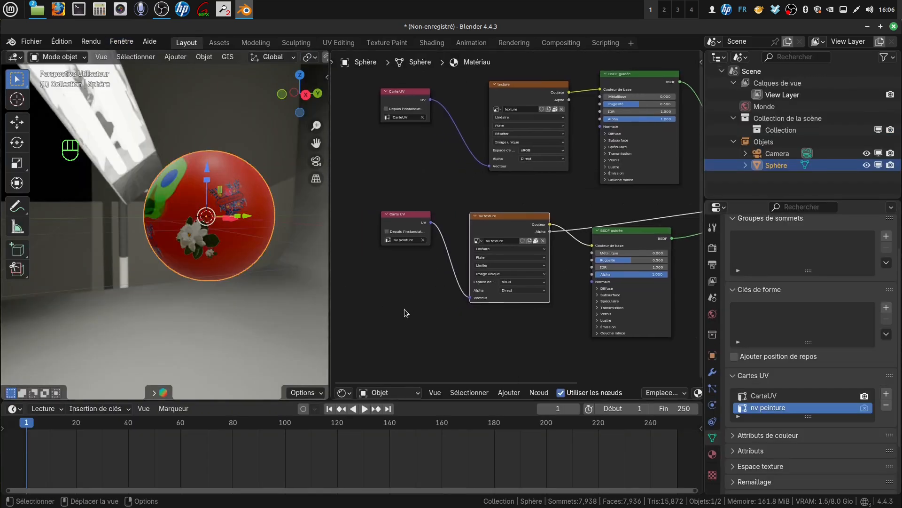
{"action": "left_click", "coordinate": [352, 397]}
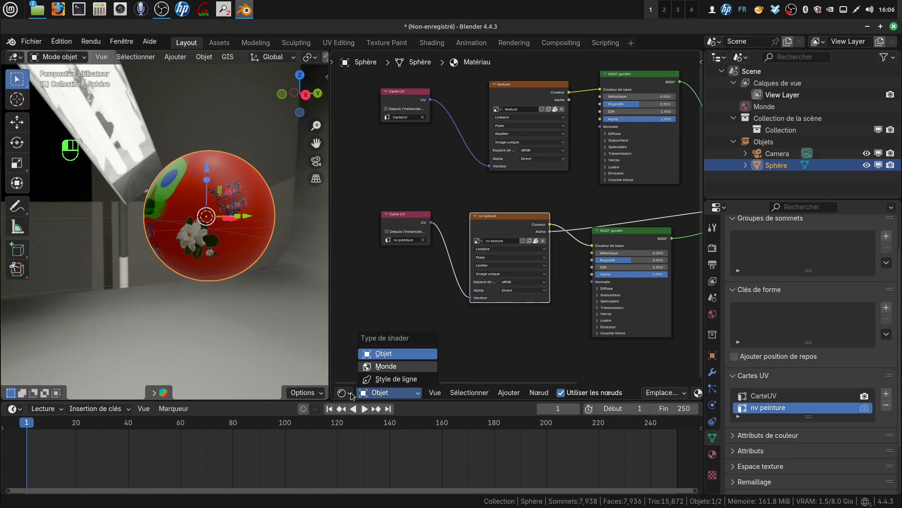
{"action": "key", "text": "Escape"}
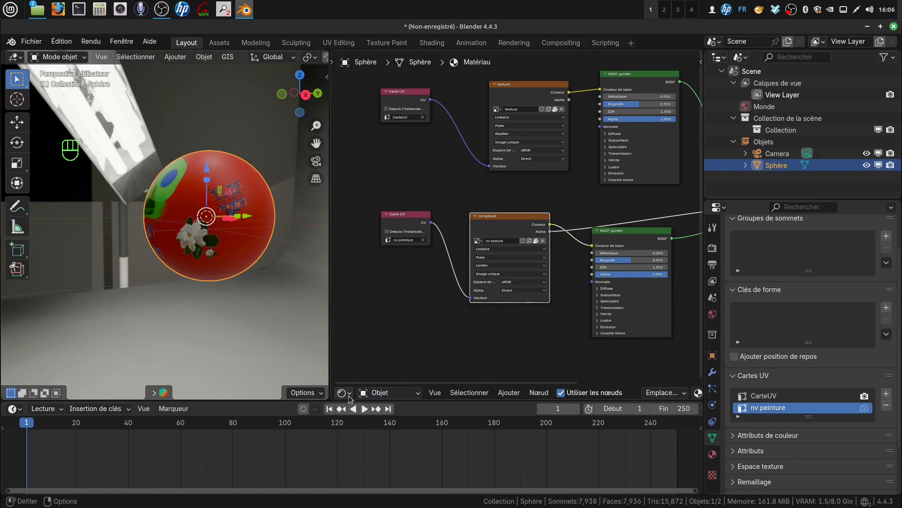
{"action": "left_click", "coordinate": [344, 393]}
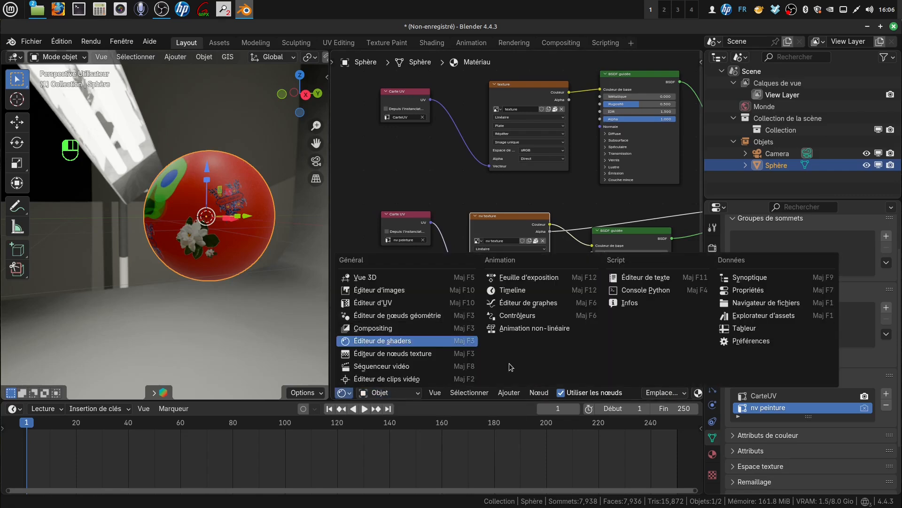
{"action": "scroll", "coordinate": [463, 316], "scroll_direction": "down", "scroll_amount": 1}
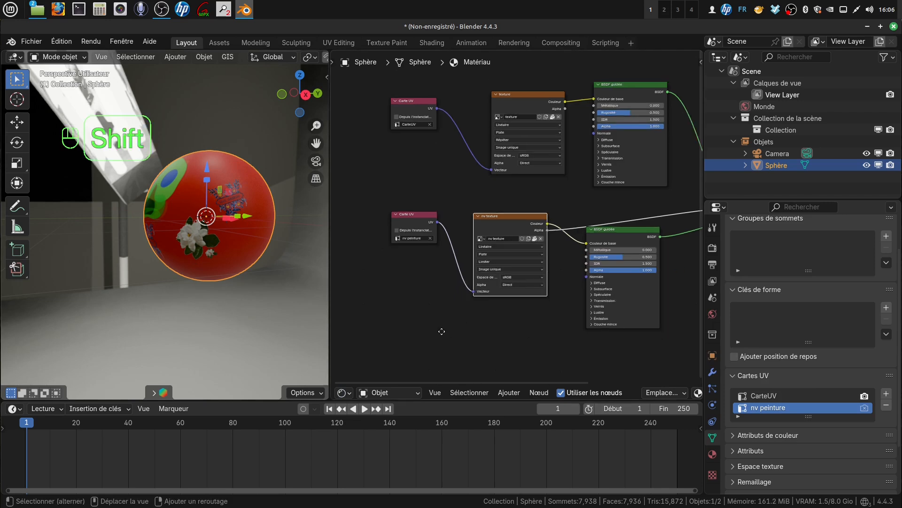
- Set the roughness to about 0.34 on the base texture's Principled BSDF and about 0.64 on the nv texture's one
{"action": "middle_click_drag", "start_coordinate": [442, 331], "coordinate": [384, 346], "text": "shift"}
{"action": "scroll", "coordinate": [196, 262], "scroll_direction": "up", "scroll_amount": 3}
{"action": "middle_click_drag", "start_coordinate": [214, 256], "coordinate": [242, 258]}
{"action": "middle_click_drag", "start_coordinate": [253, 275], "coordinate": [224, 290], "text": "shift"}
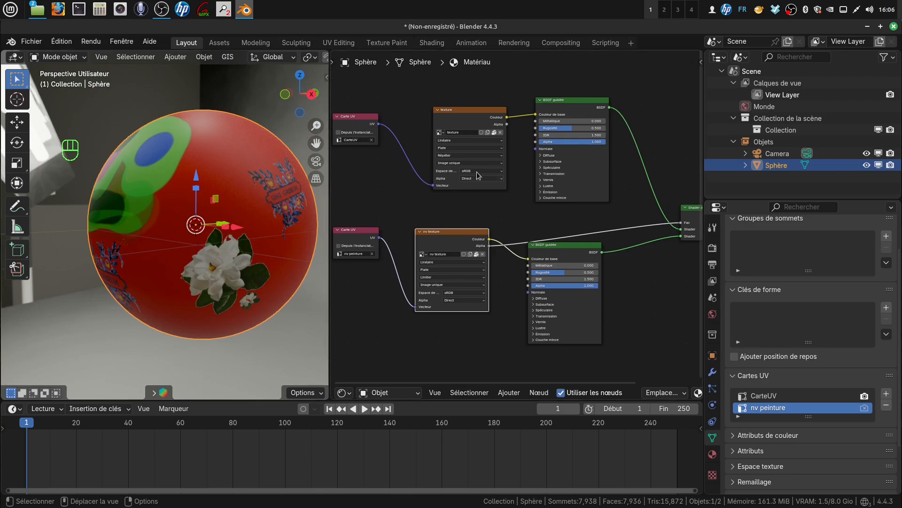
{"action": "middle_click_drag", "start_coordinate": [184, 204], "coordinate": [172, 210]}
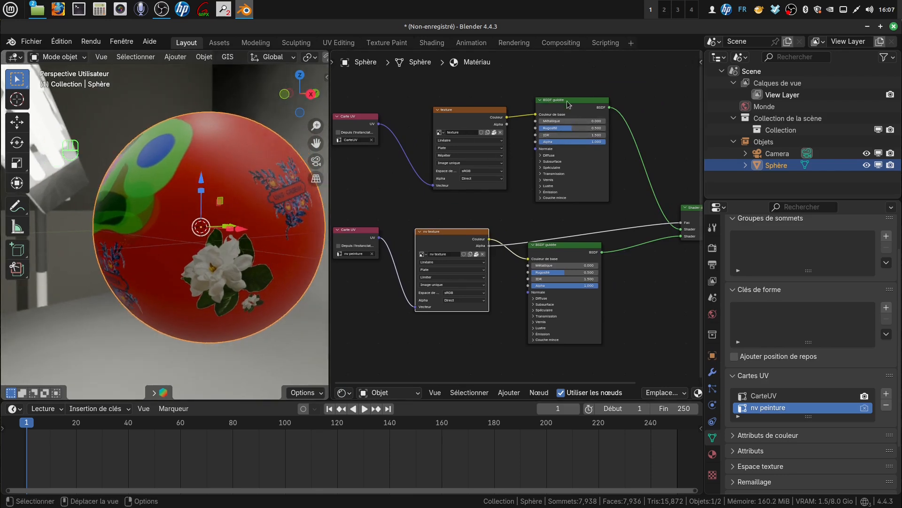
{"action": "left_click_drag", "start_coordinate": [577, 131], "coordinate": [561, 132]}
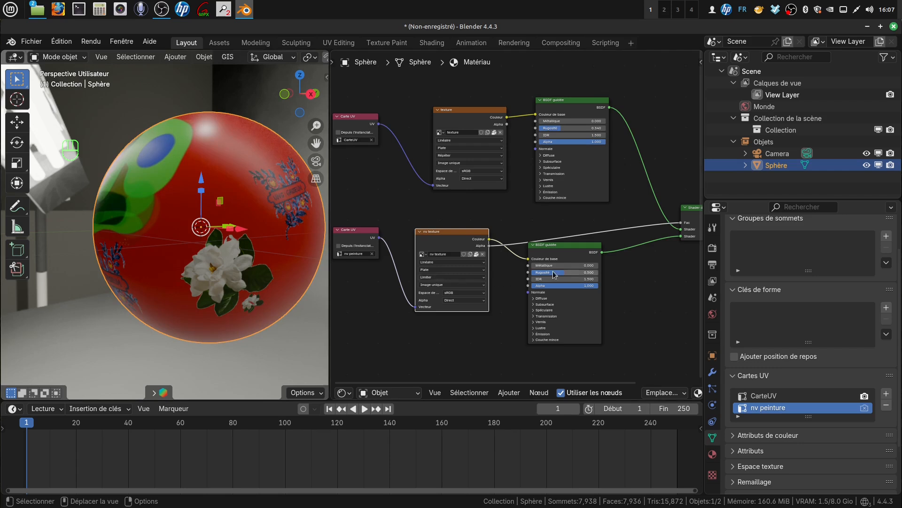
{"action": "mouse_move", "coordinate": [563, 275]}
{"action": "left_mouse_down"}
{"action": "mouse_move", "coordinate": [520, 271]}
{"action": "mouse_move", "coordinate": [568, 271]}
{"action": "left_mouse_up"}
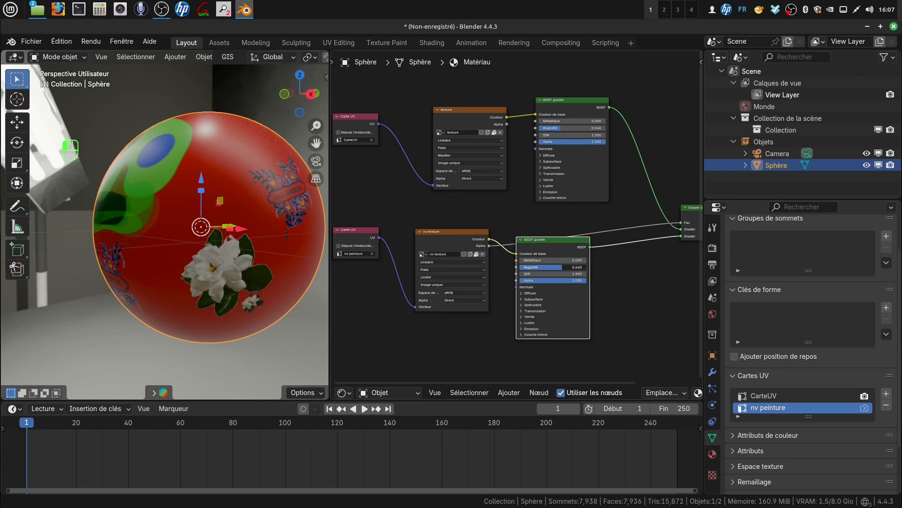
- Replace the shader editor with the UV editor and put the sphere in Edit Mode to display its unwrap over nv texture
{"action": "middle_click_drag", "start_coordinate": [382, 308], "coordinate": [402, 260]}
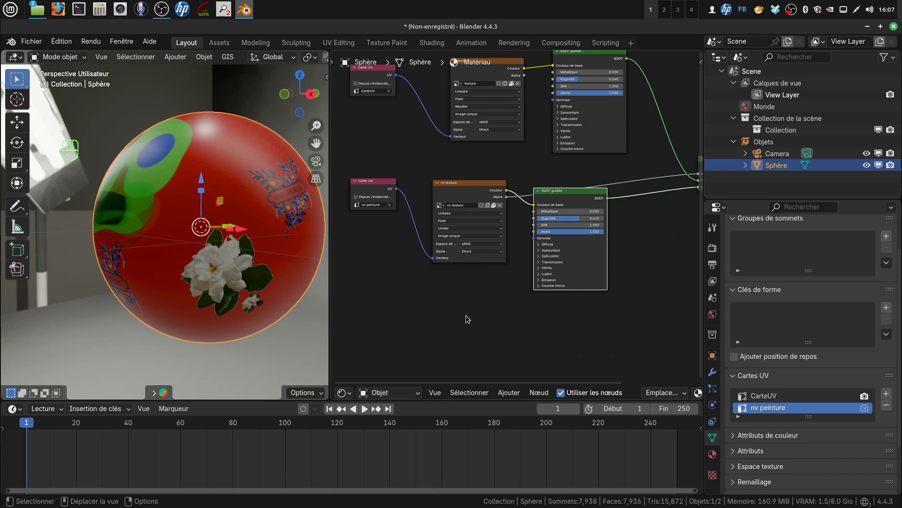
{"action": "scroll", "coordinate": [608, 252], "scroll_direction": "down", "scroll_amount": 3}
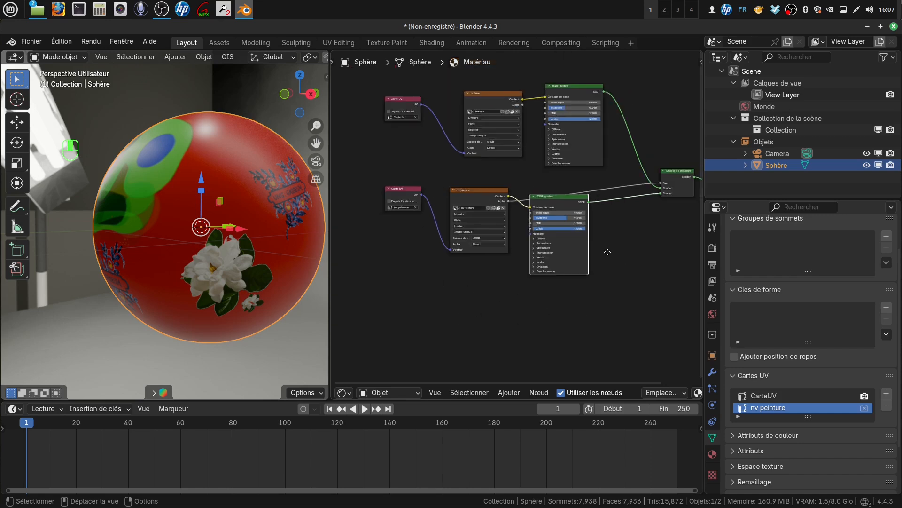
{"action": "middle_click_drag", "start_coordinate": [608, 252], "coordinate": [521, 252]}
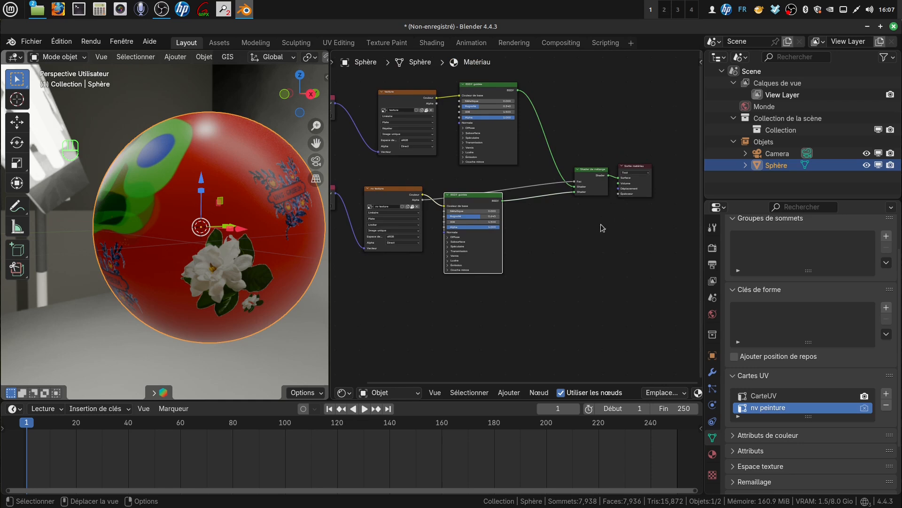
{"action": "middle_click_drag", "start_coordinate": [554, 268], "coordinate": [610, 245]}
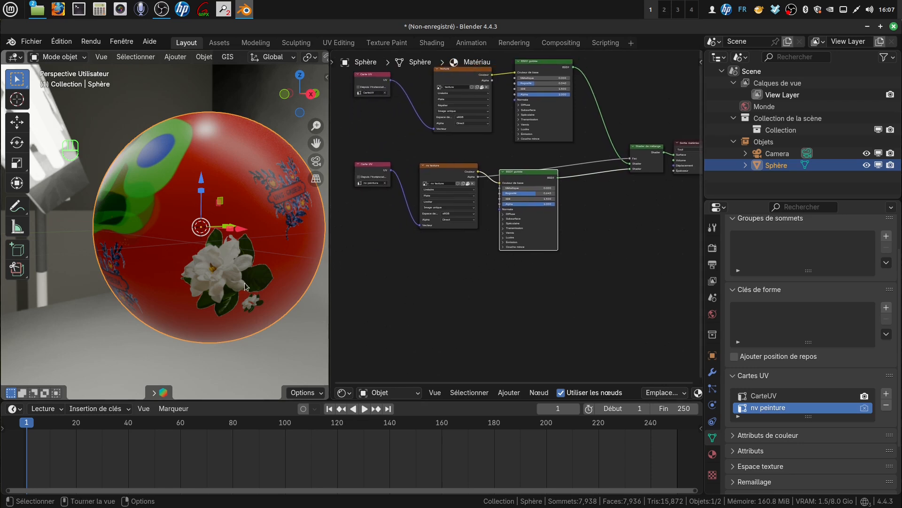
{"action": "middle_click_drag", "start_coordinate": [469, 268], "coordinate": [503, 279]}
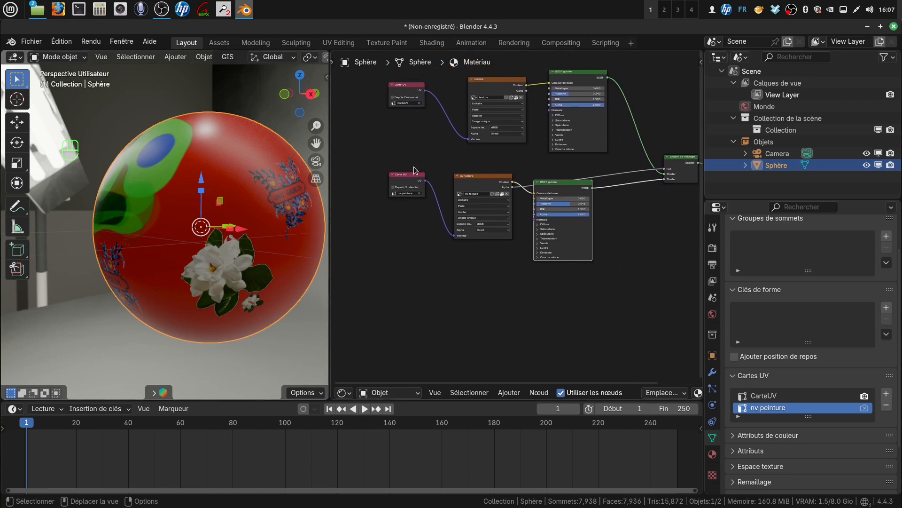
{"action": "left_click", "coordinate": [204, 56]}
{"action": "left_click", "coordinate": [350, 395]}
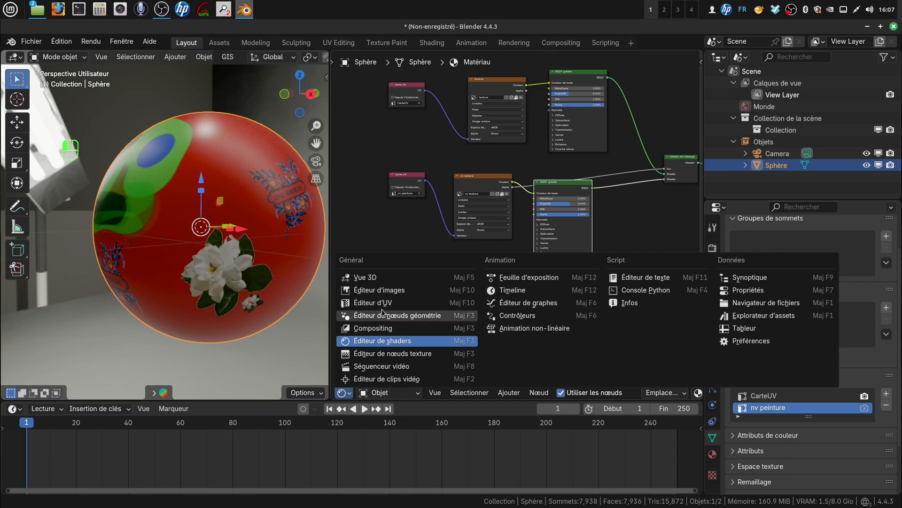
{"action": "left_click", "coordinate": [424, 290]}
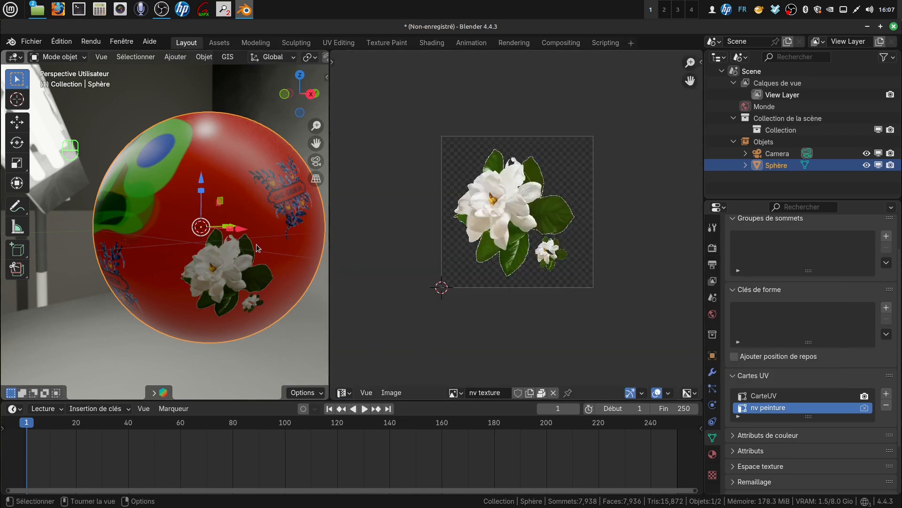
{"action": "key", "text": "Tab"}
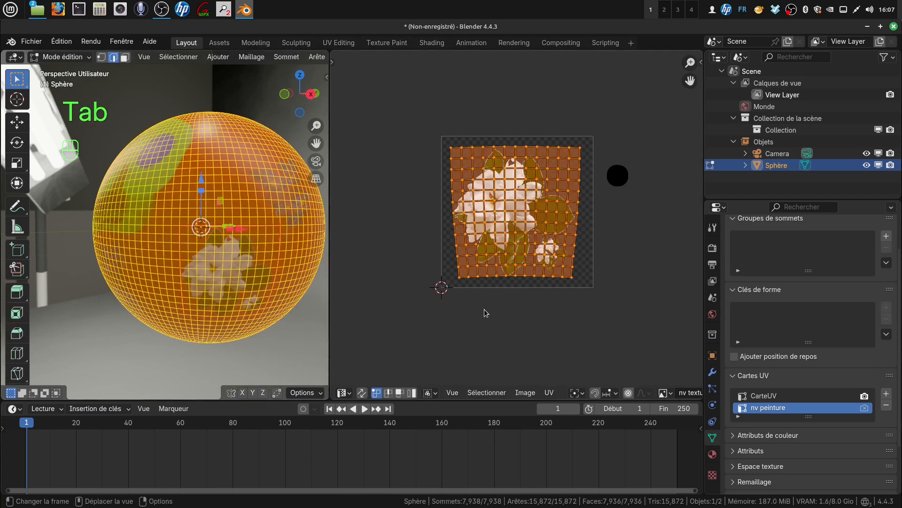
{"action": "scroll", "coordinate": [486, 313], "scroll_direction": "up", "scroll_amount": 1}
- Make CarteUV the active UV map of the sphere in the UV editor
{"action": "left_click", "coordinate": [643, 393]}
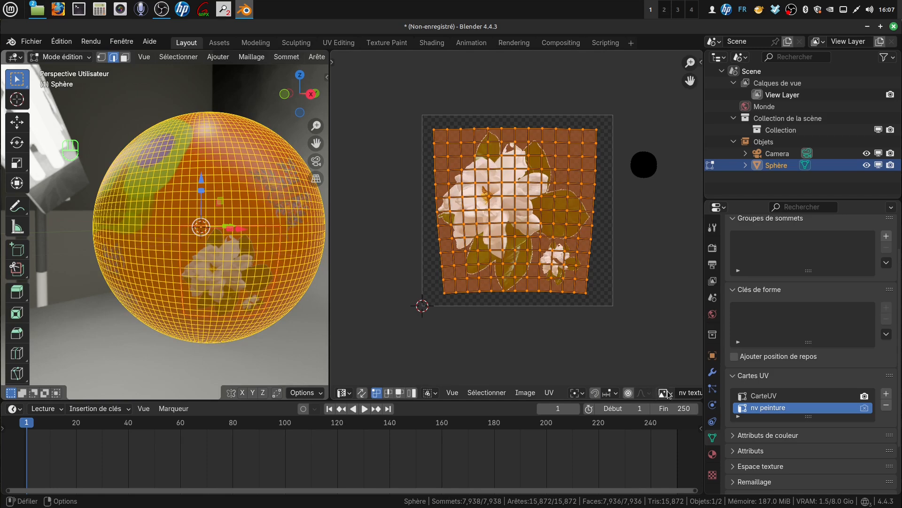
{"action": "left_click", "coordinate": [665, 393]}
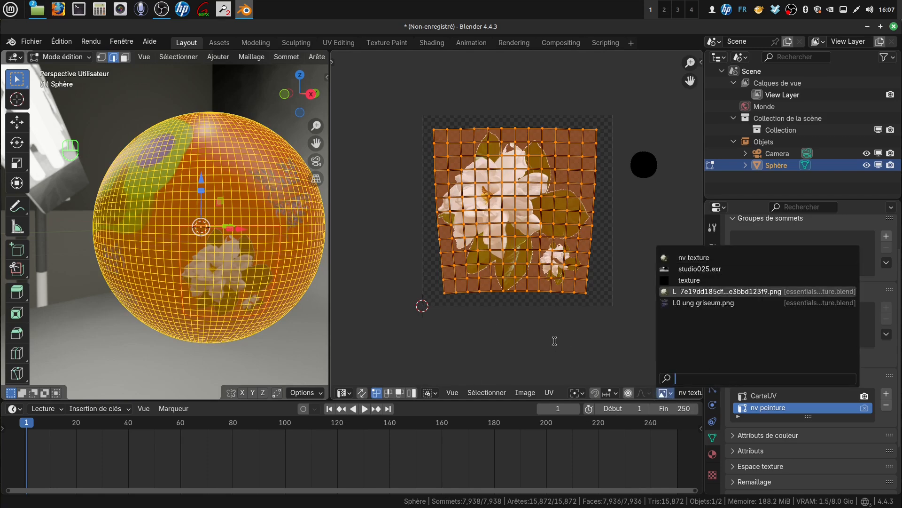
{"action": "scroll", "coordinate": [651, 397], "scroll_direction": "down", "scroll_amount": 5}
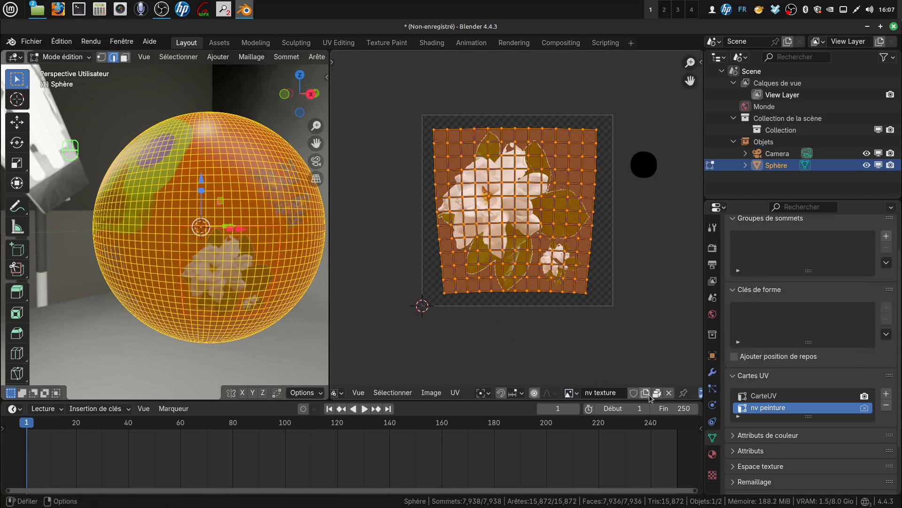
{"action": "scroll", "coordinate": [644, 397], "scroll_direction": "down", "scroll_amount": 5}
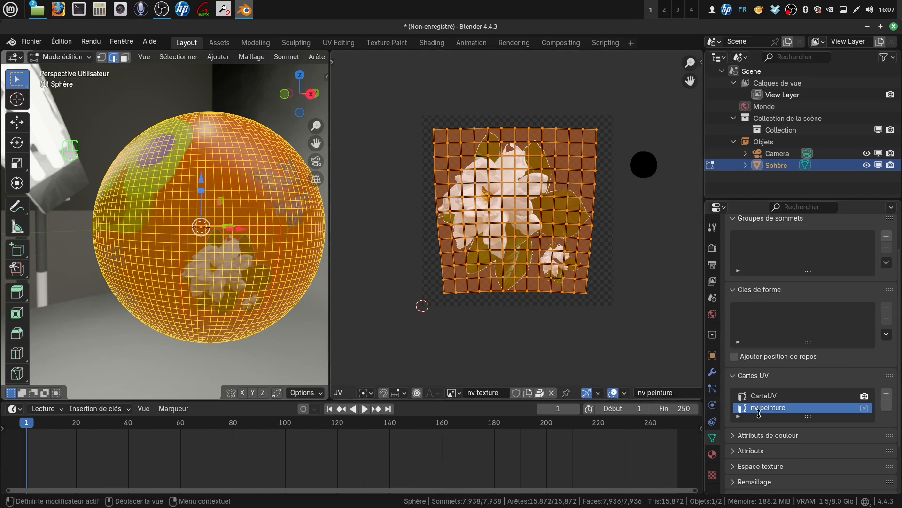
{"action": "left_click", "coordinate": [684, 396]}
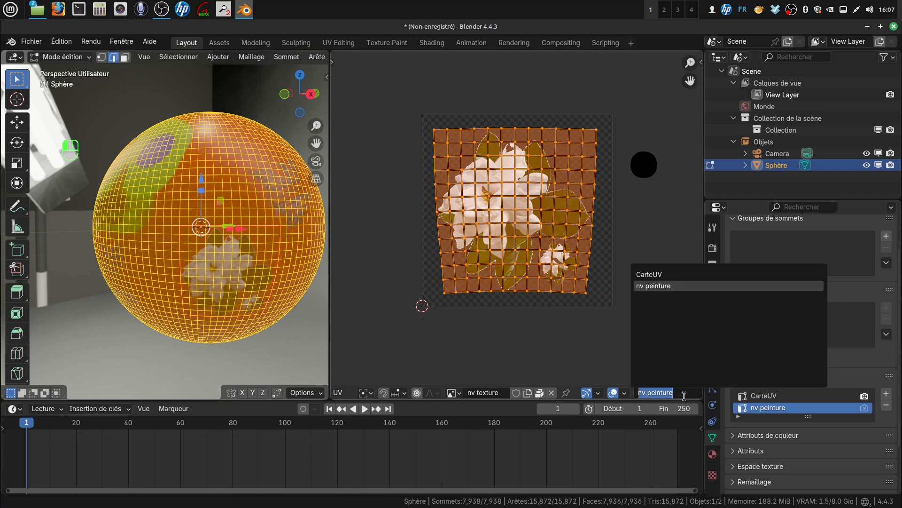
{"action": "left_click", "coordinate": [671, 274]}
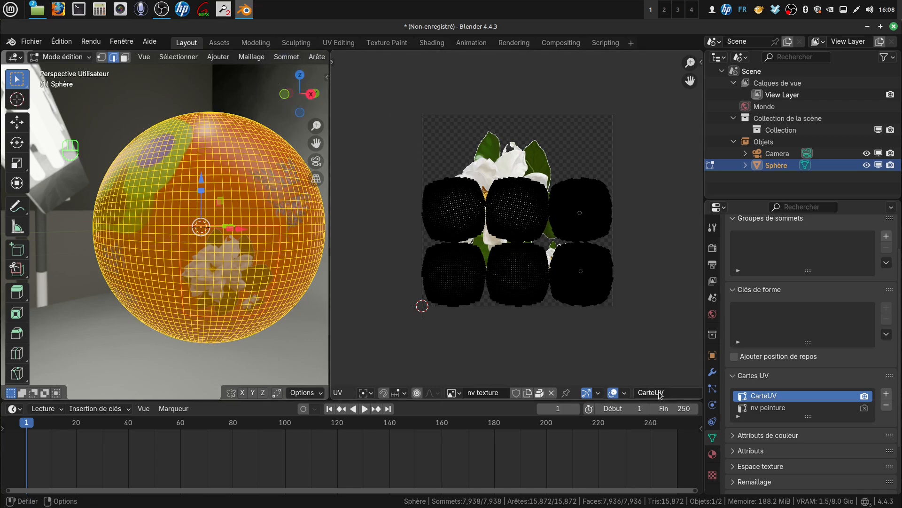
- Display the texture image behind the sphere's CarteUV unwrap in the UV editor
{"action": "left_click", "coordinate": [460, 395]}
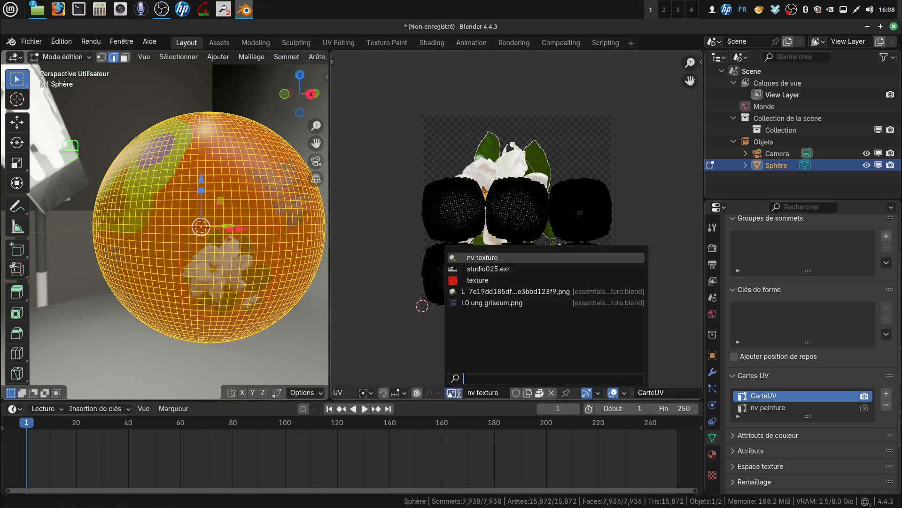
{"action": "left_click", "coordinate": [460, 394]}
{"action": "left_click", "coordinate": [460, 395]}
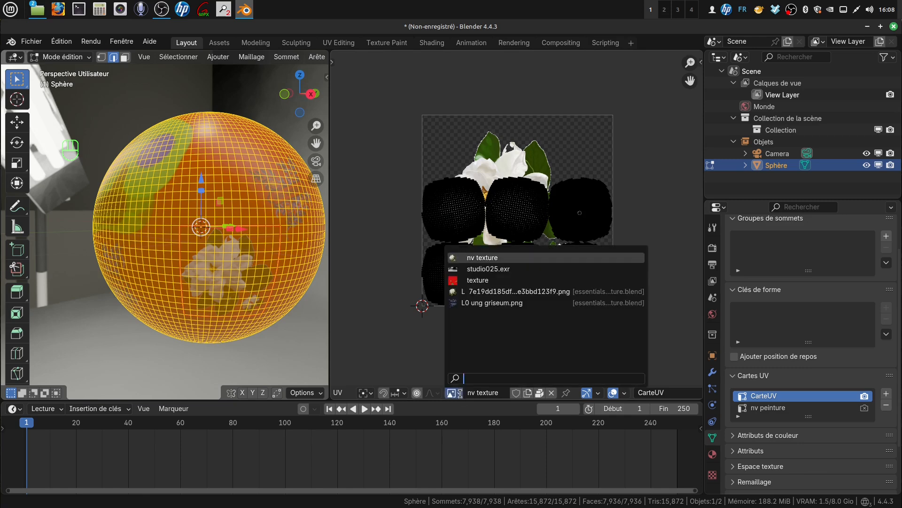
{"action": "left_click", "coordinate": [479, 280]}
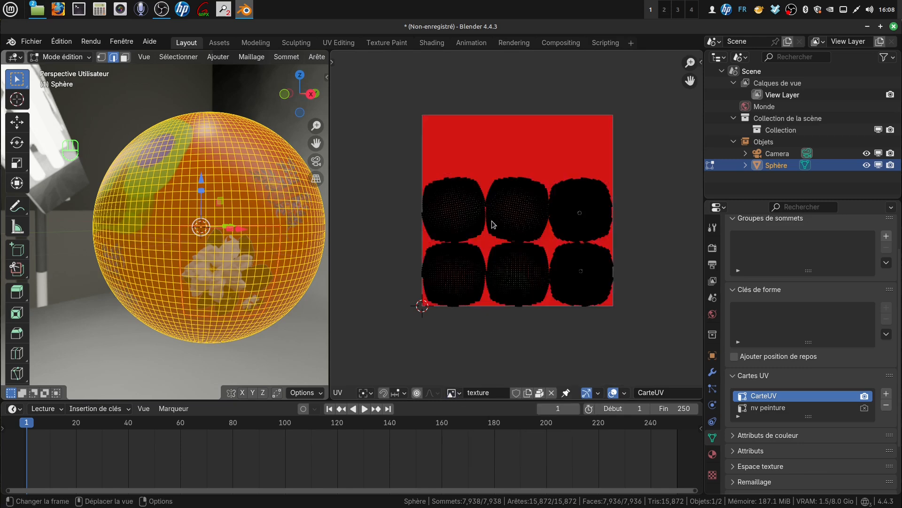
{"action": "left_click", "coordinate": [452, 393]}
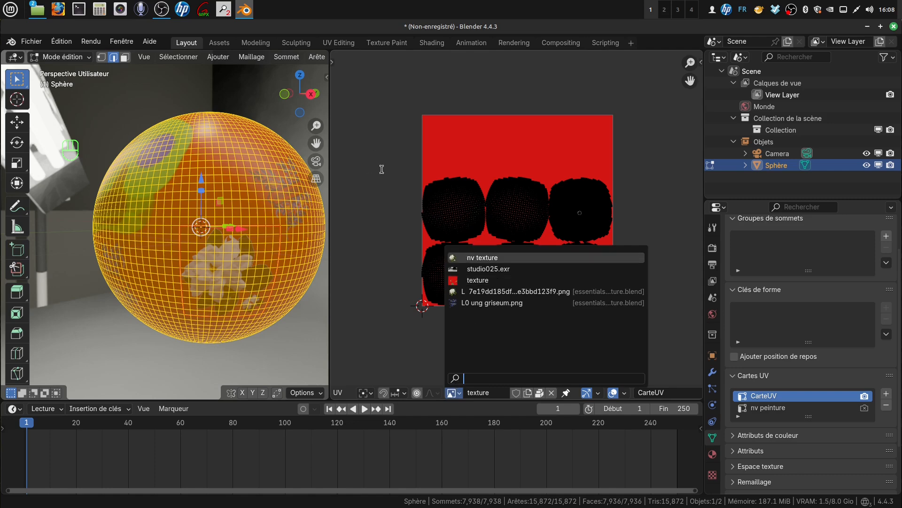
{"action": "left_click", "coordinate": [403, 354]}
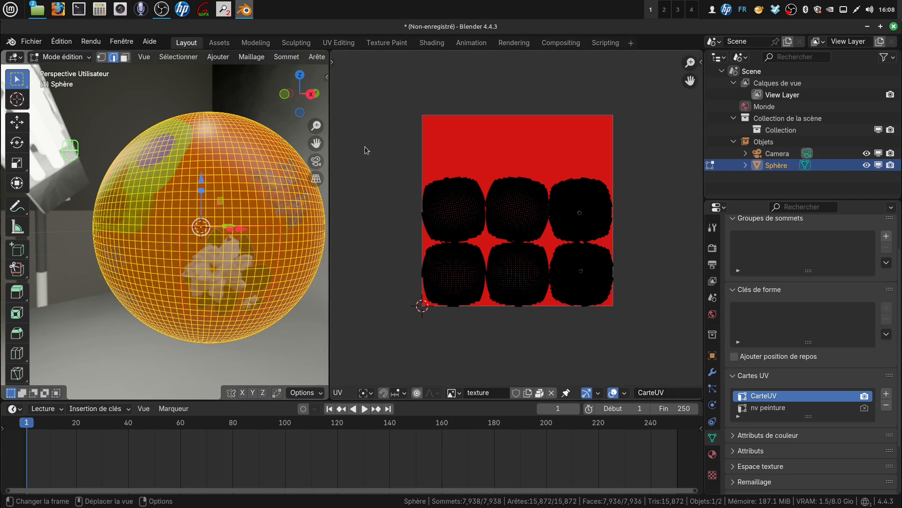
- Widen the 3D viewport and return the sphere to Object Mode
{"action": "left_click_drag", "start_coordinate": [330, 125], "coordinate": [412, 125]}
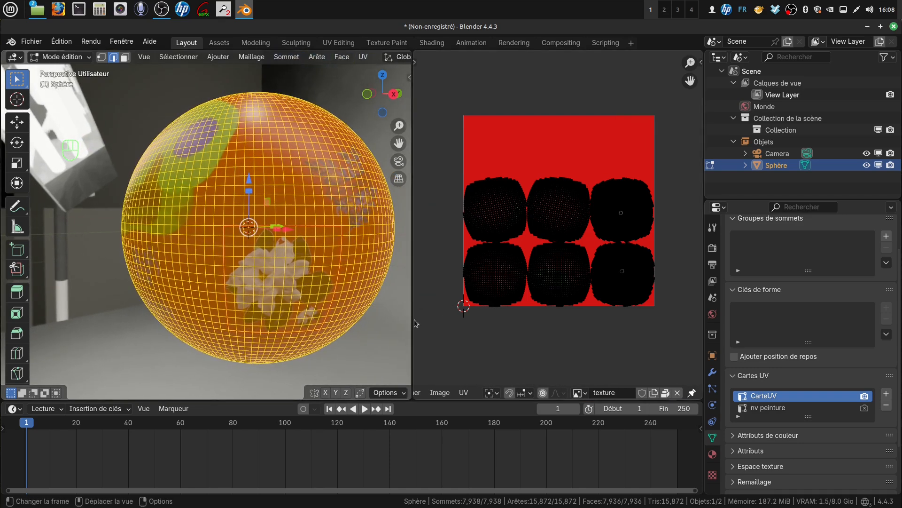
{"action": "left_click_drag", "start_coordinate": [413, 323], "coordinate": [492, 323]}
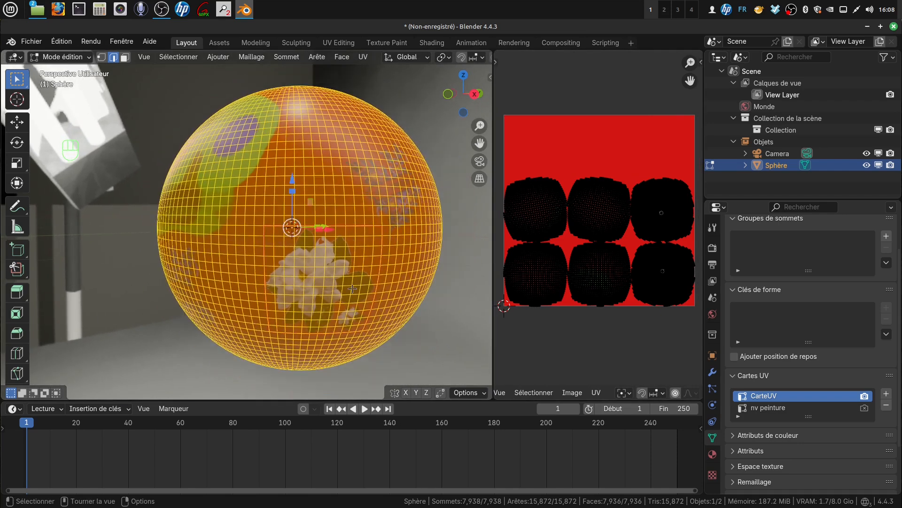
{"action": "key", "text": "Tab"}
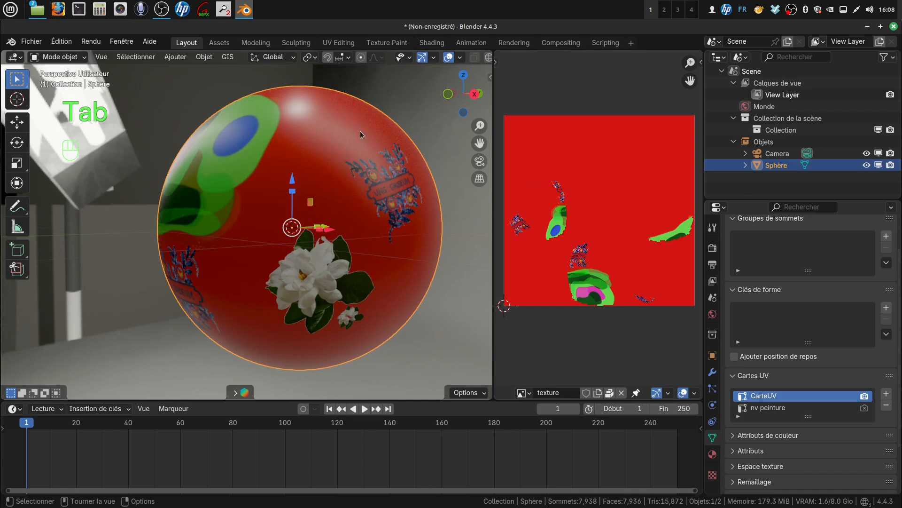
- Examine the sphere's layered textures in the 3D viewport, both deselected and selected
{"action": "scroll", "coordinate": [345, 248], "scroll_direction": "up", "scroll_amount": 2}
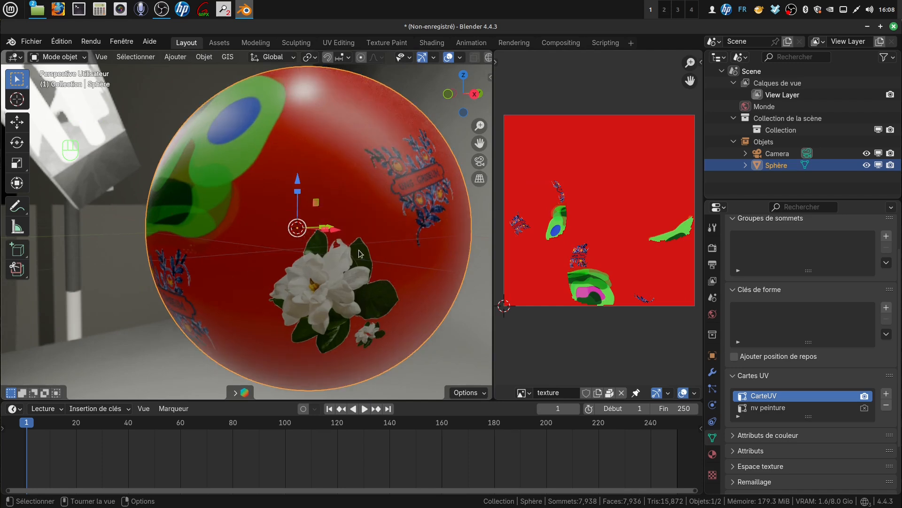
{"action": "scroll", "coordinate": [372, 217], "scroll_direction": "down", "scroll_amount": 2}
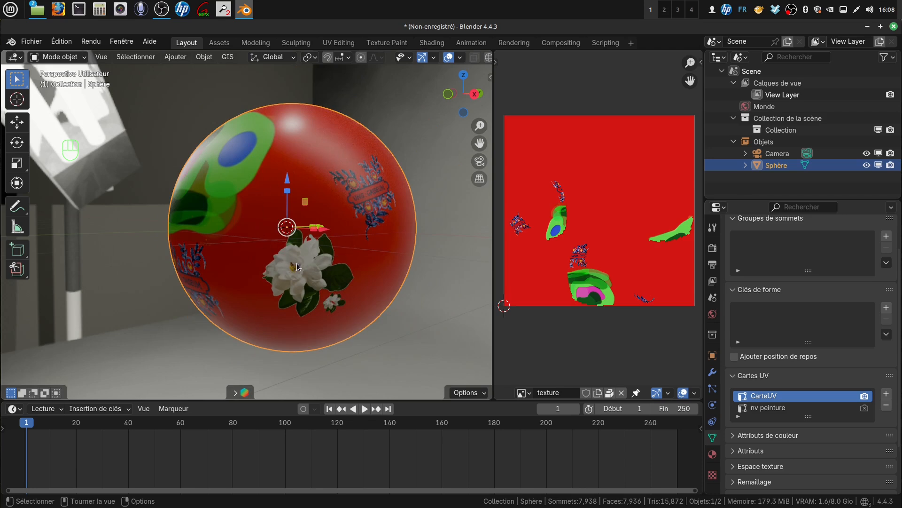
{"action": "scroll", "coordinate": [356, 276], "scroll_direction": "up", "scroll_amount": 1}
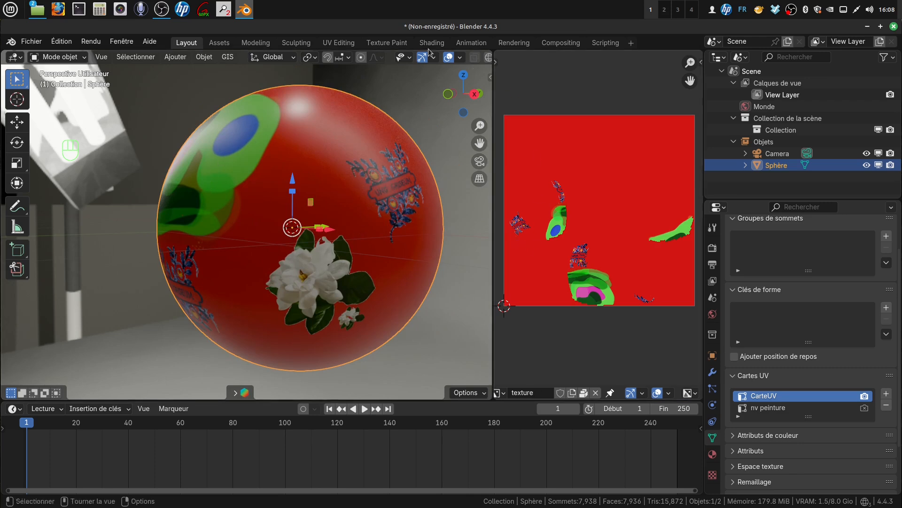
{"action": "scroll", "coordinate": [365, 277], "scroll_direction": "down", "scroll_amount": 2}
{"action": "scroll", "coordinate": [366, 276], "scroll_direction": "up", "scroll_amount": 1}
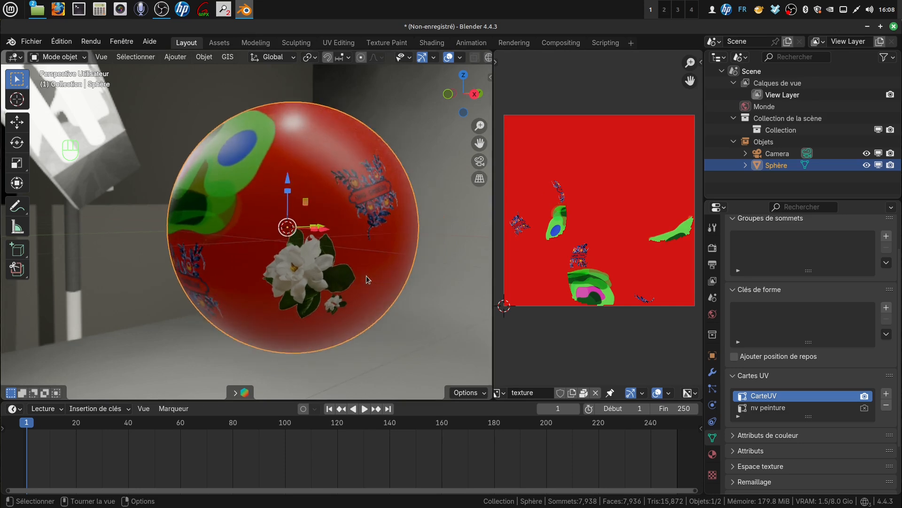
{"action": "left_click", "coordinate": [452, 295]}
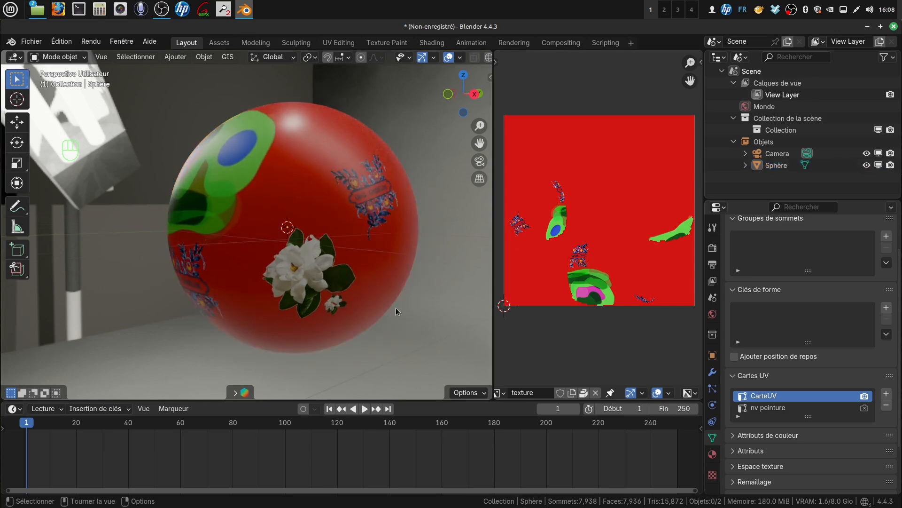
{"action": "left_click", "coordinate": [381, 296]}
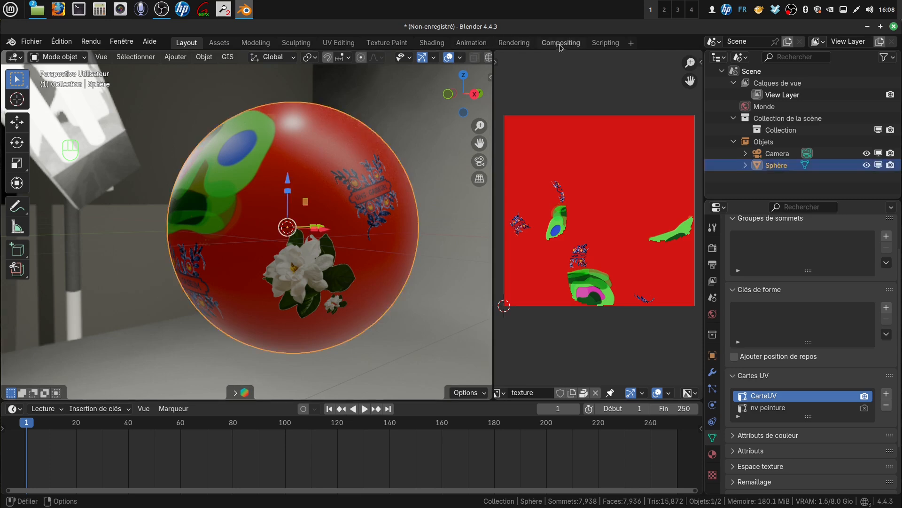
- Choose the Paint Hard Pressure brush in the Texture Paint workspace and set its main colour to white
{"action": "left_click", "coordinate": [398, 43]}
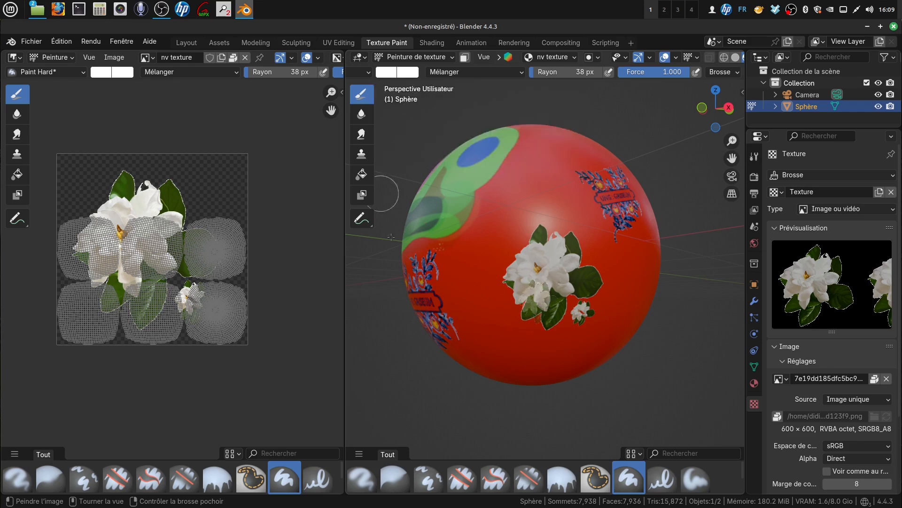
{"action": "left_click", "coordinate": [664, 482]}
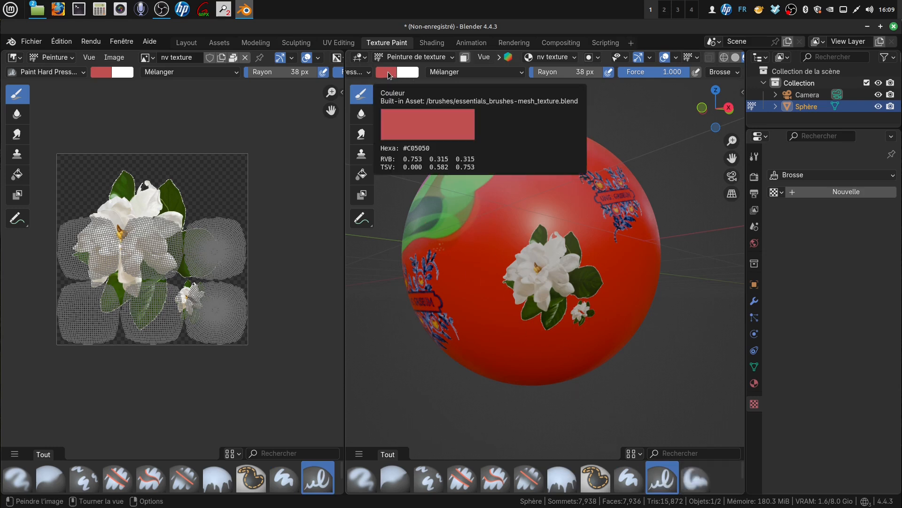
{"action": "left_click_drag", "start_coordinate": [405, 76], "coordinate": [386, 74]}
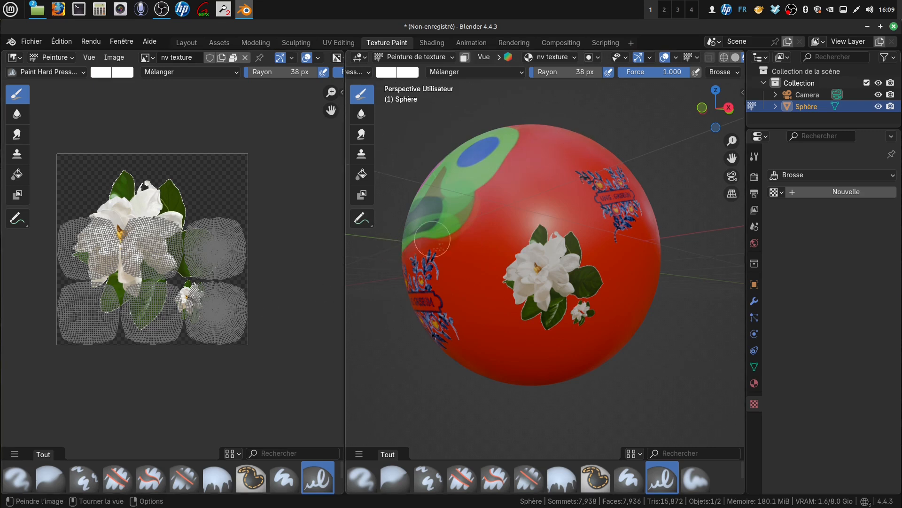
- Assign the existing flower Texture to the brush and set its mapping to Pochoir
{"action": "scroll", "coordinate": [660, 75], "scroll_direction": "down", "scroll_amount": 6}
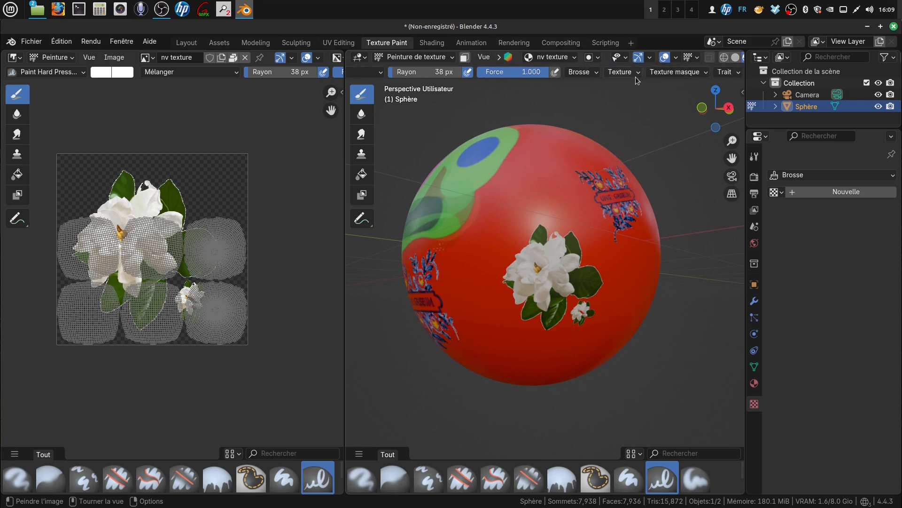
{"action": "left_click", "coordinate": [623, 72]}
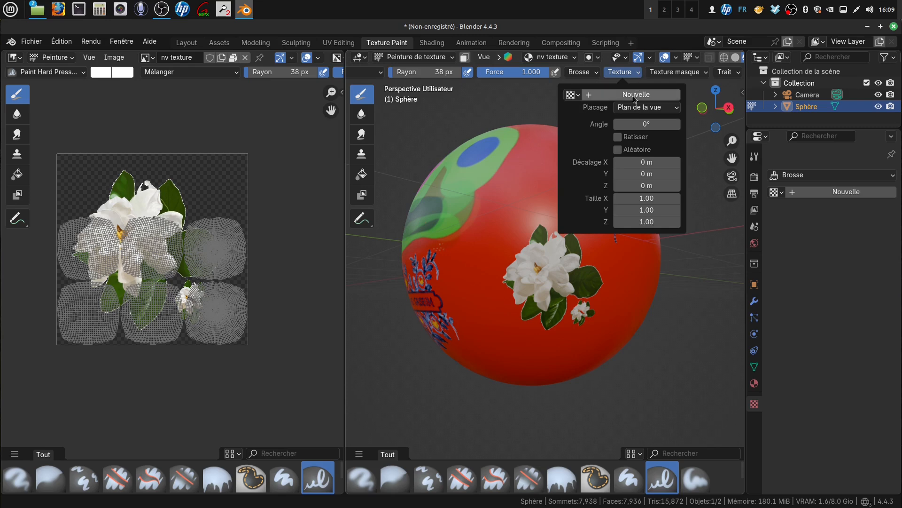
{"action": "left_click", "coordinate": [574, 95]}
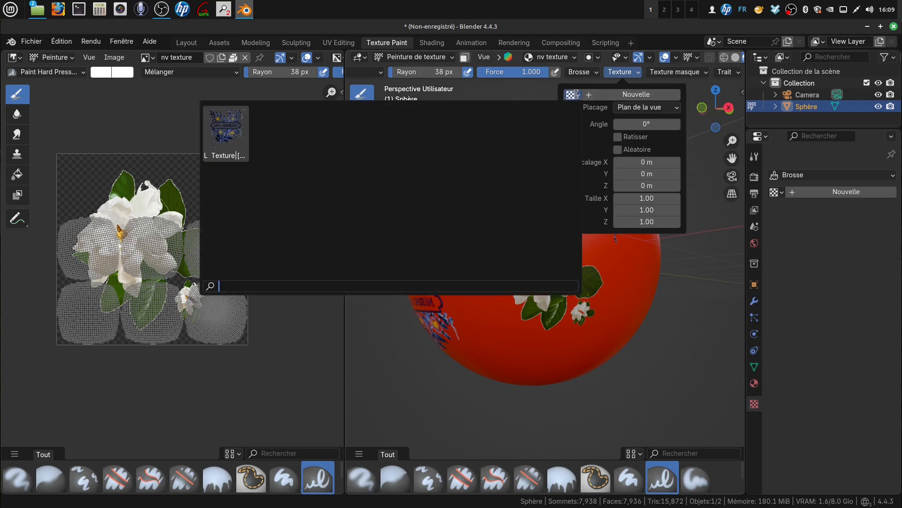
{"action": "left_click", "coordinate": [232, 126]}
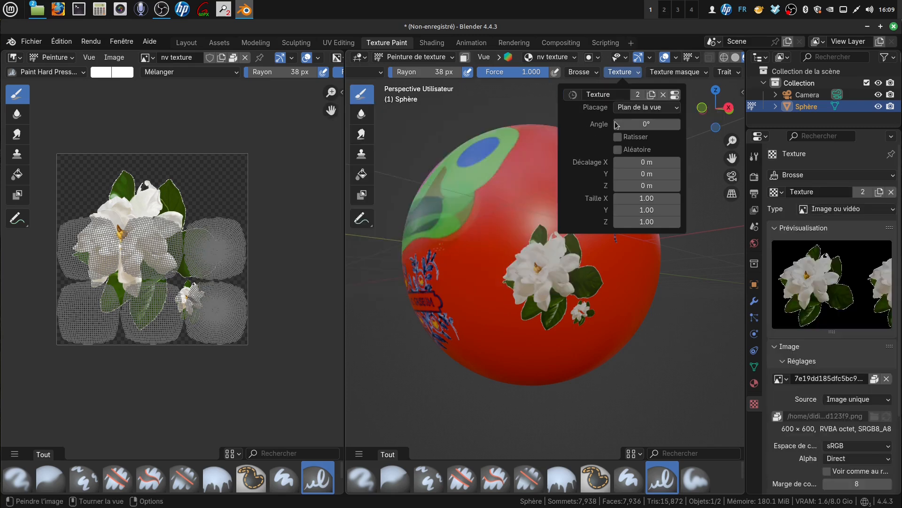
{"action": "left_click", "coordinate": [679, 108]}
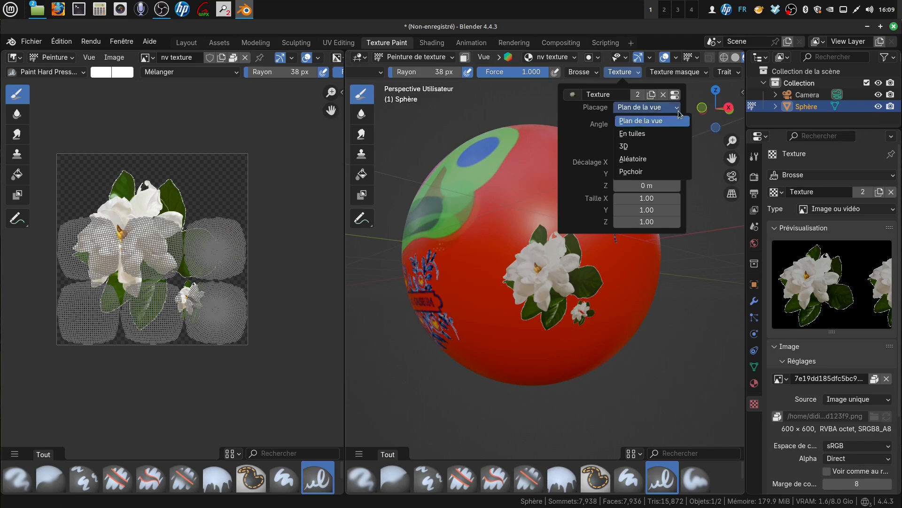
{"action": "left_click", "coordinate": [656, 171]}
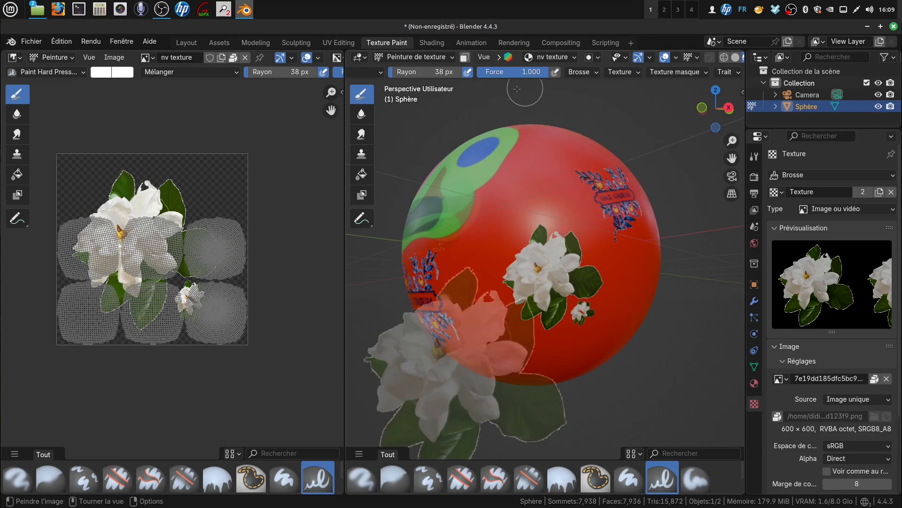
- Shrink the flower stencil, place it above the painted flower on the sphere, and dab the brush along its lower edge
{"action": "right_click_drag", "start_coordinate": [454, 372], "coordinate": [520, 228]}
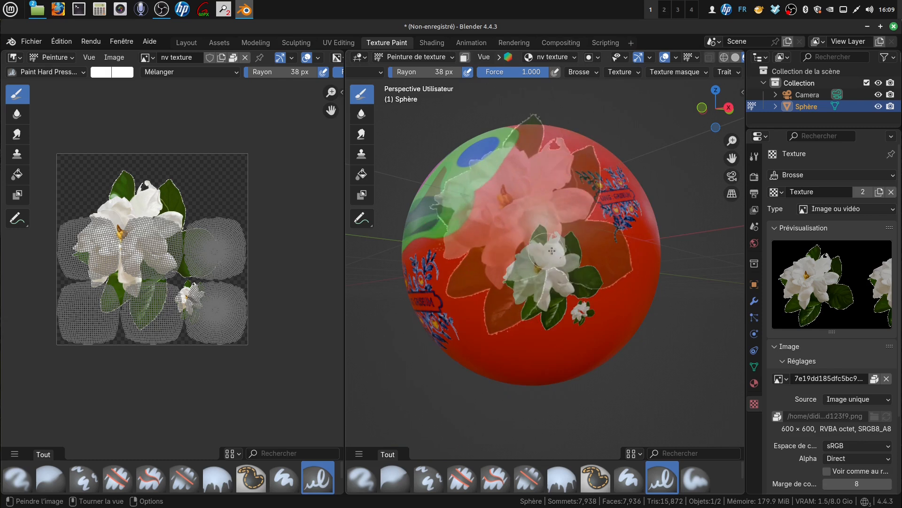
{"action": "right_click_drag", "start_coordinate": [571, 258], "coordinate": [542, 213], "text": "shift"}
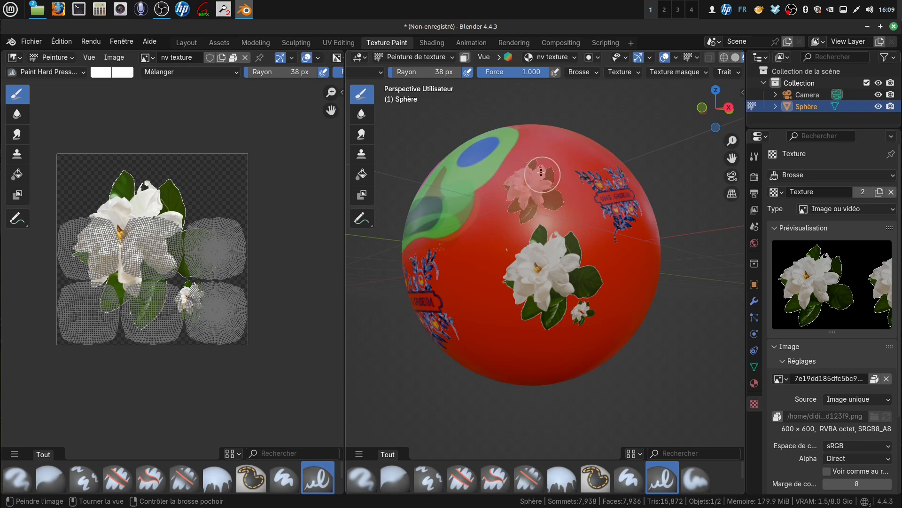
{"action": "left_click", "coordinate": [517, 214]}
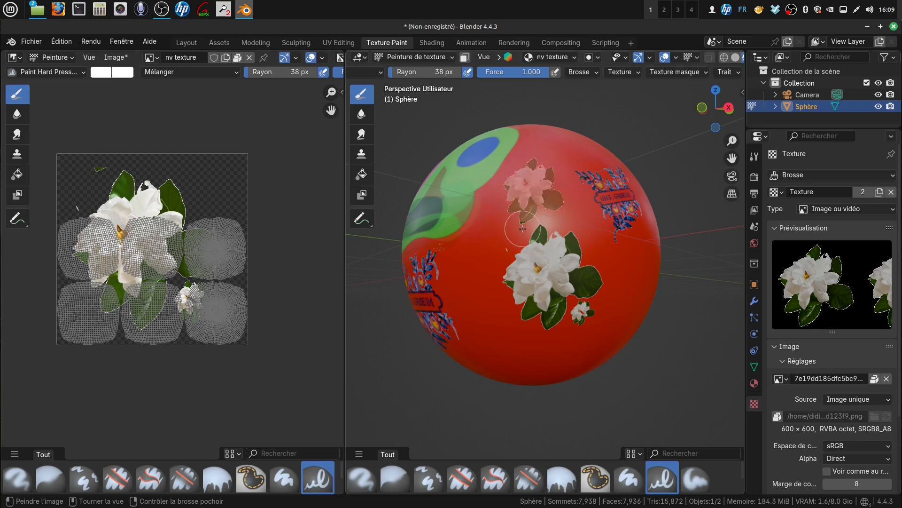
{"action": "mouse_move", "coordinate": [531, 220]}
{"action": "right_mouse_down"}
{"action": "mouse_move", "coordinate": [496, 230]}
{"action": "mouse_move", "coordinate": [535, 212]}
{"action": "right_mouse_up"}
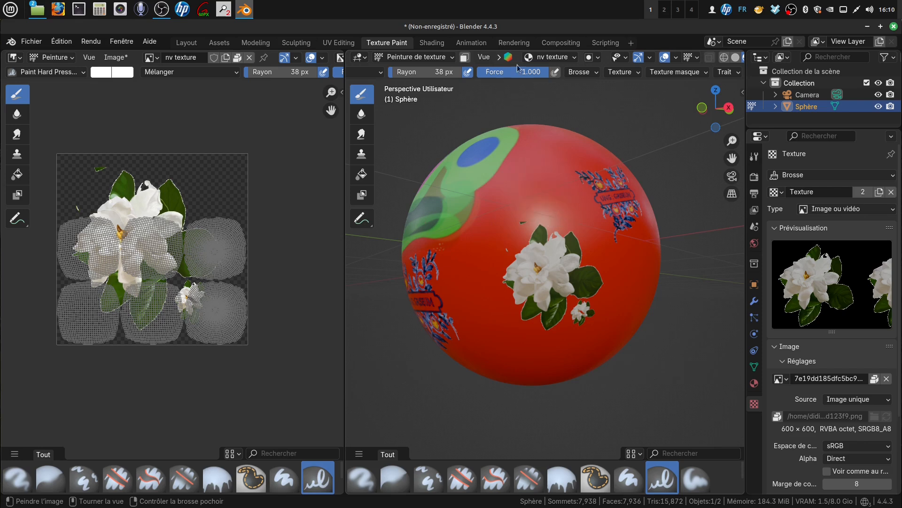
- Fit the stencil to its image's proportions with Proportion d'image
{"action": "left_click", "coordinate": [639, 72]}
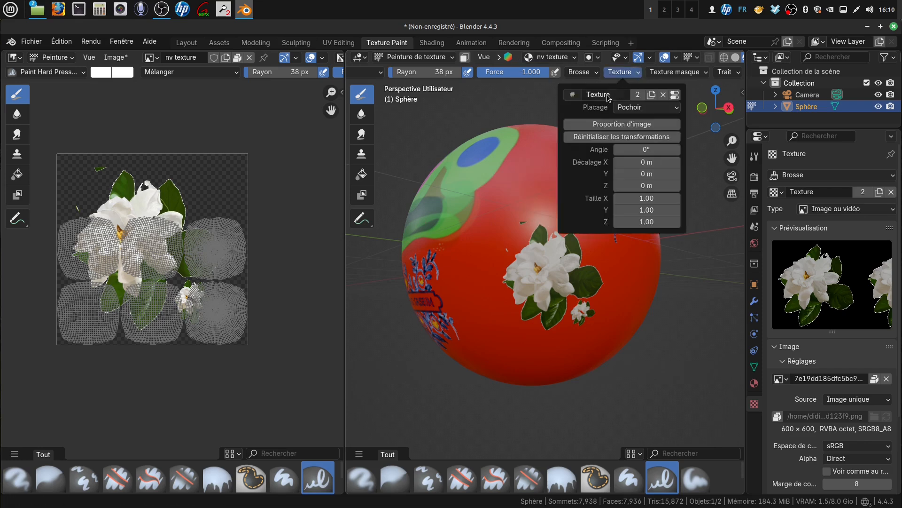
{"action": "left_click", "coordinate": [573, 94]}
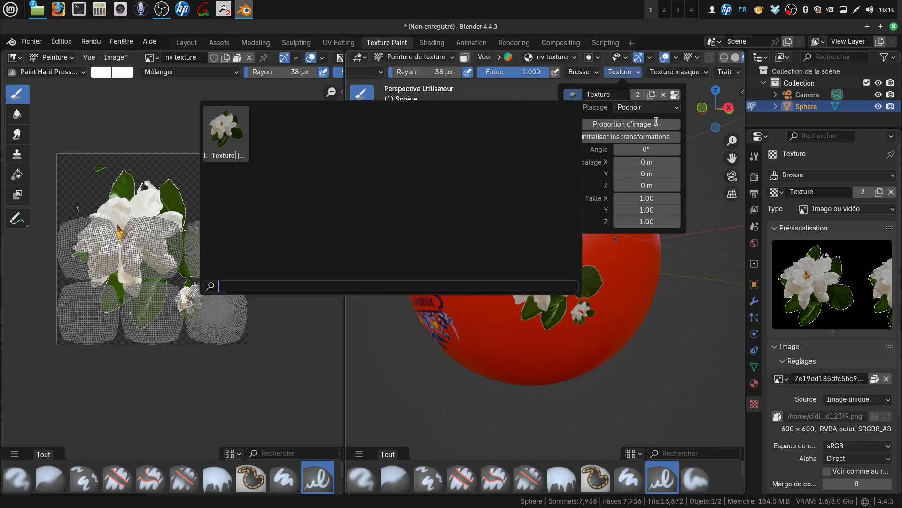
{"action": "left_click", "coordinate": [666, 126]}
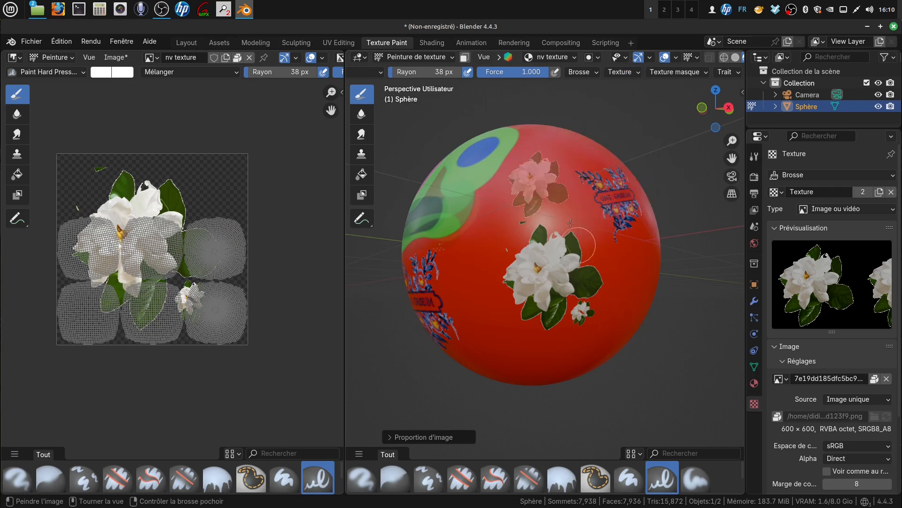
- Try to paint the small flower stencil onto the sphere's nv texture layer, and undo the stroke
{"action": "left_click", "coordinate": [556, 194]}
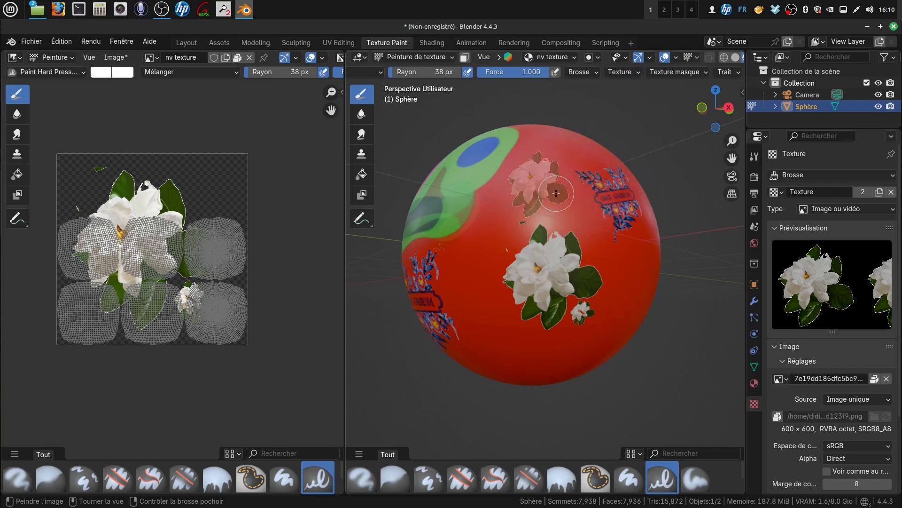
{"action": "left_click_drag", "start_coordinate": [556, 193], "coordinate": [535, 191]}
{"action": "key", "text": "ctrl+z"}
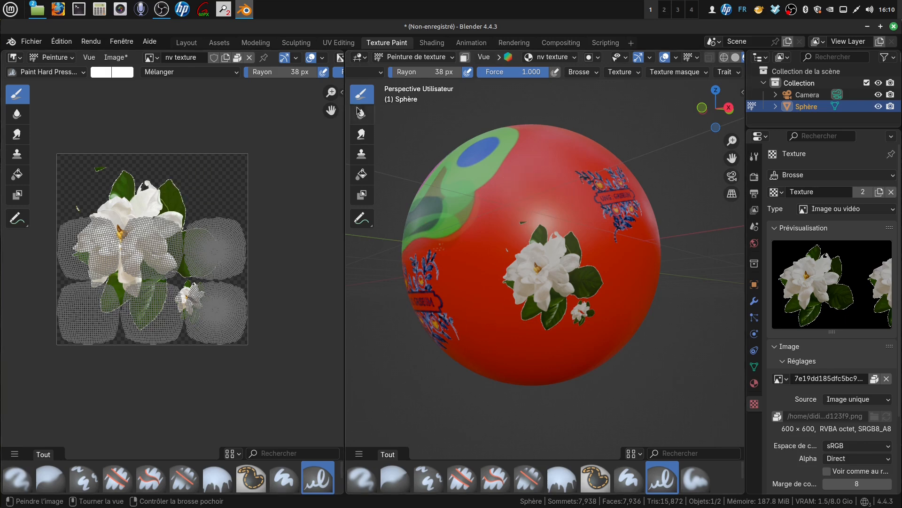
- Open the shader editor in place of the 3D view and make the texture image node the active paint layer
{"action": "left_click", "coordinate": [360, 57]}
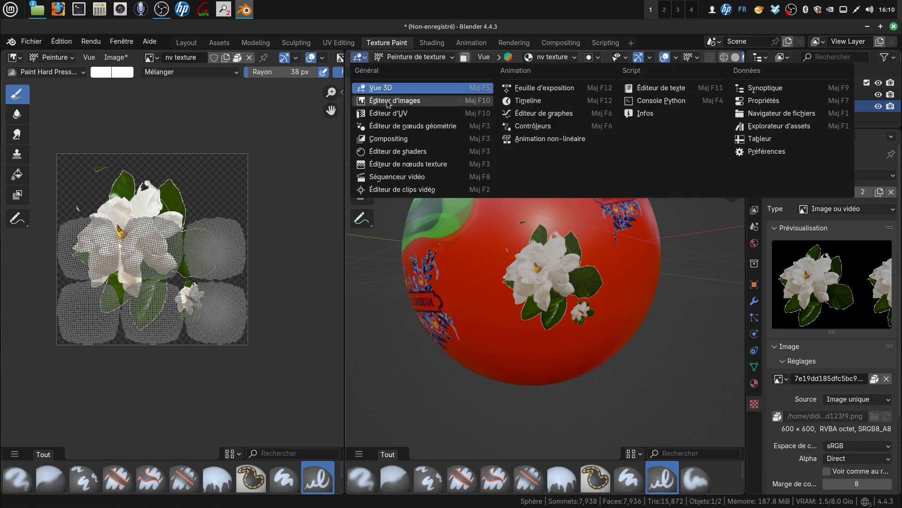
{"action": "left_click", "coordinate": [428, 155]}
{"action": "left_click", "coordinate": [530, 131]}
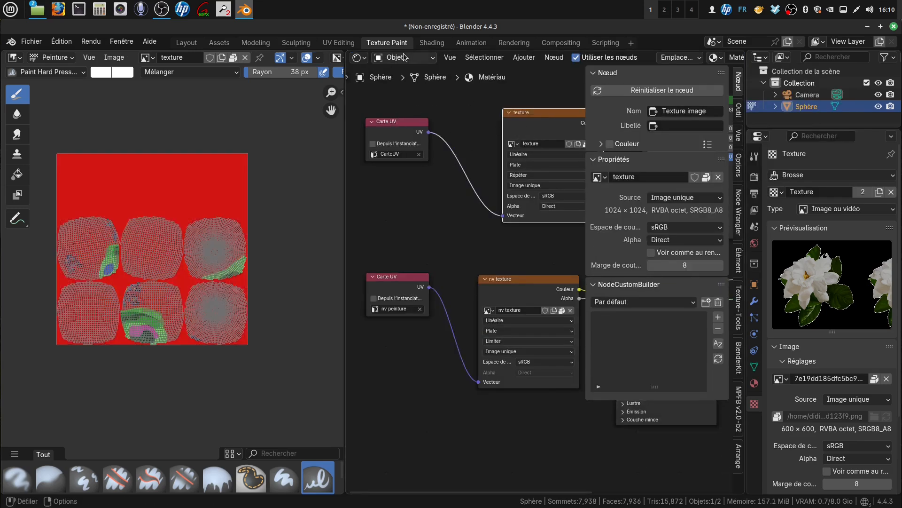
- Return to the 3D view and paint the small flower stencil onto the texture layer, above the large flower on the sphere
{"action": "left_click", "coordinate": [366, 61]}
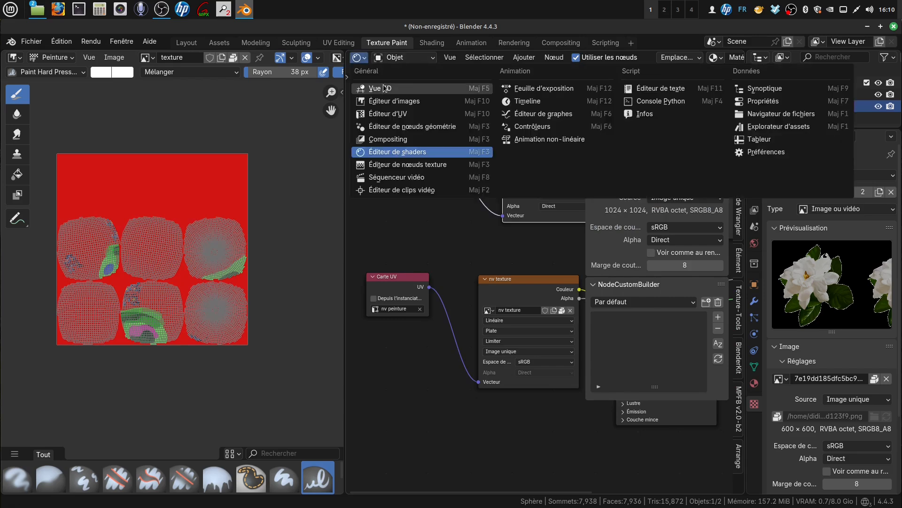
{"action": "left_click", "coordinate": [386, 88]}
{"action": "mouse_move", "coordinate": [511, 167]}
{"action": "left_mouse_down"}
{"action": "mouse_move", "coordinate": [520, 205]}
{"action": "mouse_move", "coordinate": [548, 193]}
{"action": "mouse_move", "coordinate": [545, 174]}
{"action": "mouse_move", "coordinate": [531, 162]}
{"action": "mouse_move", "coordinate": [524, 202]}
{"action": "left_mouse_up"}
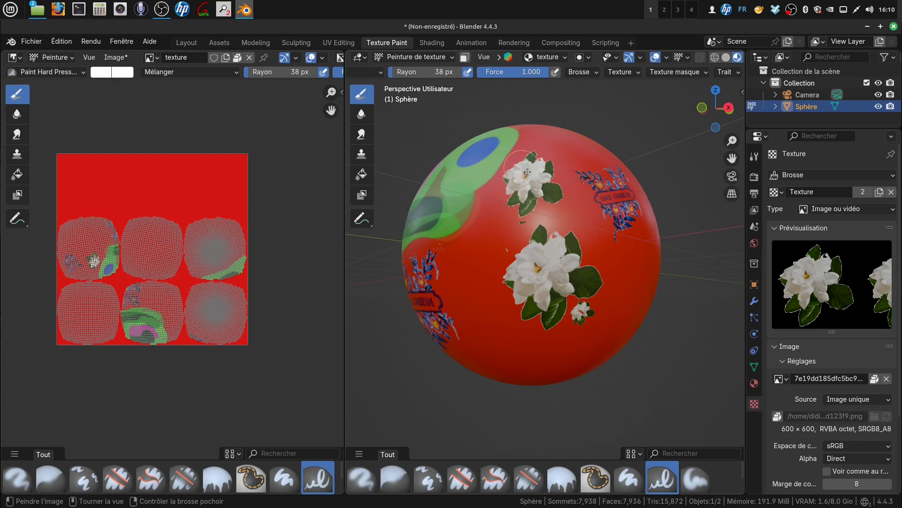
- Save the painted texture image
{"action": "middle_click_drag", "start_coordinate": [545, 188], "coordinate": [559, 211]}
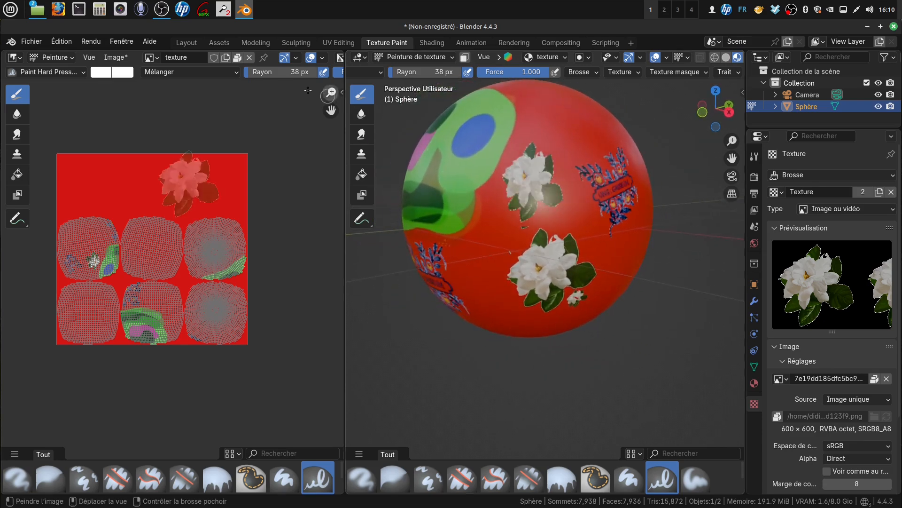
{"action": "left_click", "coordinate": [115, 57]}
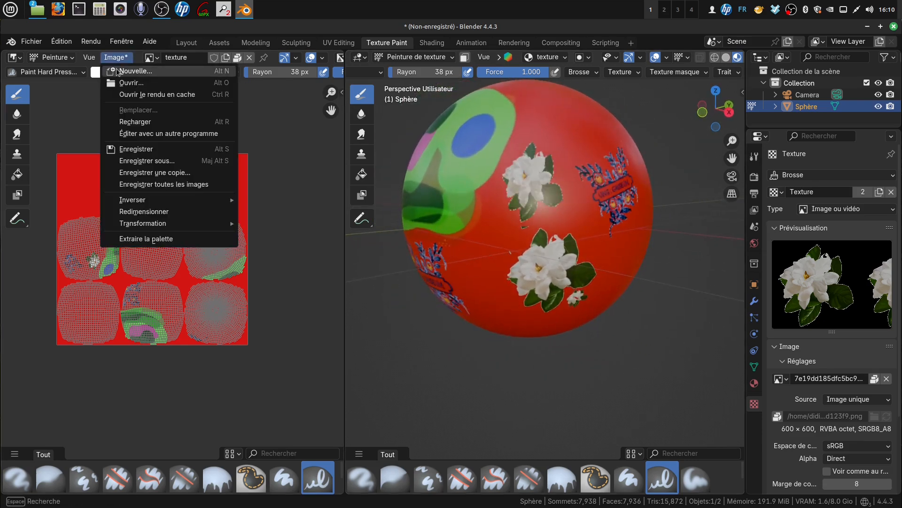
{"action": "left_click", "coordinate": [135, 149]}
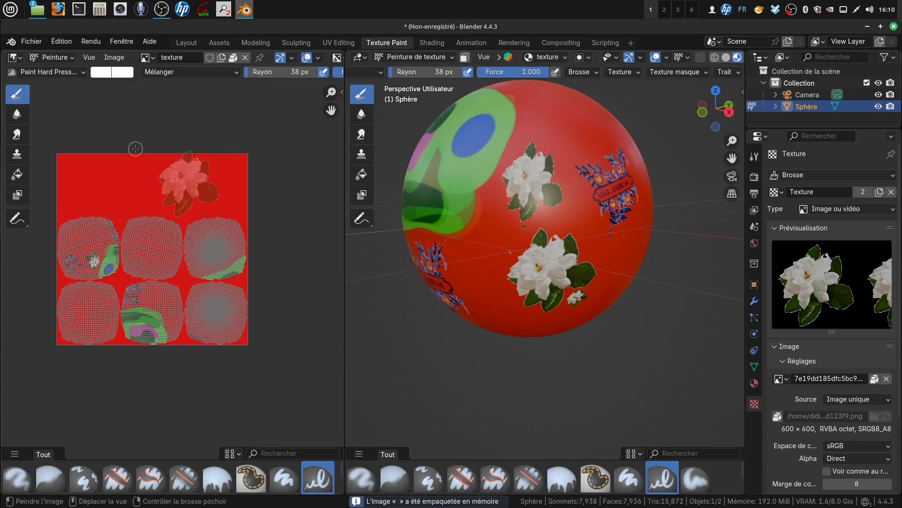
{"action": "mouse_move", "coordinate": [494, 216]}
{"action": "middle_mouse_down"}
{"action": "mouse_move", "coordinate": [465, 235]}
{"action": "mouse_move", "coordinate": [444, 225]}
{"action": "mouse_move", "coordinate": [531, 244]}
{"action": "mouse_move", "coordinate": [522, 243]}
{"action": "middle_mouse_up"}
{"action": "scroll", "coordinate": [463, 224], "scroll_direction": "down", "scroll_amount": 3}
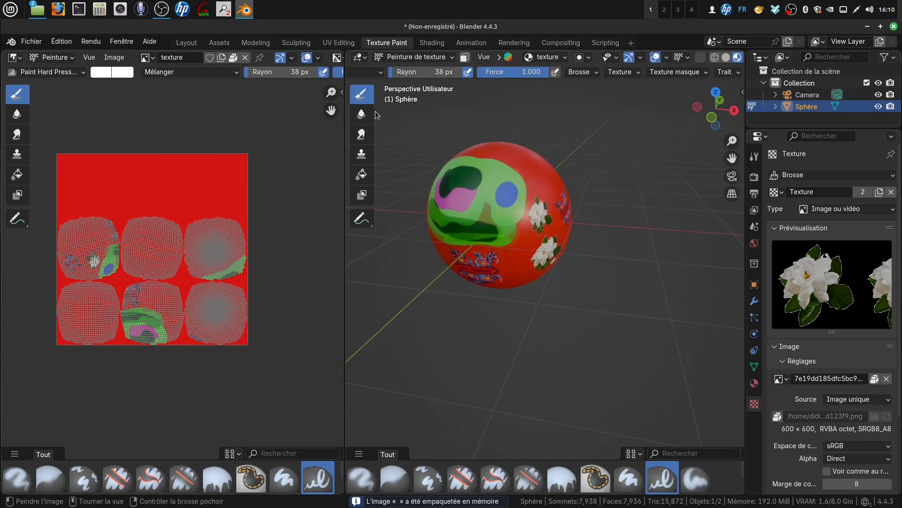
{"action": "scroll", "coordinate": [442, 143], "scroll_direction": "up", "scroll_amount": 2}
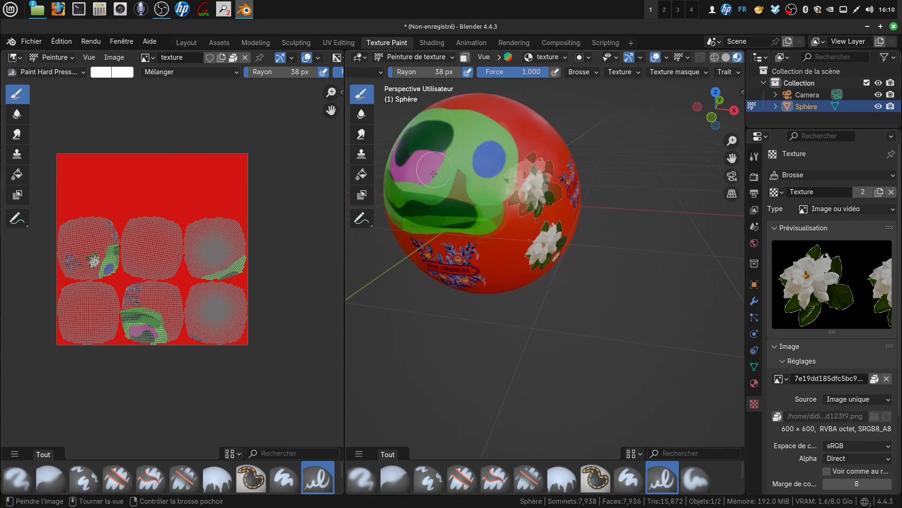
{"action": "middle_click_drag", "start_coordinate": [433, 174], "coordinate": [456, 221]}
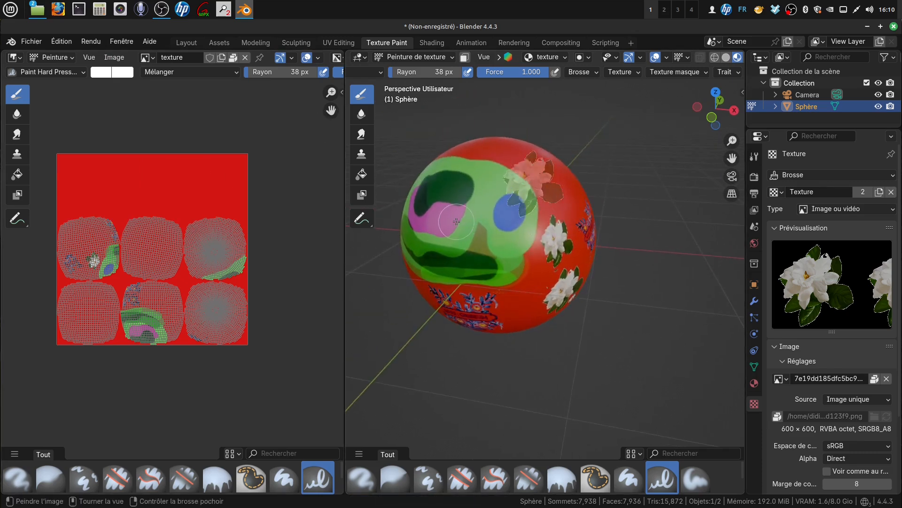